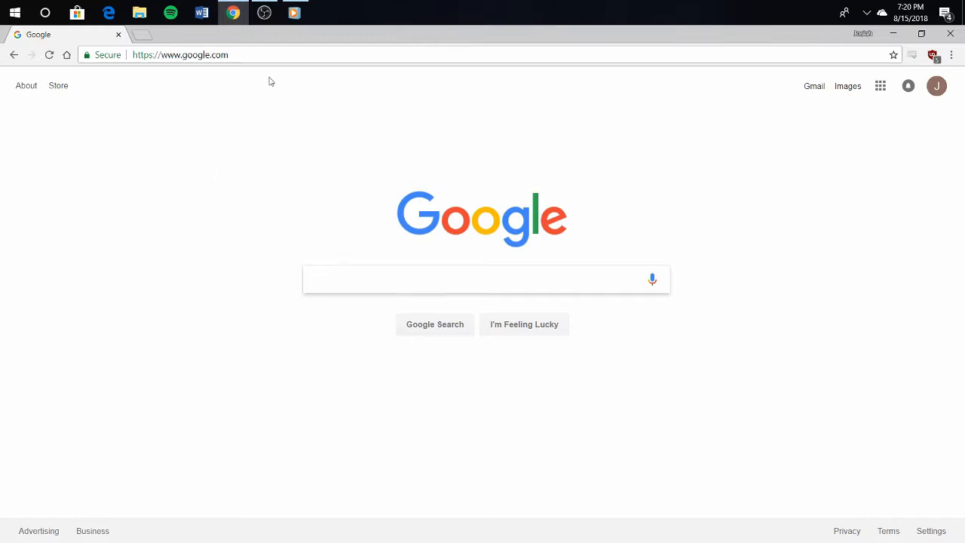
Step: Open the Tinkercad website at tinkercad.com in the current browser tab
click(287, 55)
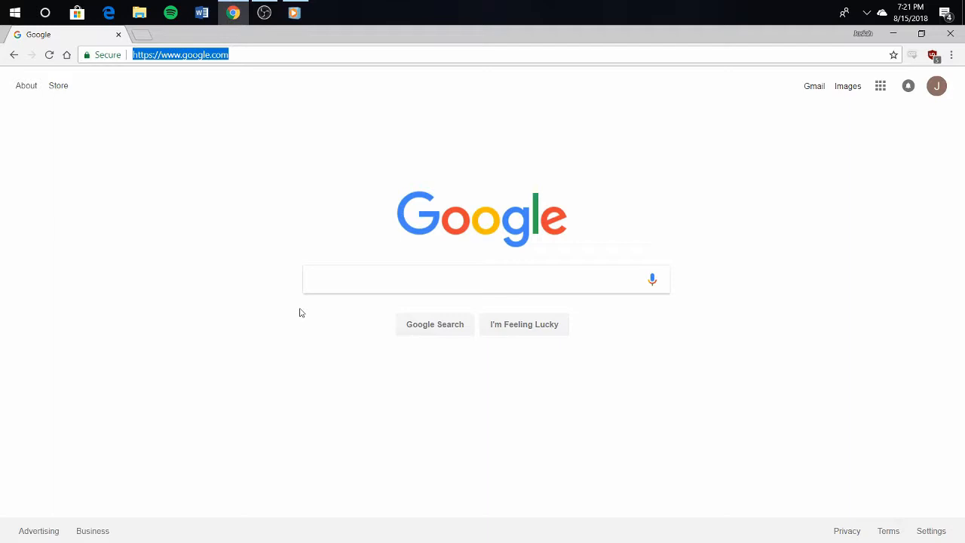
text(tinkercad)
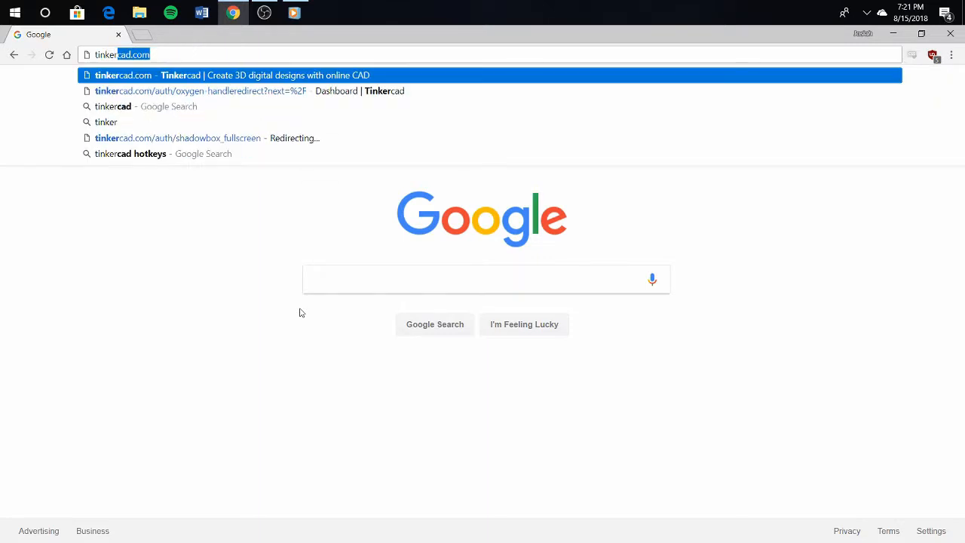
key(Return)
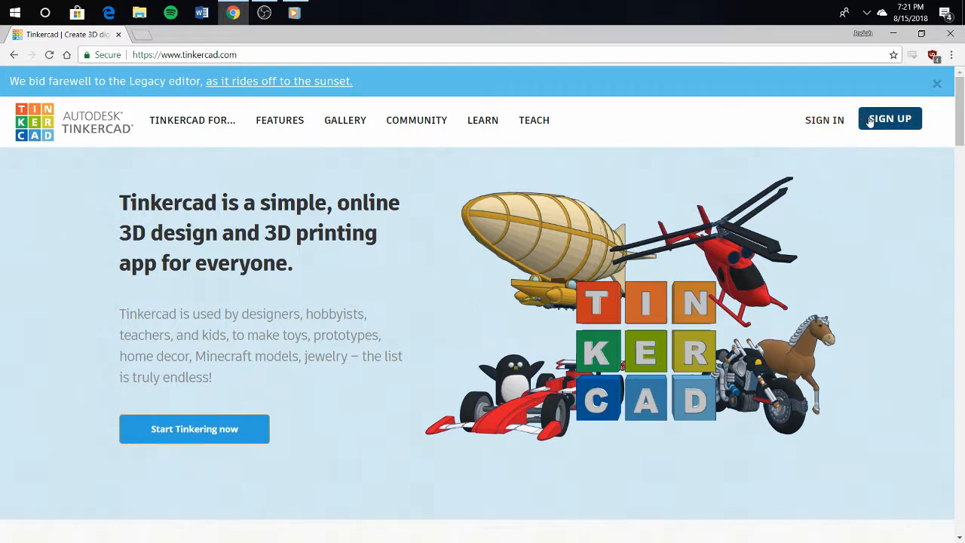
Step: Sign in to the Autodesk account using the saved e-mail and password
click(820, 123)
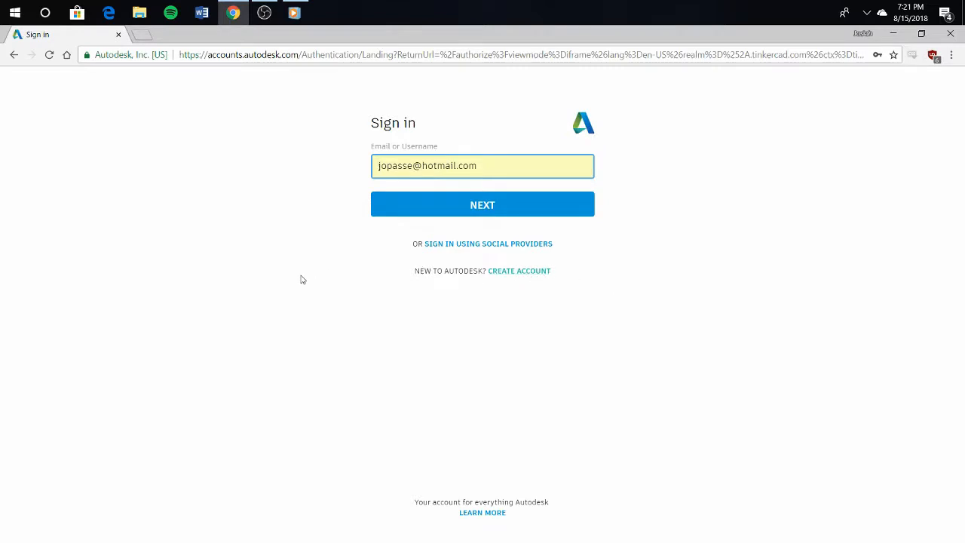
click(483, 206)
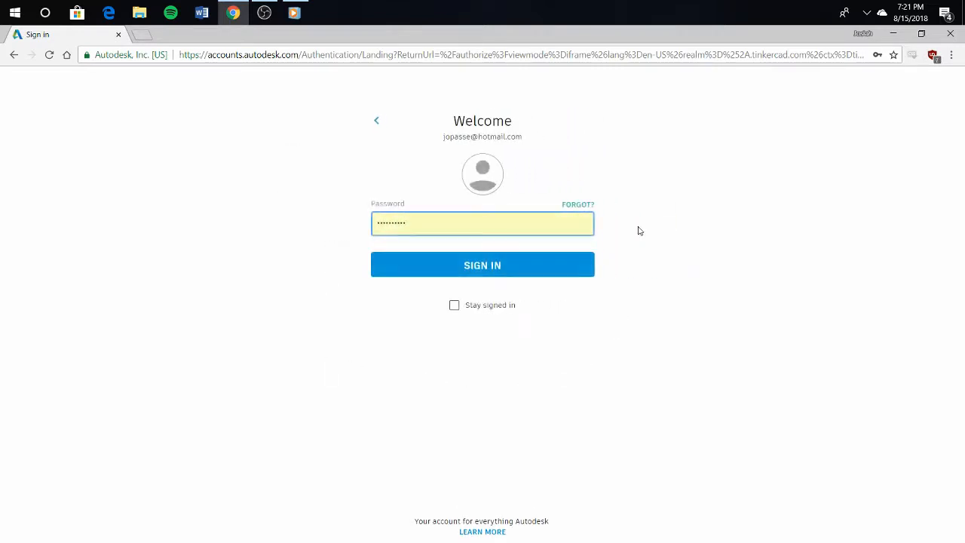
click(489, 273)
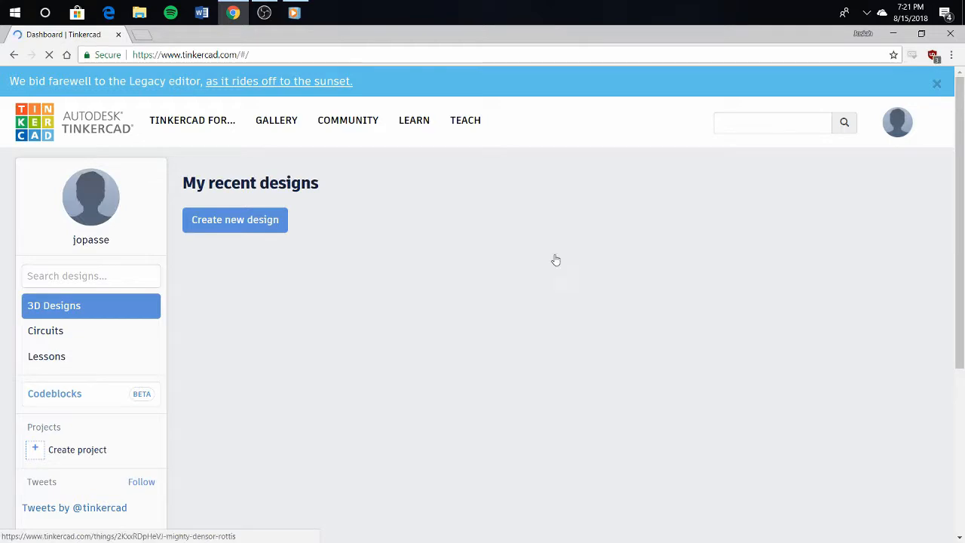
Step: Look over the recent 3D designs on the dashboard and create a new design
scroll(562, 254, down, 10)
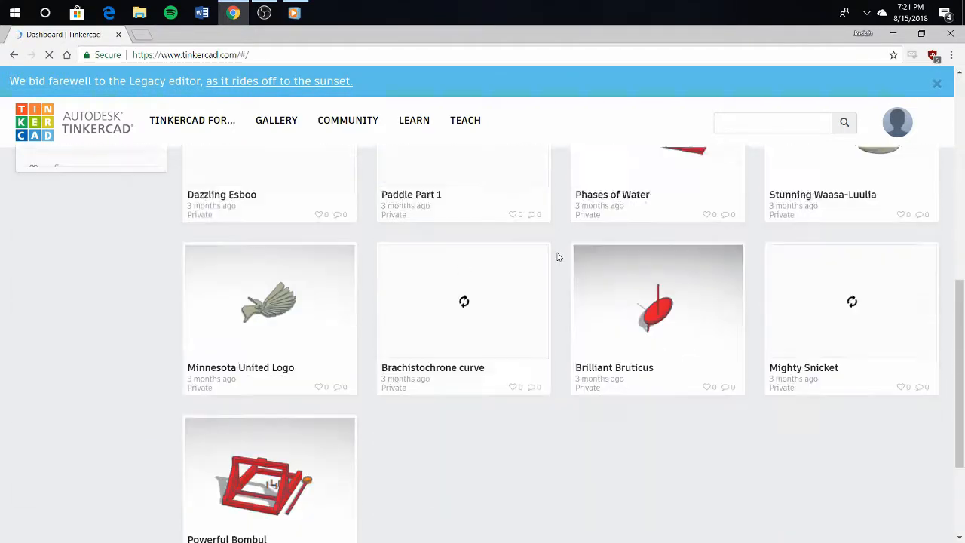
scroll(558, 257, up, 7)
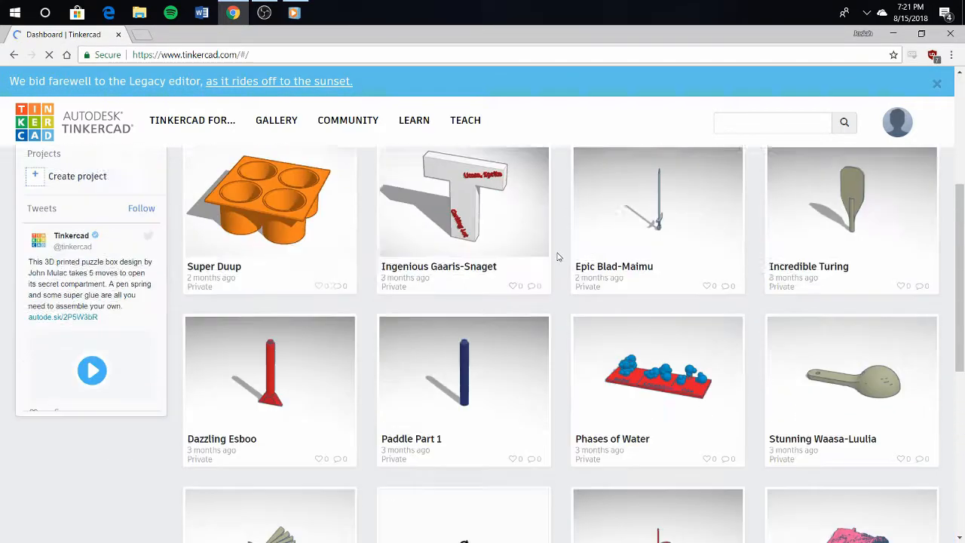
scroll(558, 257, up, 2)
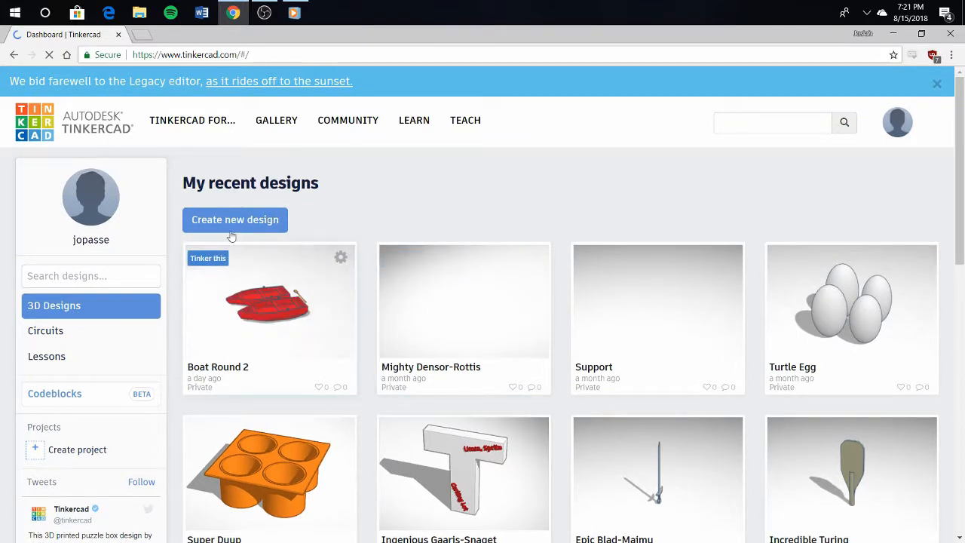
click(249, 219)
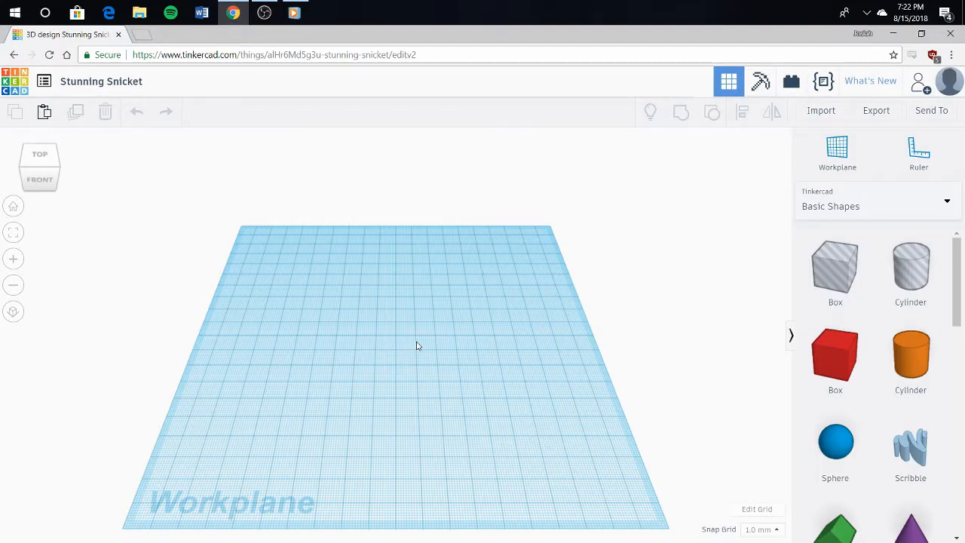
Step: Rename the new design as Robo-Guy
scroll(443, 444, up, 2)
scroll(443, 443, up, 4)
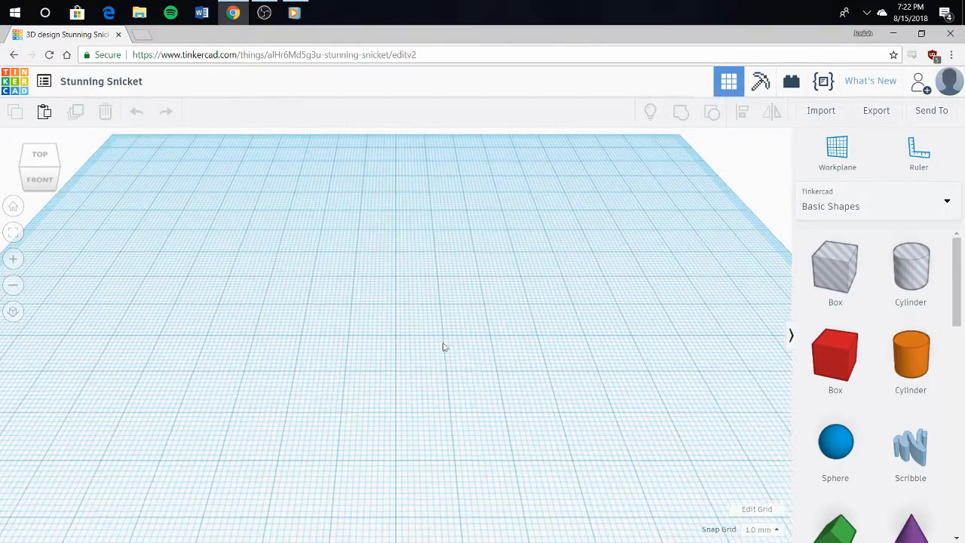
scroll(437, 344, down, 3)
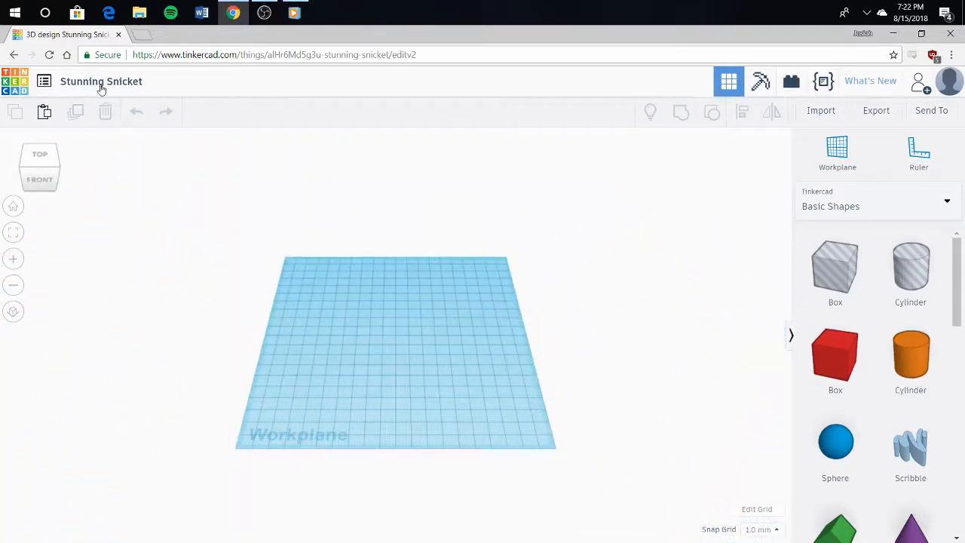
scroll(252, 284, up, 3)
scroll(239, 271, up, 3)
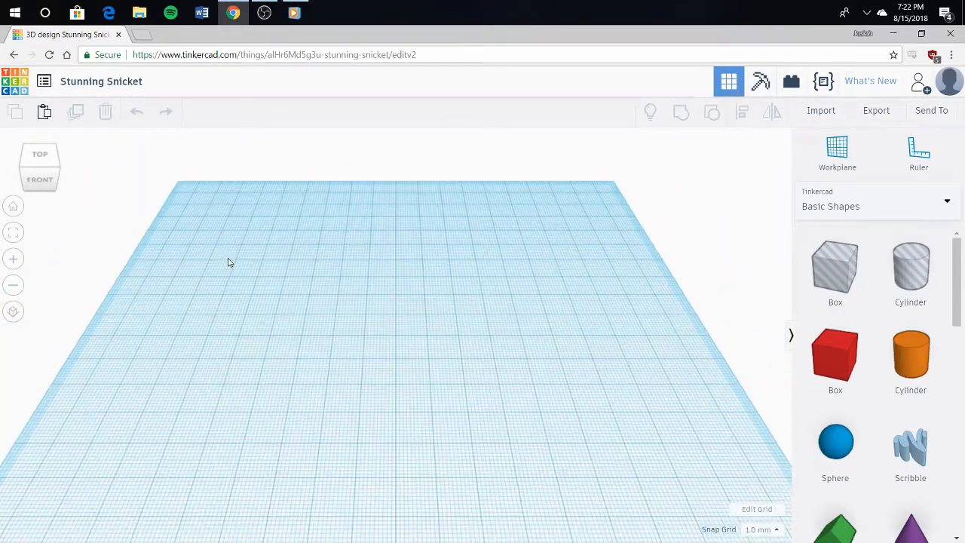
scroll(236, 246, down, 1)
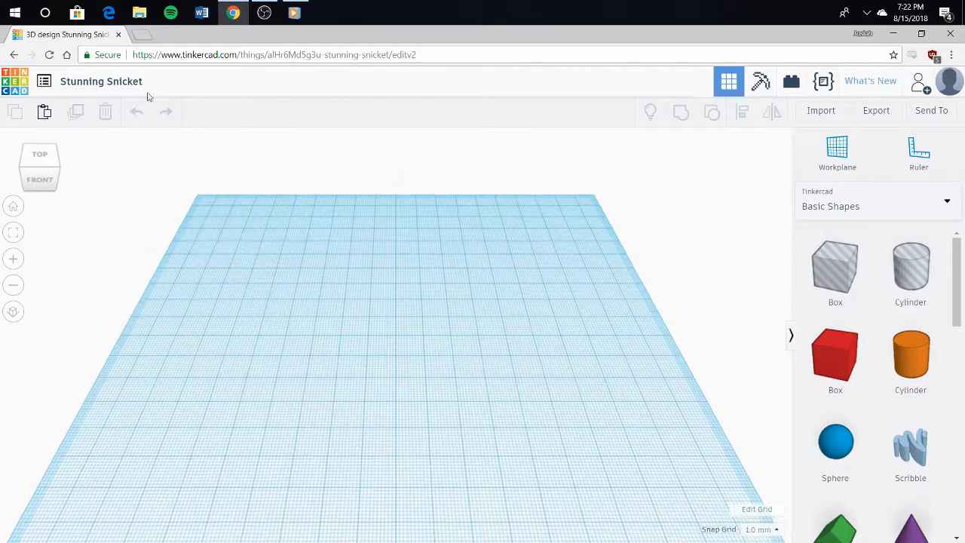
click(120, 83)
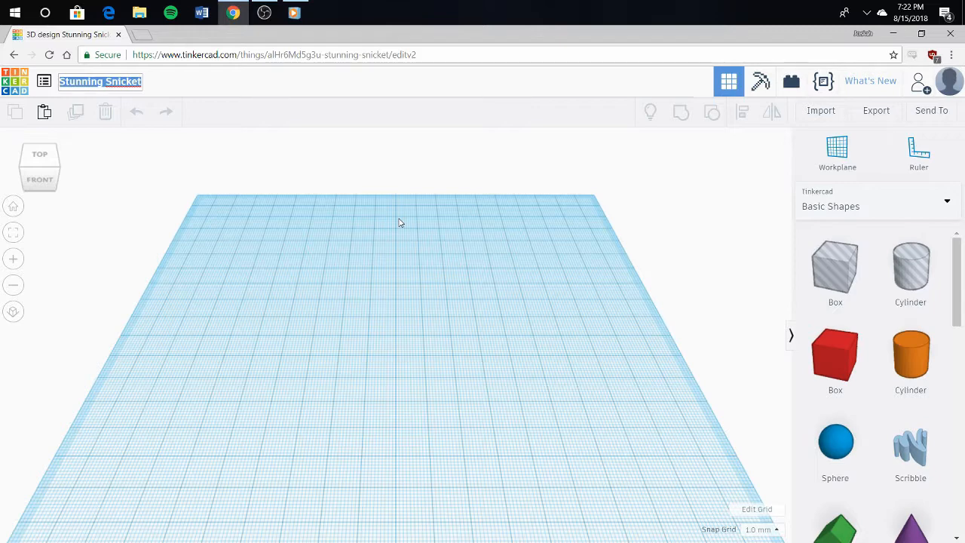
text(Robo-Guy)
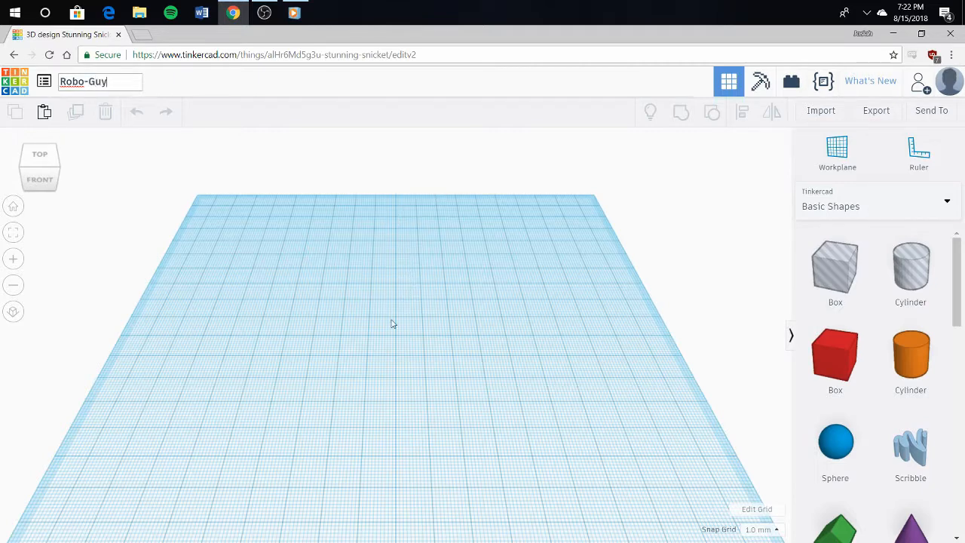
Step: Examine the workplane grid from far away and close up to see its finer and coarser divisions
scroll(390, 329, up, 2)
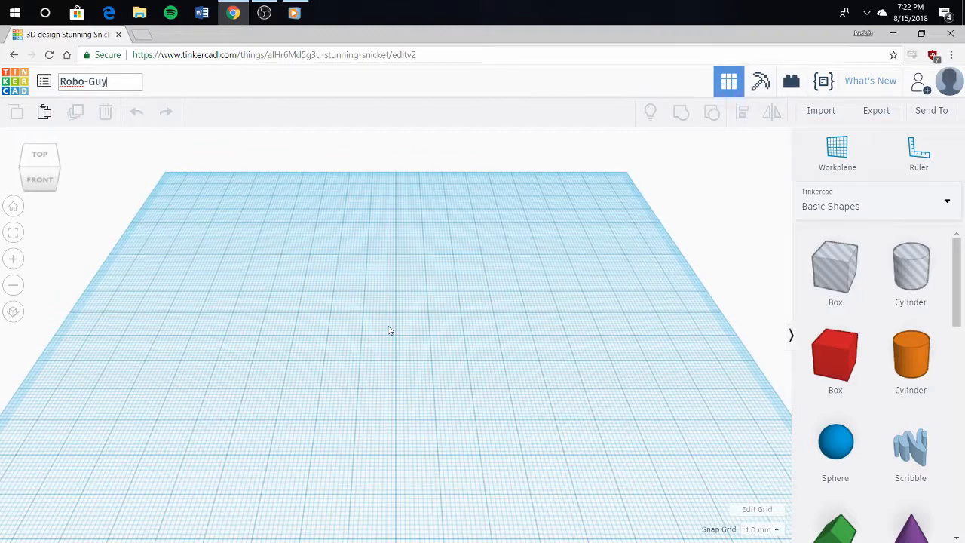
scroll(389, 329, down, 1)
scroll(390, 329, up, 1)
scroll(405, 403, up, 3)
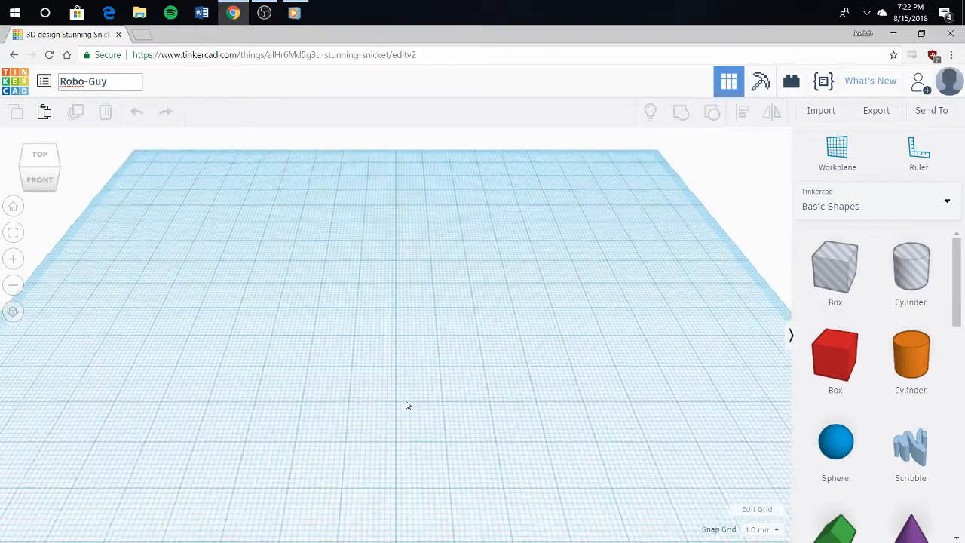
scroll(405, 405, up, 4)
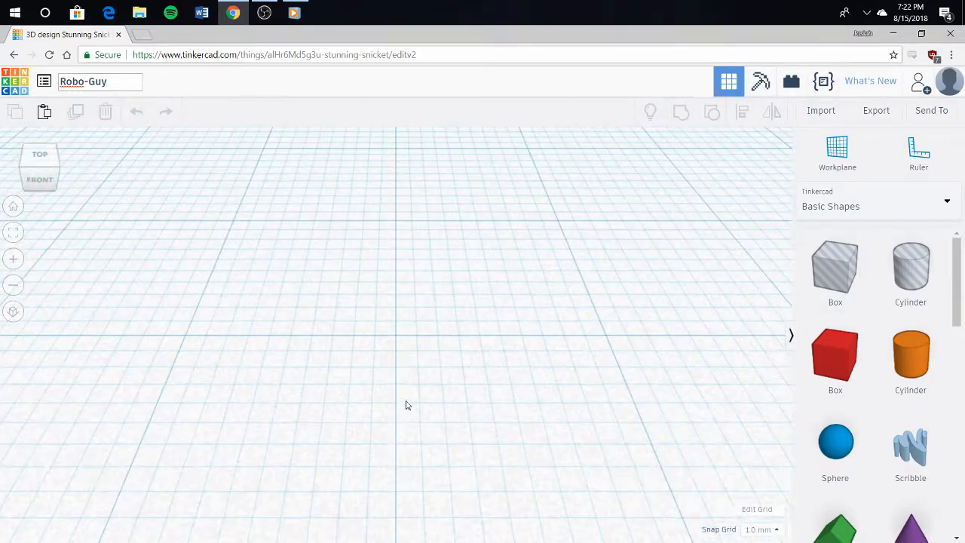
scroll(405, 404, down, 5)
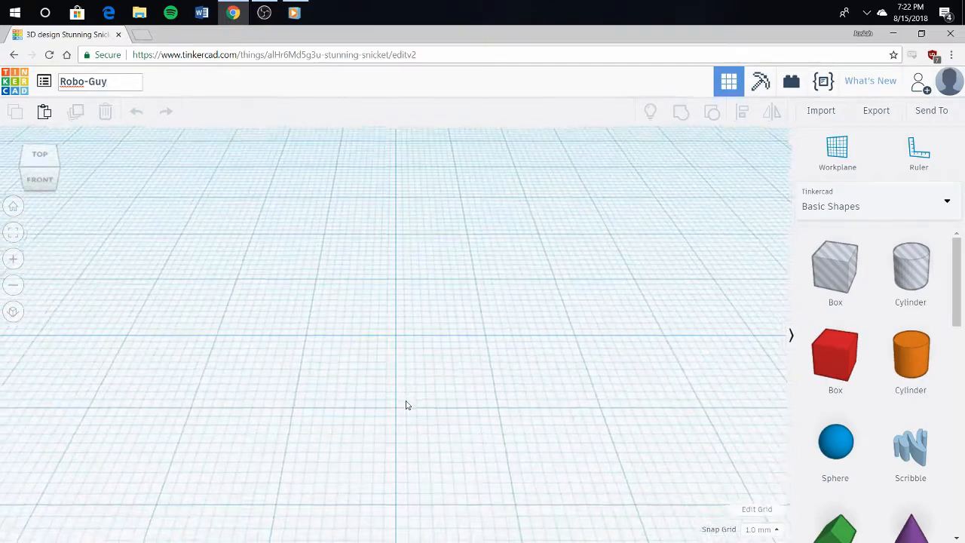
scroll(405, 405, down, 5)
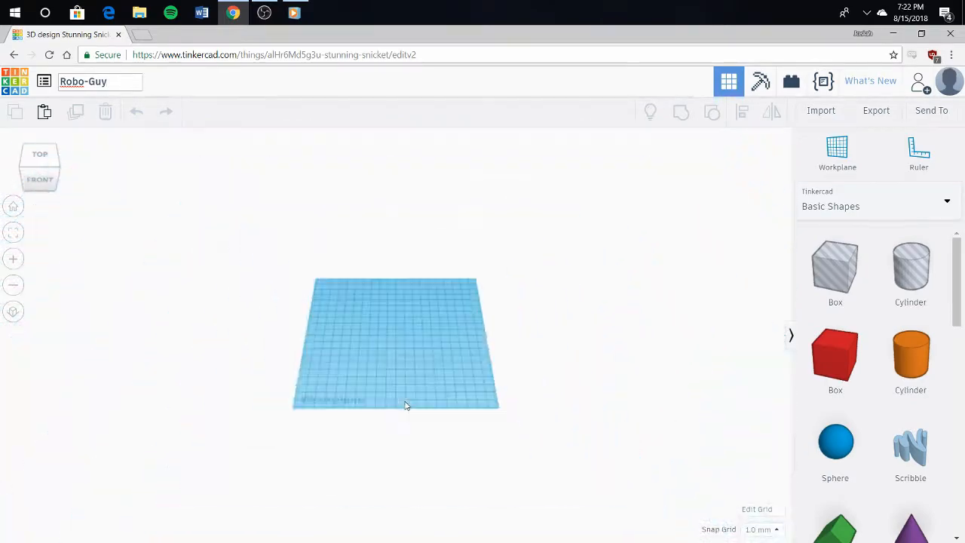
scroll(404, 405, up, 2)
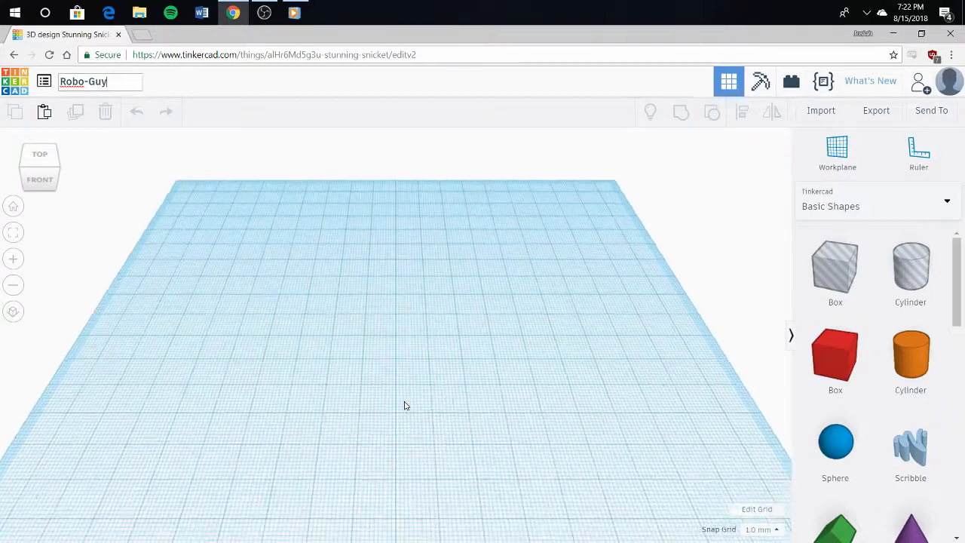
scroll(404, 407, up, 4)
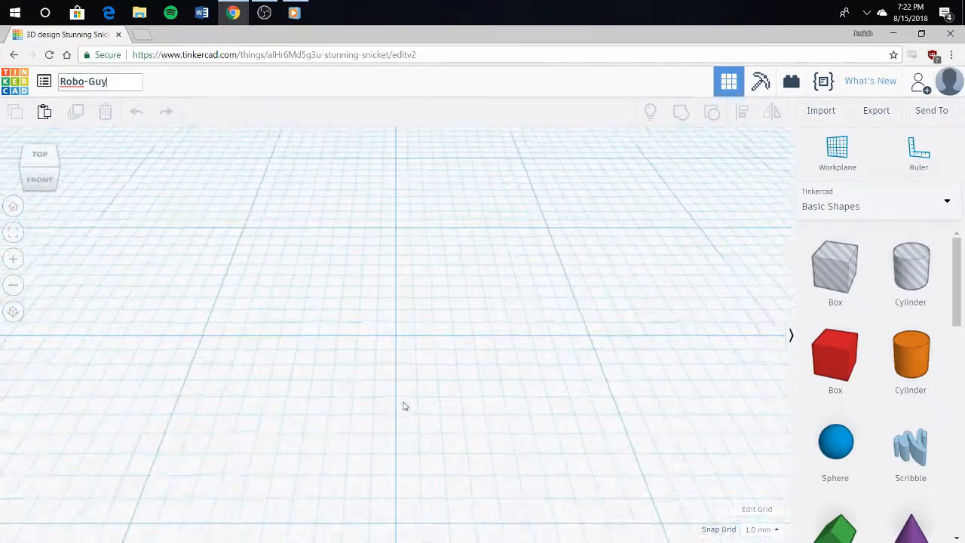
scroll(403, 406, up, 2)
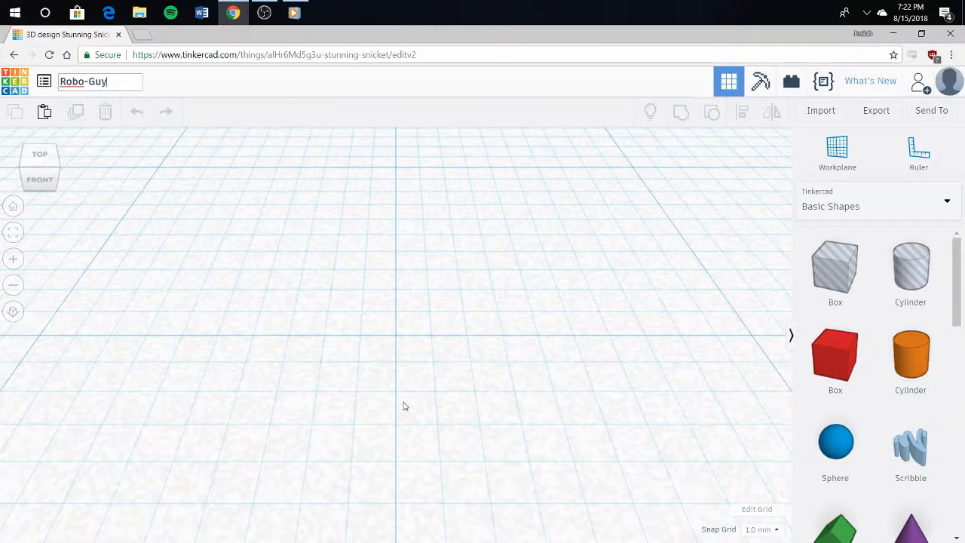
scroll(404, 406, down, 1)
scroll(403, 406, up, 1)
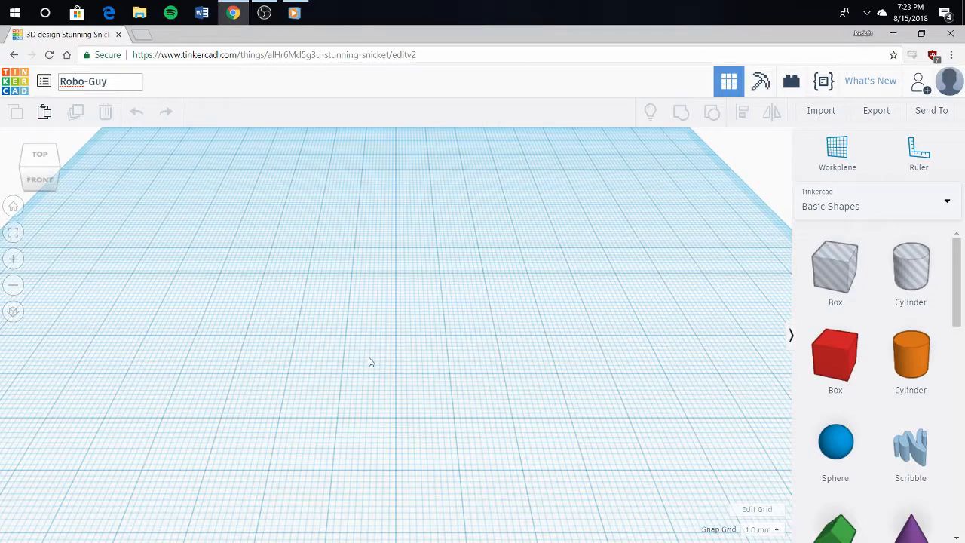
Step: Inspect the empty workplane from different sides, including from underneath, and return to a raised front view
right_drag(440, 374, 498, 365)
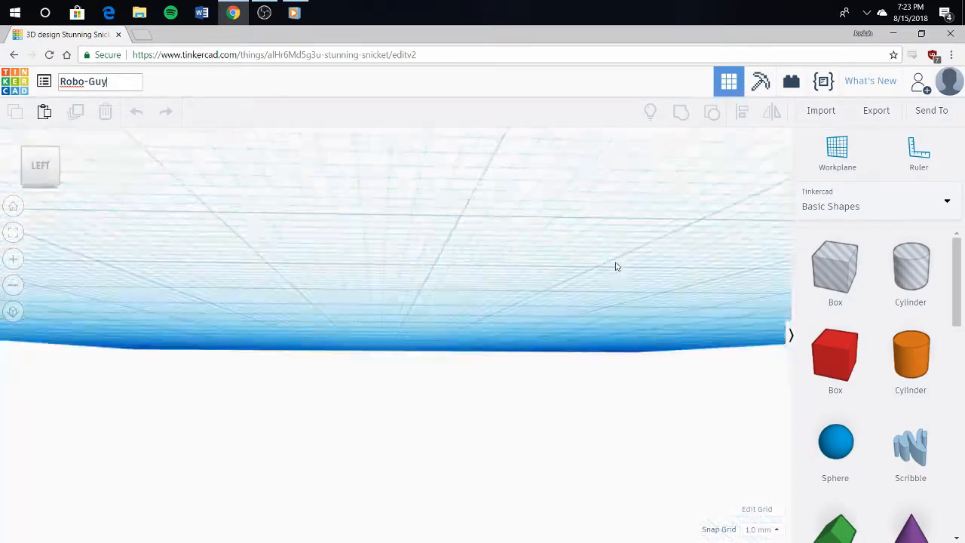
right_drag(615, 266, 450, 309)
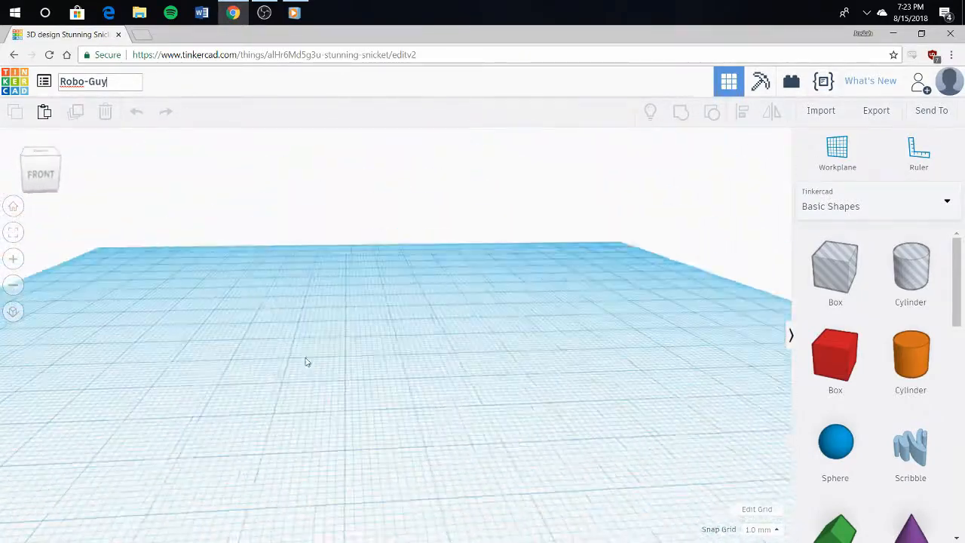
right_drag(301, 366, 358, 348)
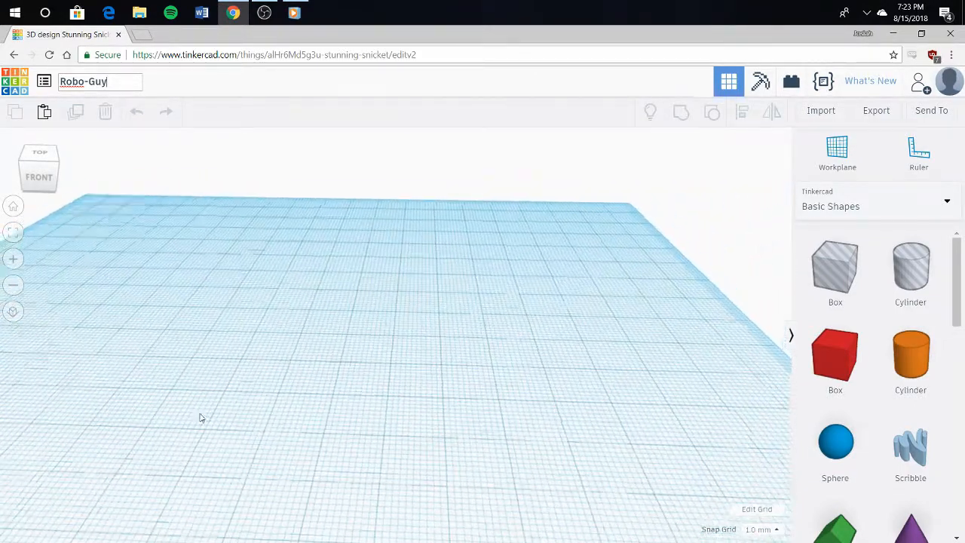
right_drag(410, 335, 474, 350)
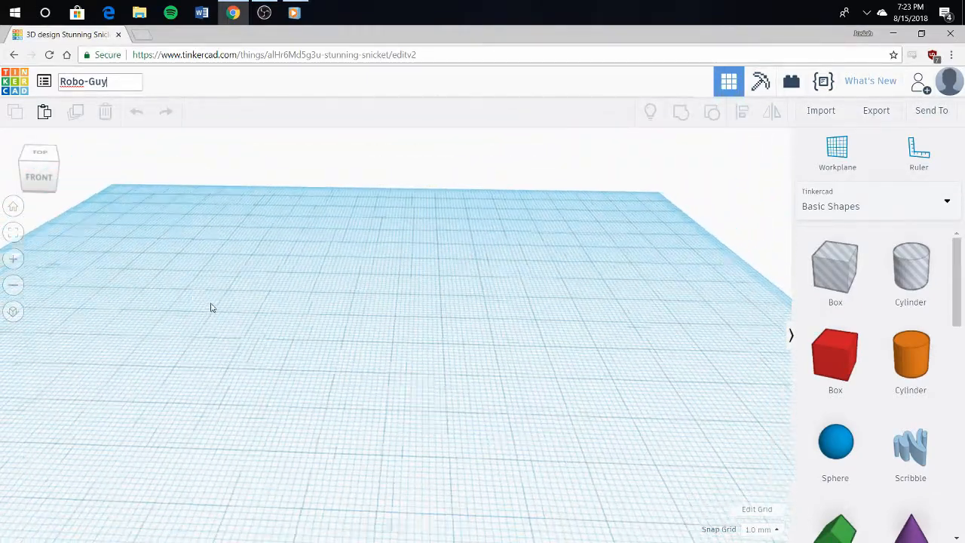
right_drag(191, 261, 453, 362)
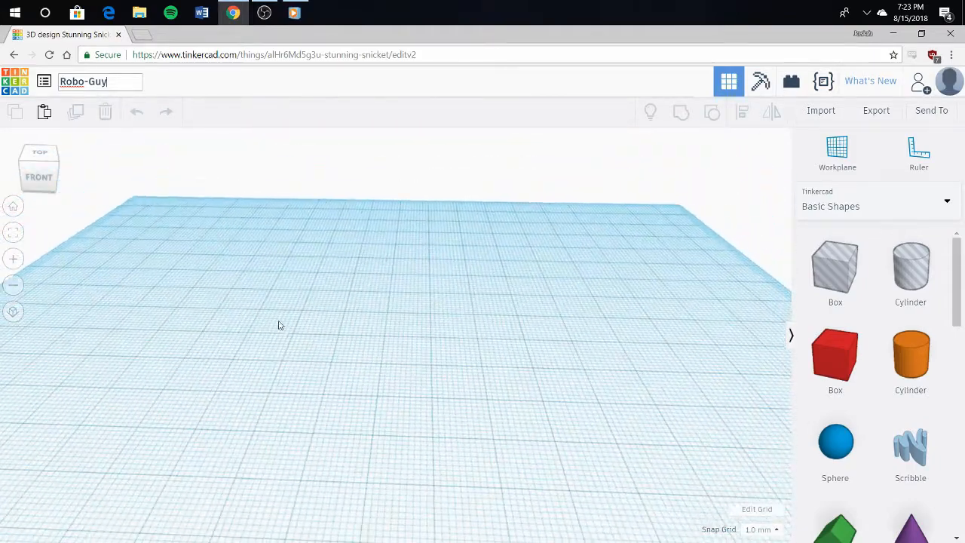
right_drag(295, 272, 406, 313)
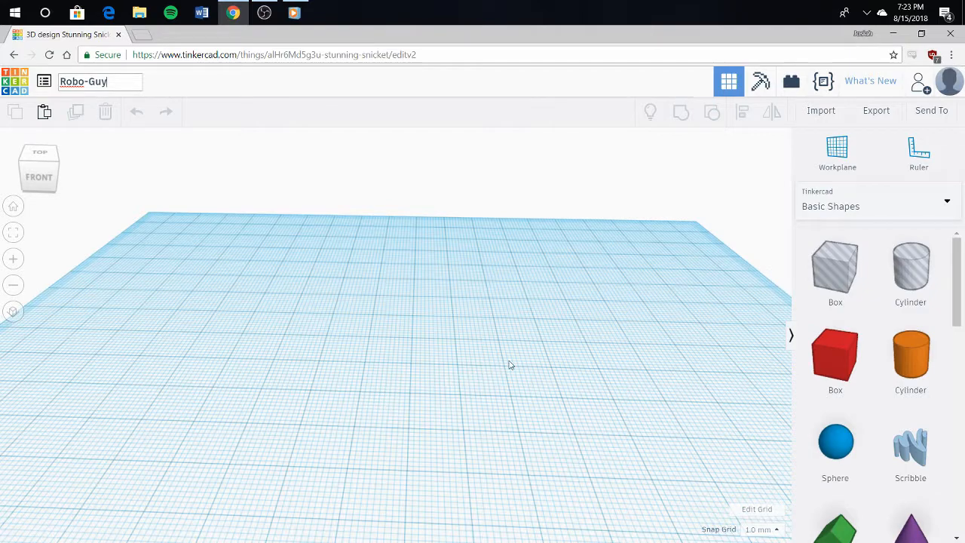
mouse_move(419, 375)
right_down()
mouse_move(426, 392)
mouse_move(428, 370)
right_up()
middle_drag(419, 360, 413, 328)
Step: Look through the full Basic Shapes collection, from the box and cylinder to the dice and diamond
scroll(904, 326, down, 10)
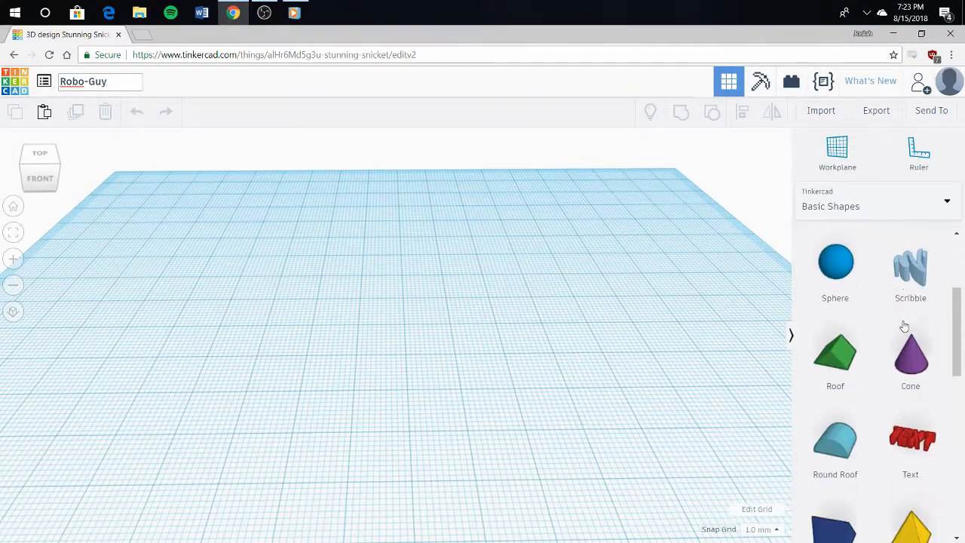
scroll(889, 391, up, 10)
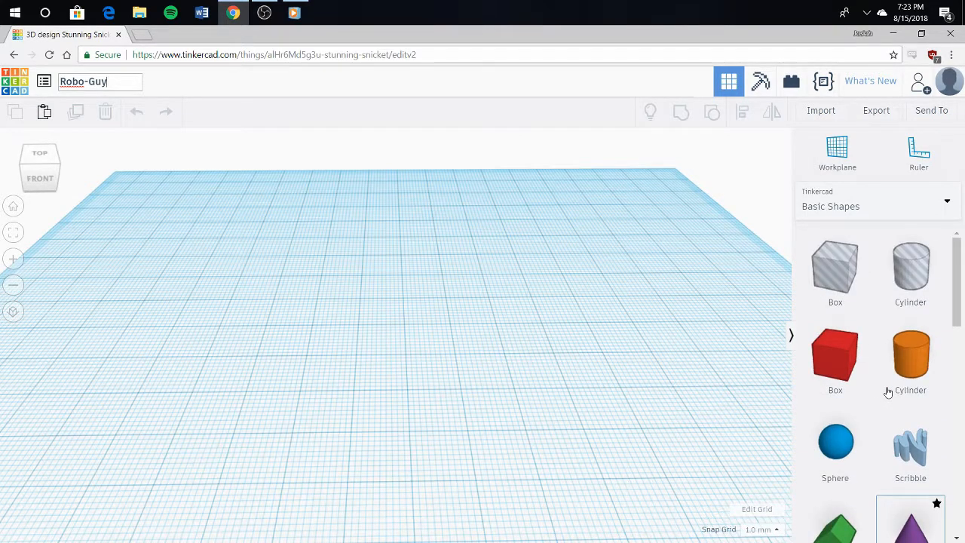
scroll(873, 457, down, 6)
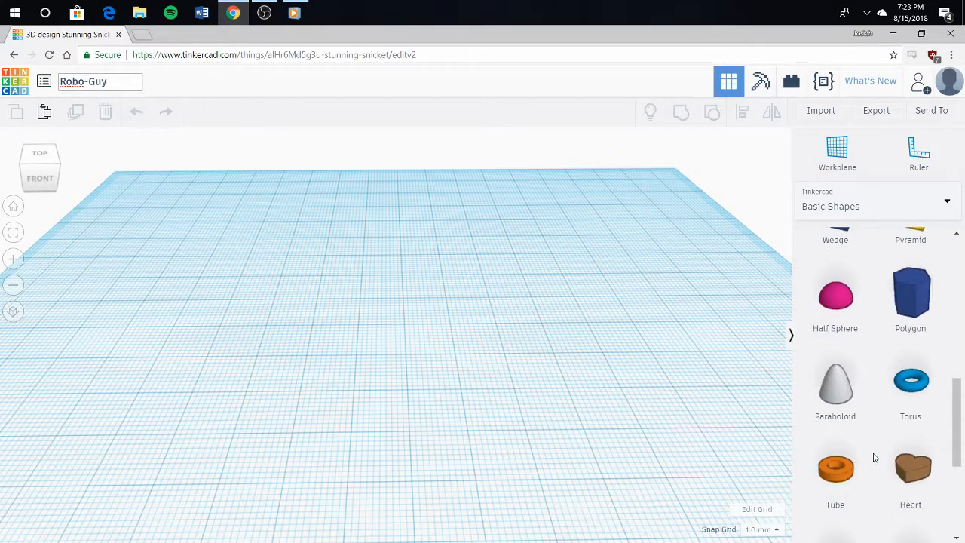
scroll(873, 457, down, 3)
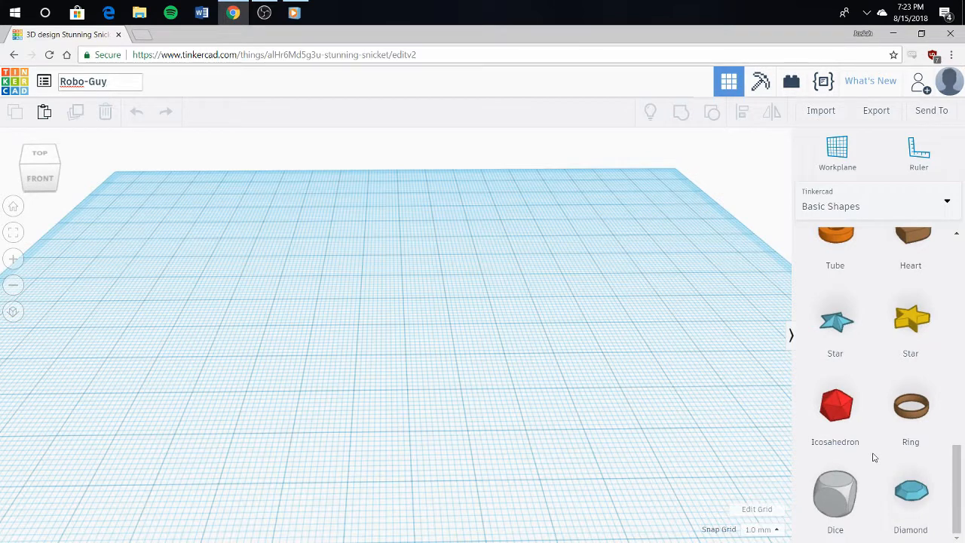
Step: Look through the Basic Shapes collection again from the hole shapes down to the icosahedron and ring
scroll(873, 457, up, 9)
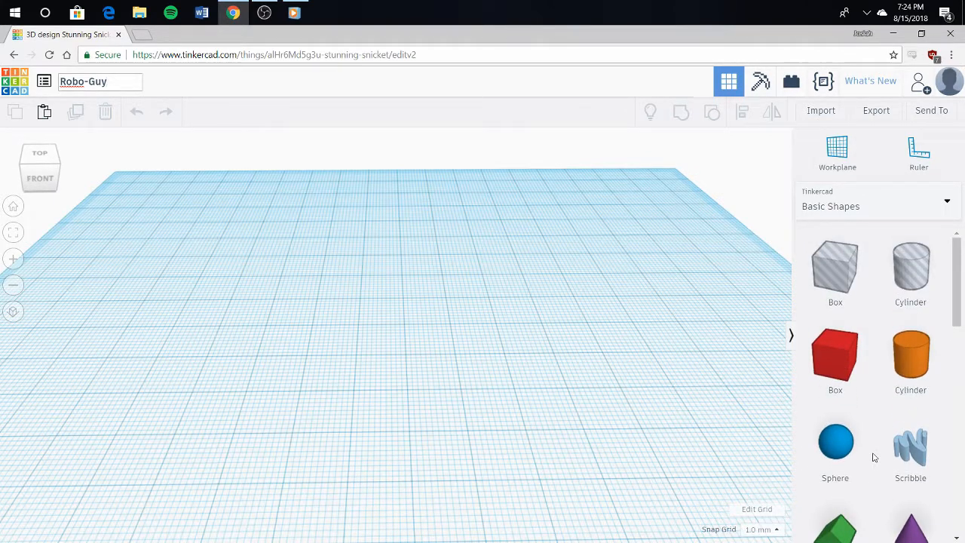
scroll(884, 415, down, 9)
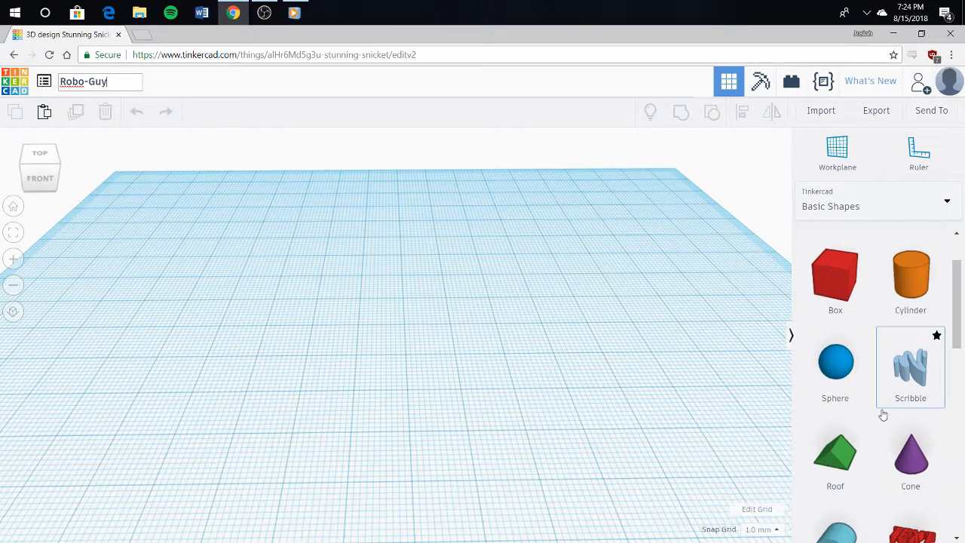
scroll(884, 414, up, 10)
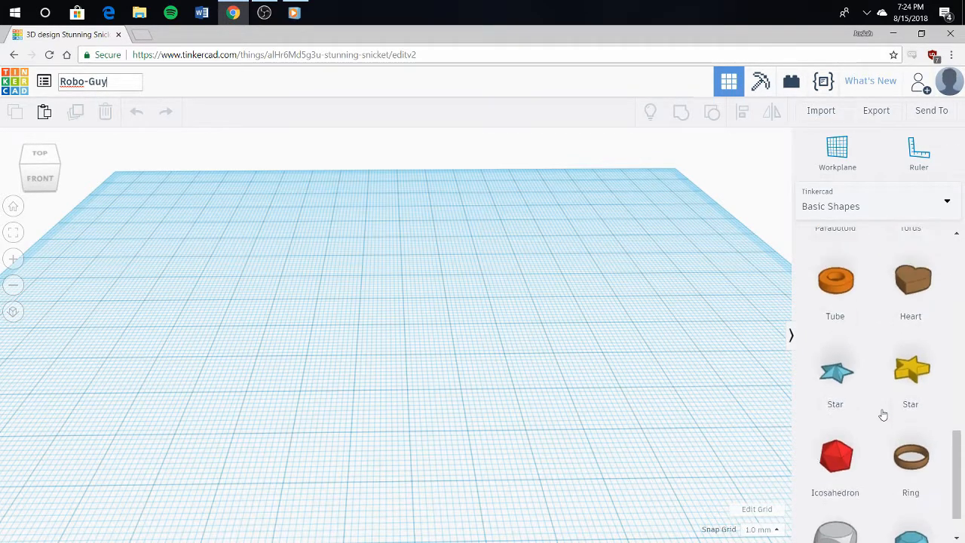
scroll(883, 415, down, 9)
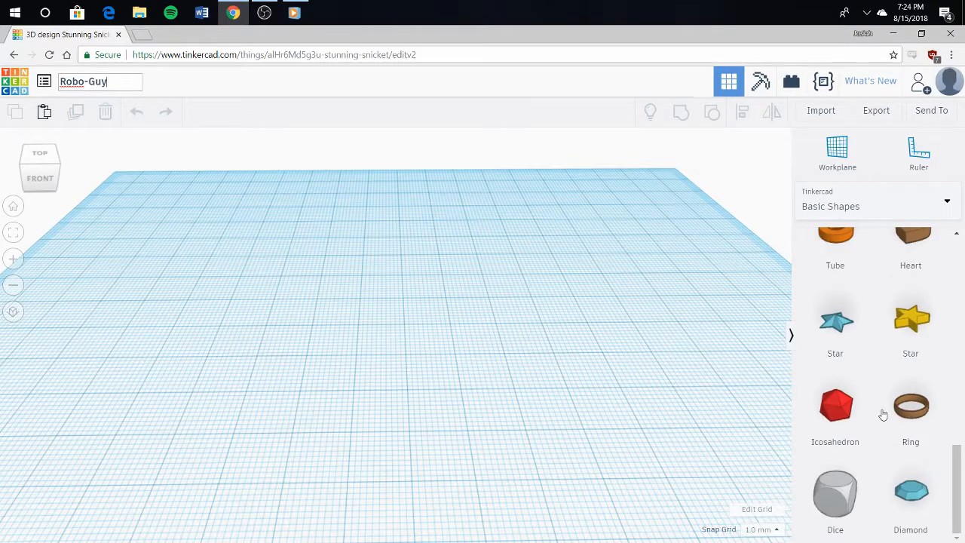
scroll(884, 439, up, 10)
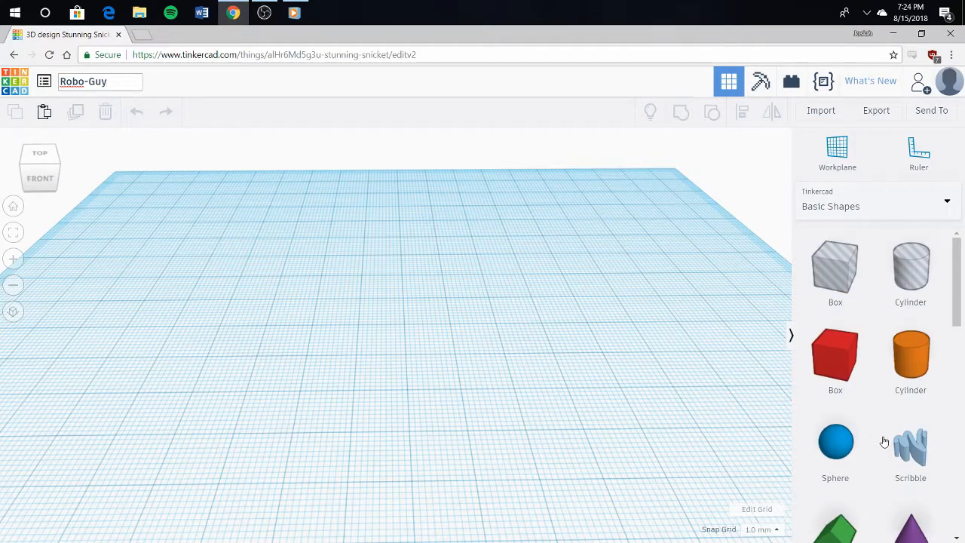
scroll(884, 441, down, 2)
scroll(885, 441, up, 2)
scroll(877, 451, down, 7)
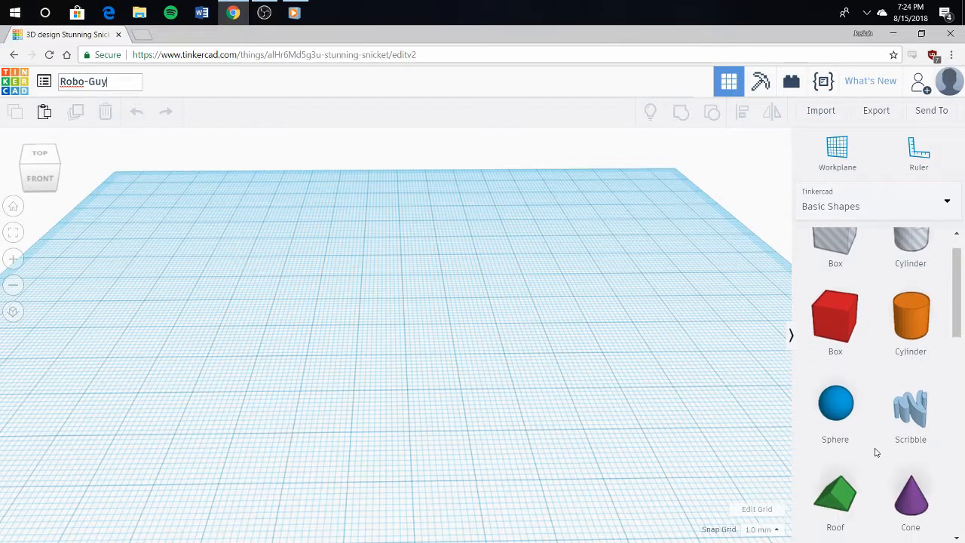
scroll(876, 453, down, 2)
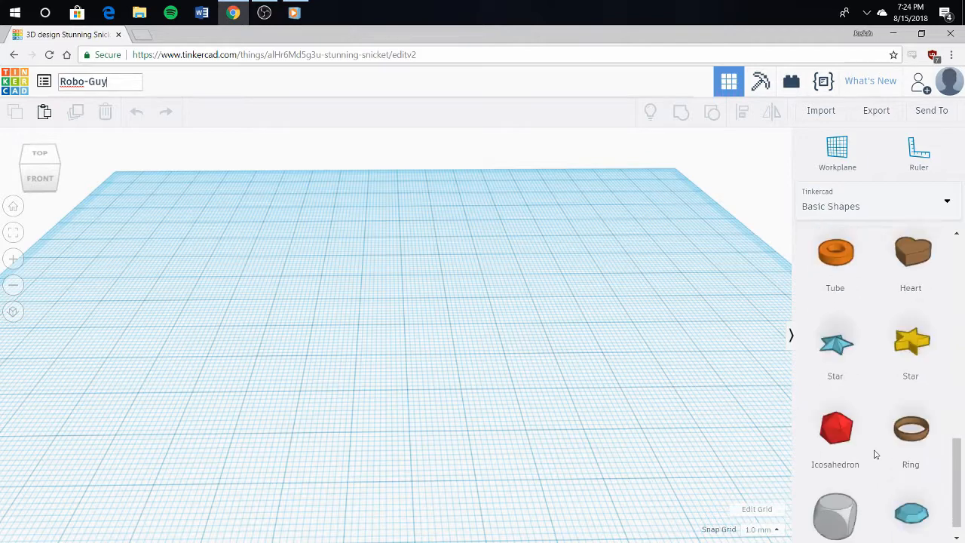
Step: Place a solid orange cylinder on the workplane
scroll(876, 454, up, 7)
scroll(876, 454, up, 2)
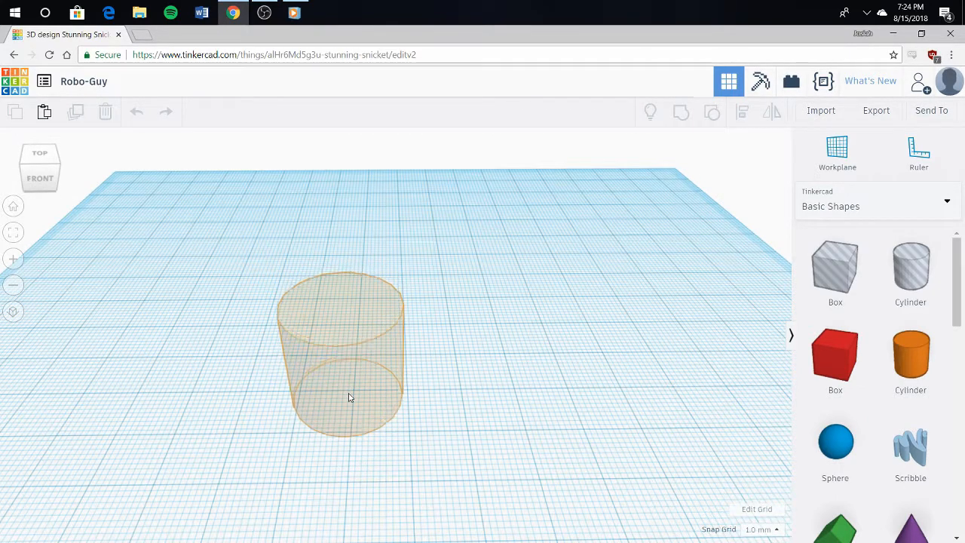
click(432, 410)
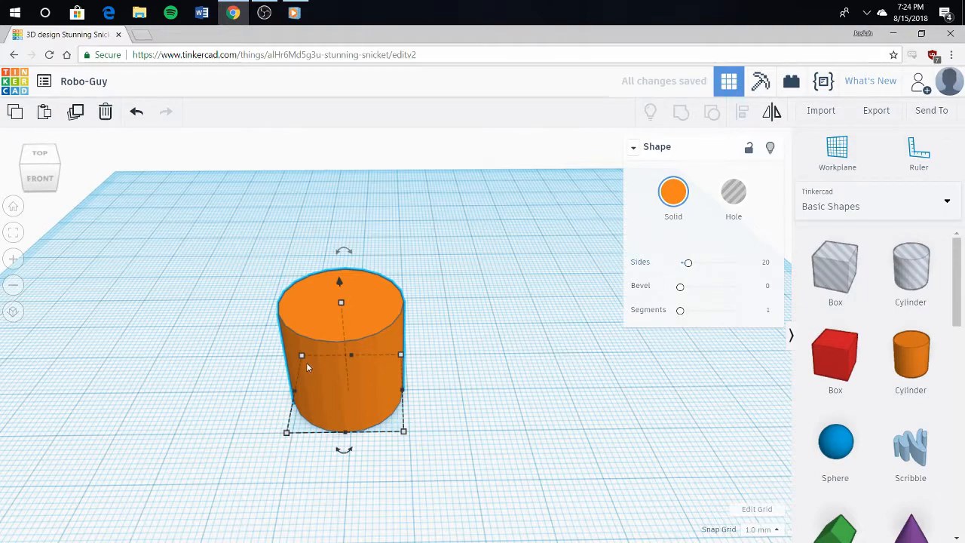
Step: Smooth the cylinder's round wall by setting its number of sides to 64
scroll(304, 363, up, 5)
scroll(357, 391, up, 3)
middle_drag(417, 383, 560, 375)
scroll(403, 353, up, 3)
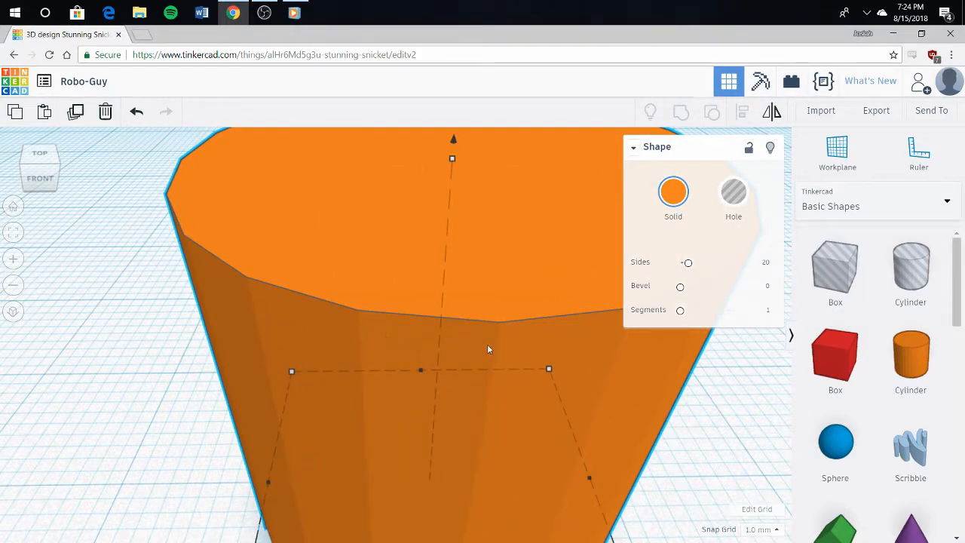
scroll(319, 410, down, 3)
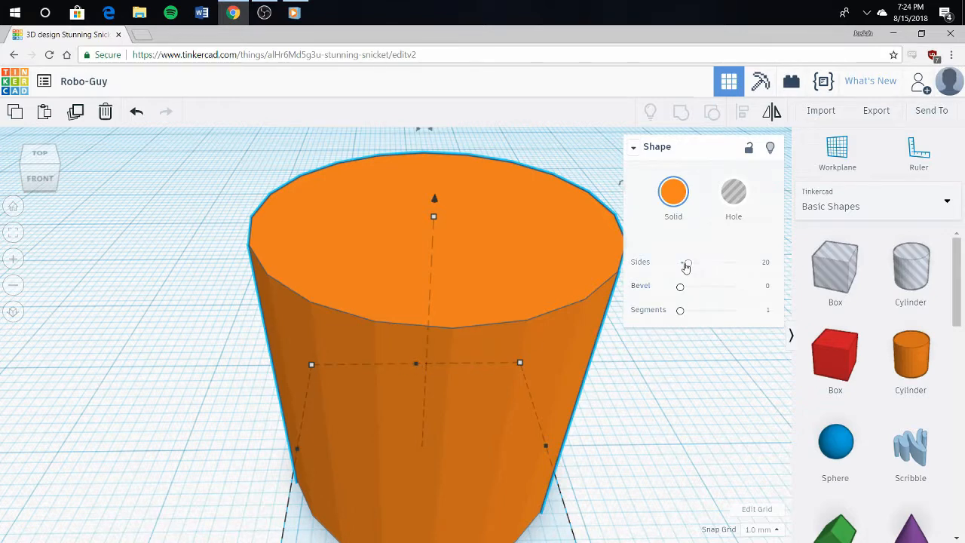
drag(686, 266, 761, 271)
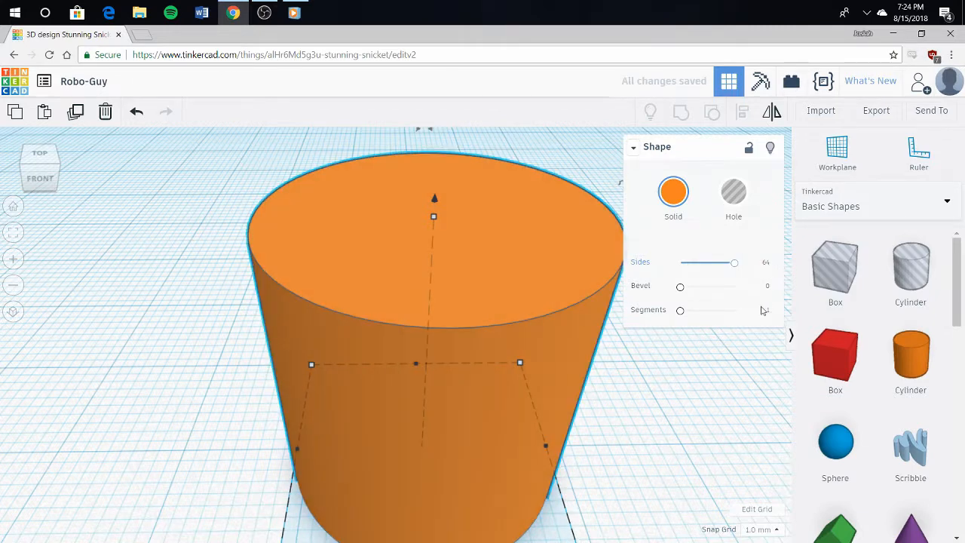
click(680, 417)
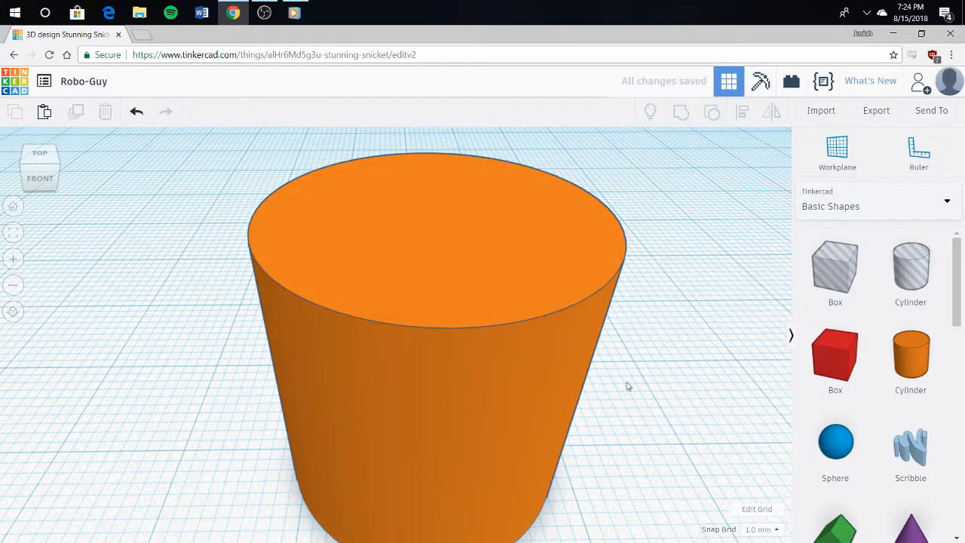
Step: Resize the cylinder's base to 7 mm wide by 7 mm deep
scroll(592, 378, down, 5)
scroll(592, 378, down, 4)
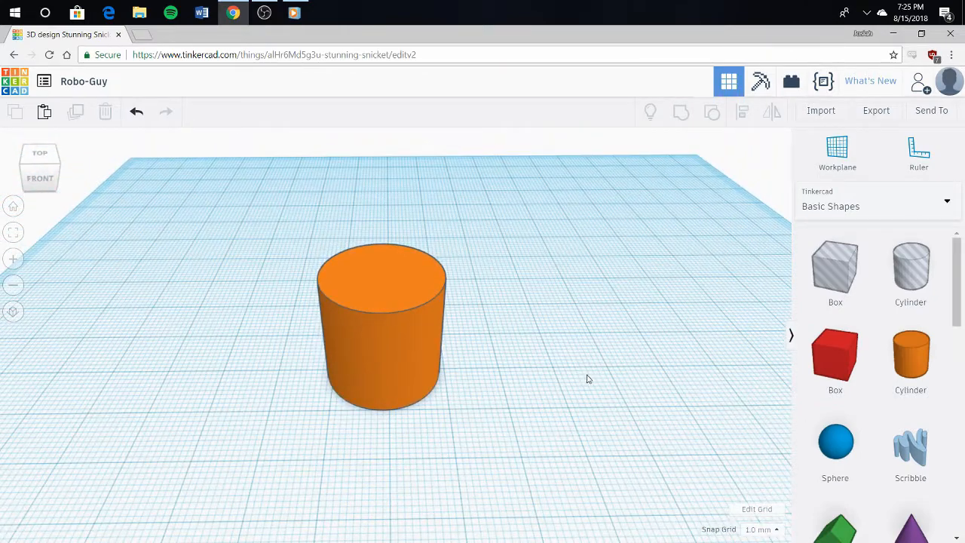
middle_drag(512, 375, 498, 375)
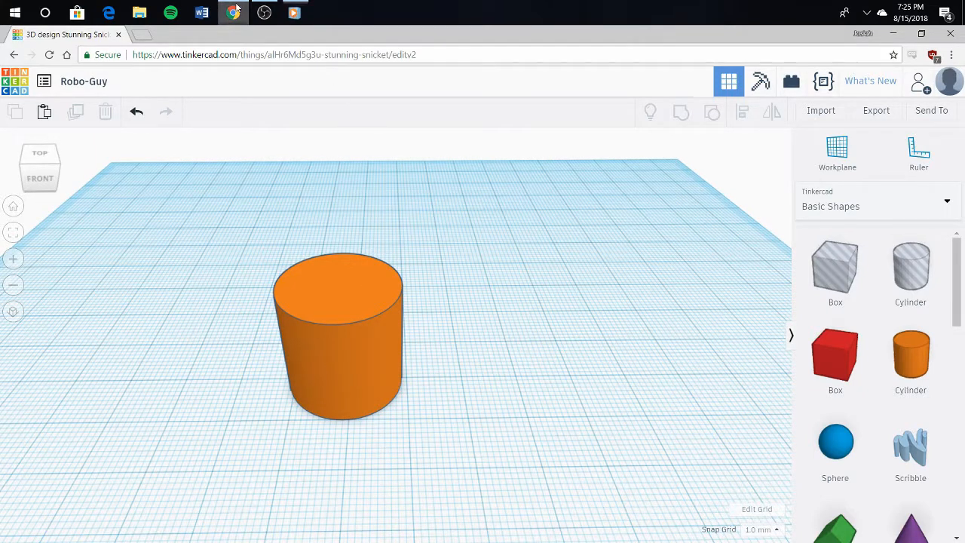
click(384, 375)
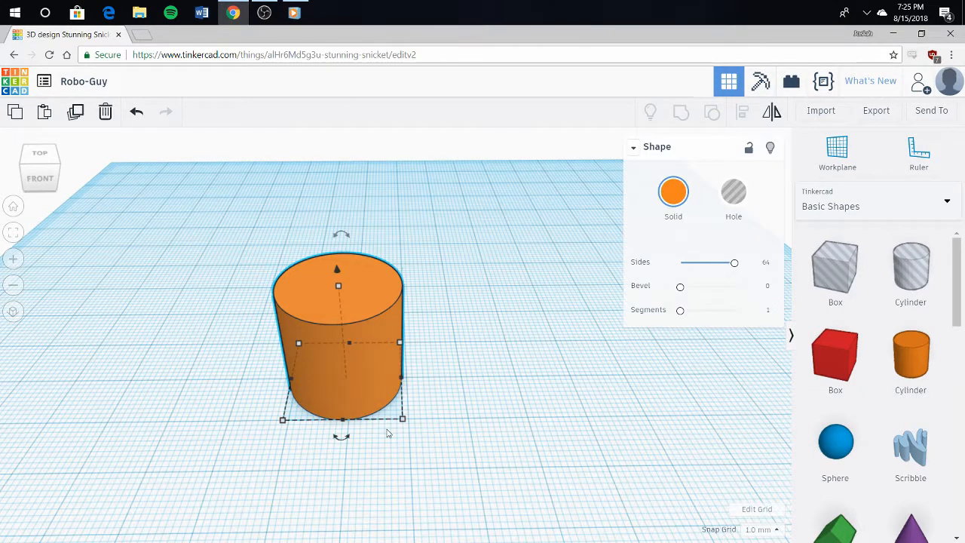
drag(403, 420, 377, 370)
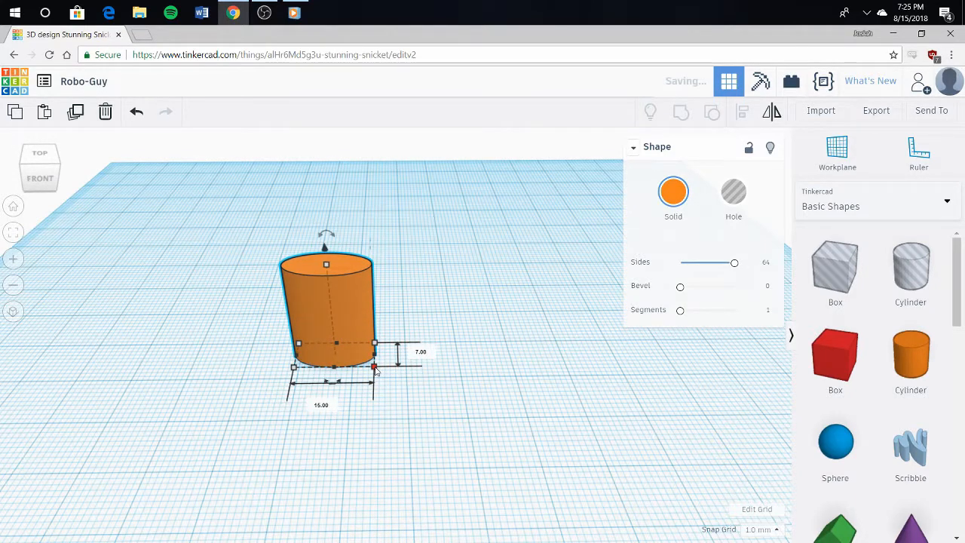
click(426, 352)
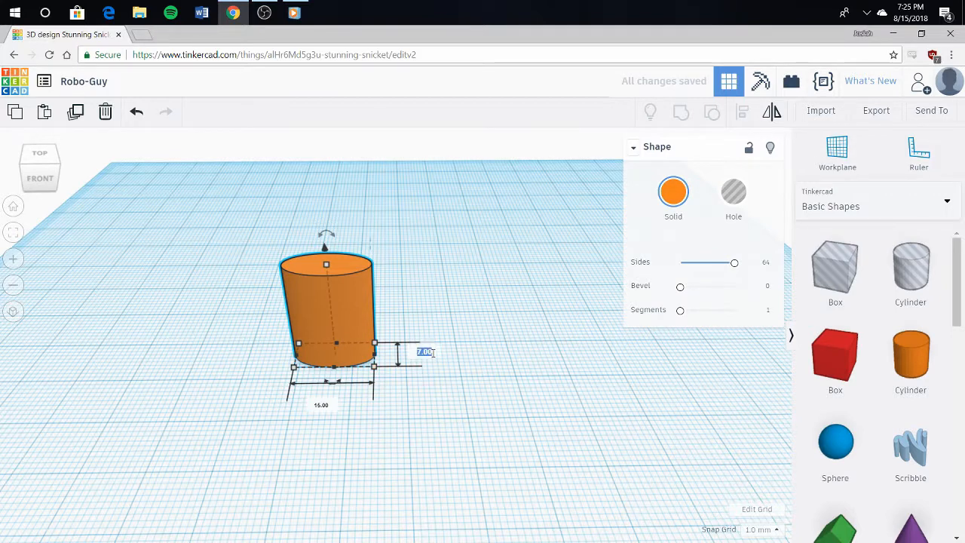
click(324, 405)
text(7)
key(Return)
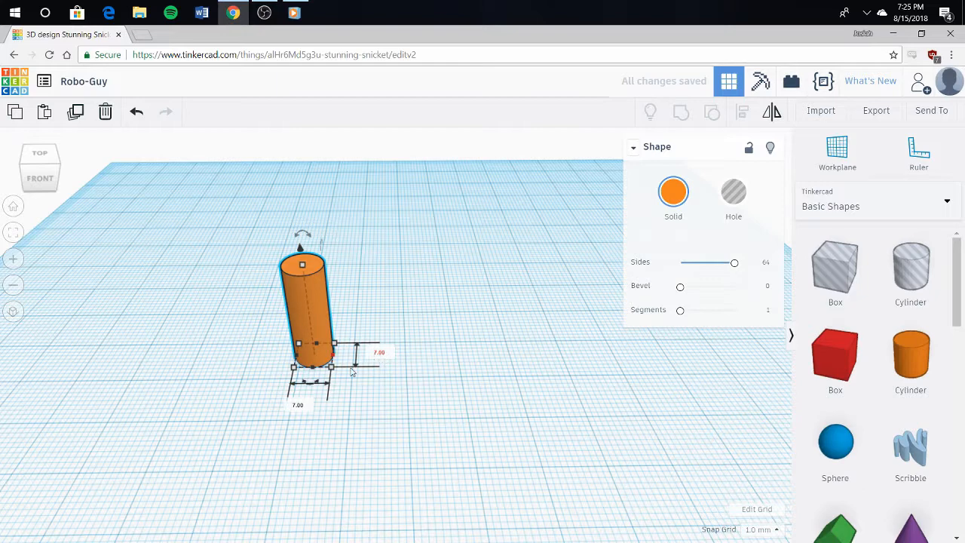
Step: Check the width and depth of the resized cylinder's base
click(301, 405)
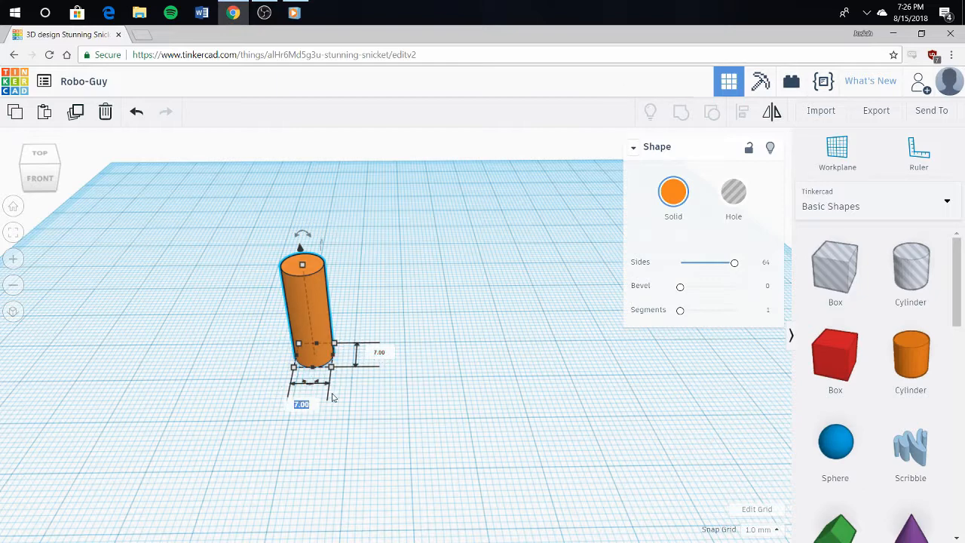
click(413, 392)
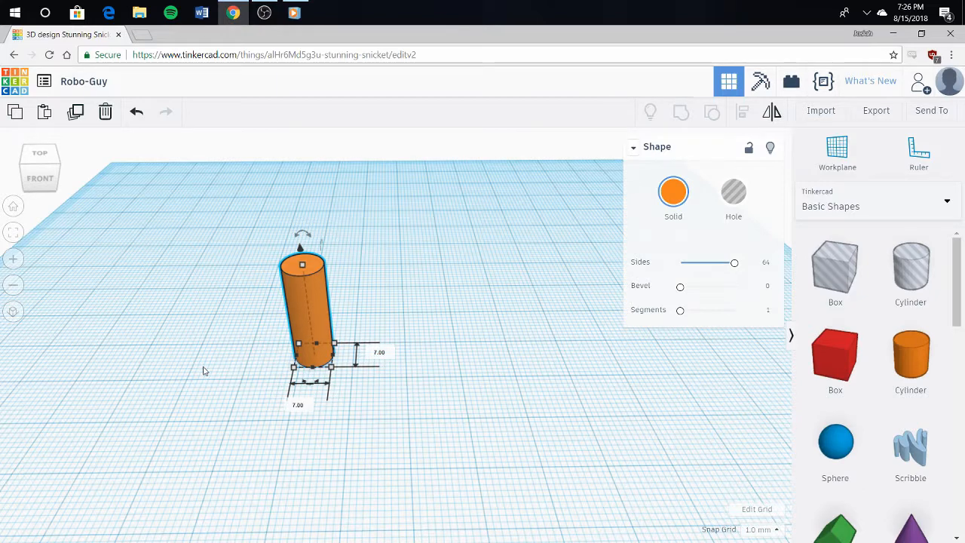
click(190, 400)
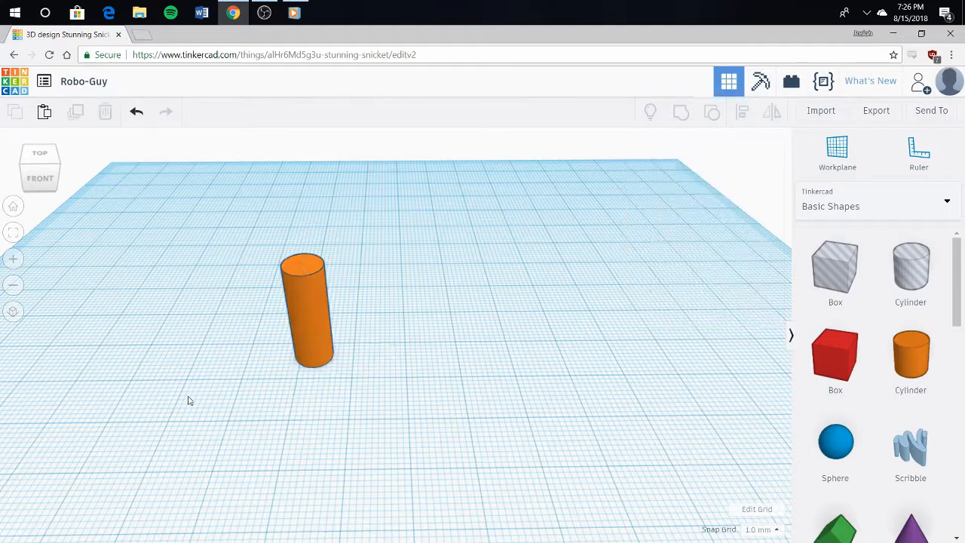
click(294, 321)
mouse_move(332, 370)
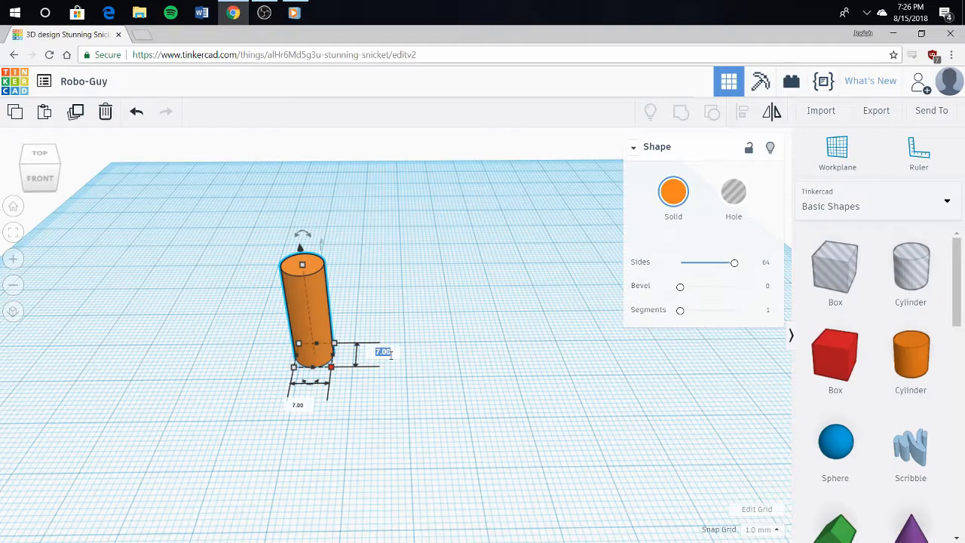
click(336, 382)
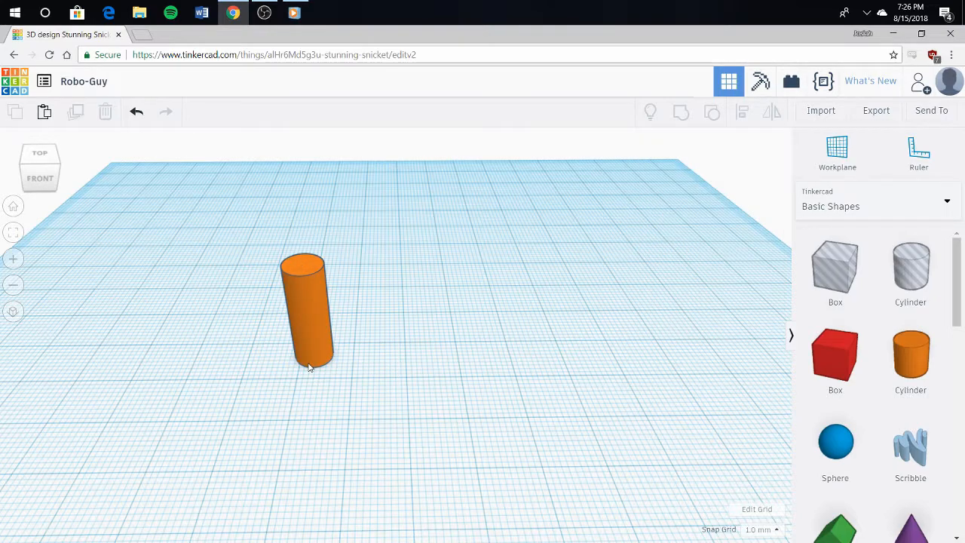
Step: Move the cylinder 11 mm to the right and 3 mm toward the front, and stretch its height to 30 mm
scroll(299, 377, up, 5)
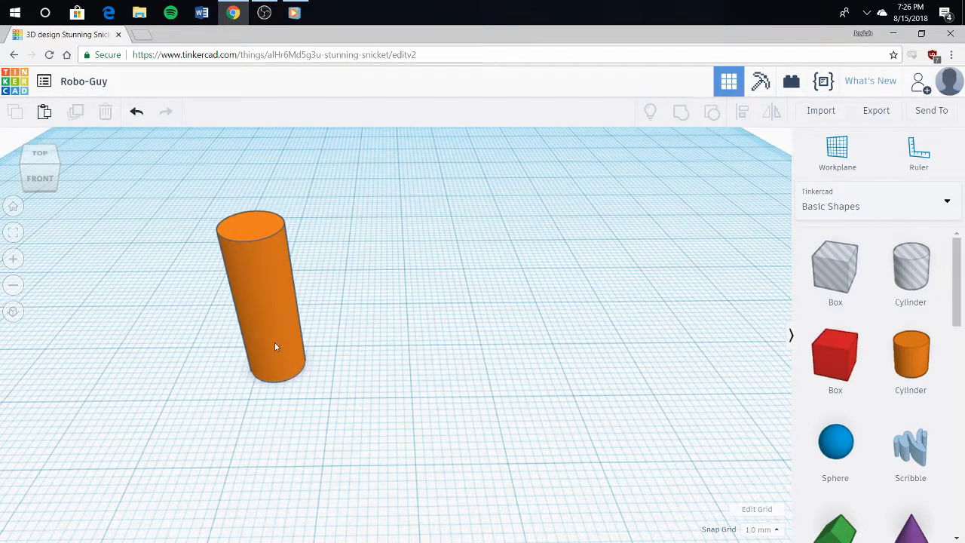
drag(312, 364, 361, 362)
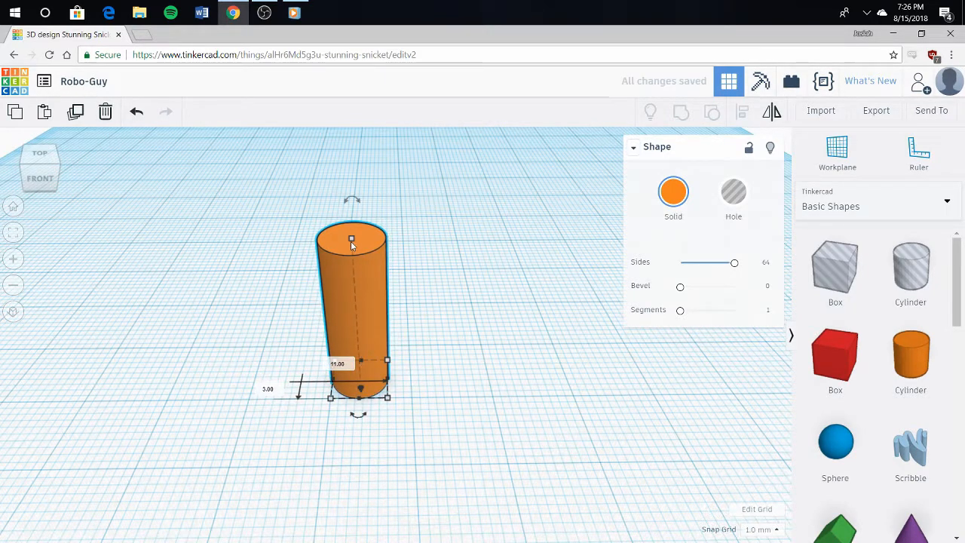
drag(350, 239, 334, 141)
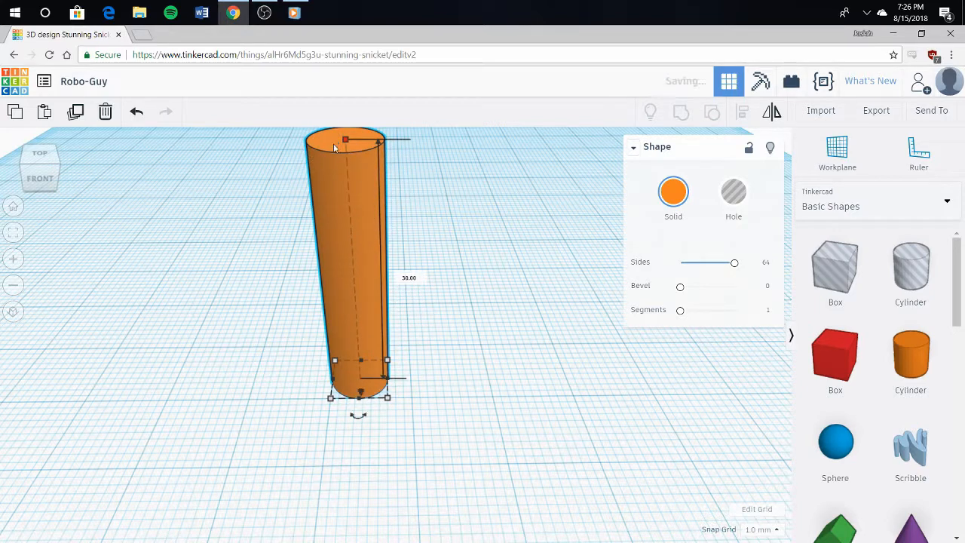
click(454, 315)
right_drag(453, 316, 422, 345)
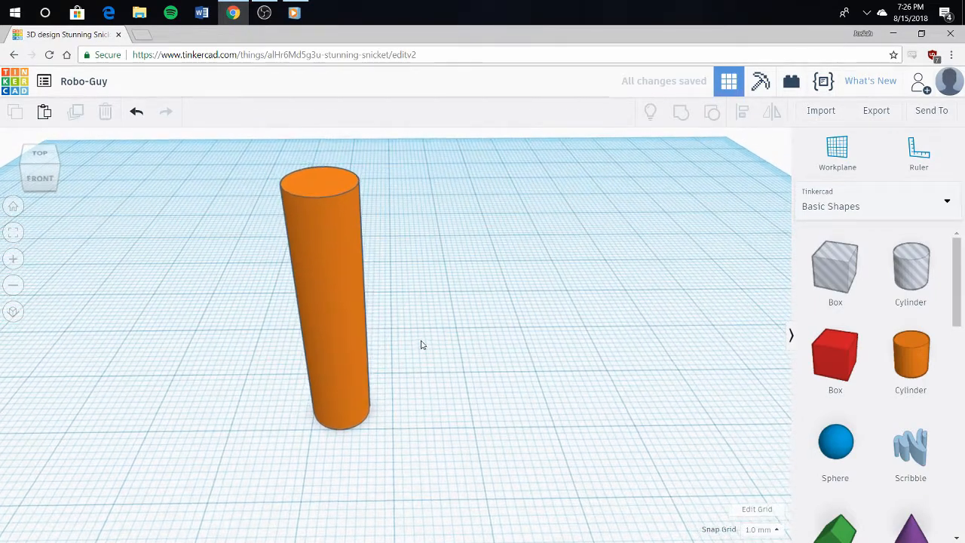
scroll(486, 340, down, 2)
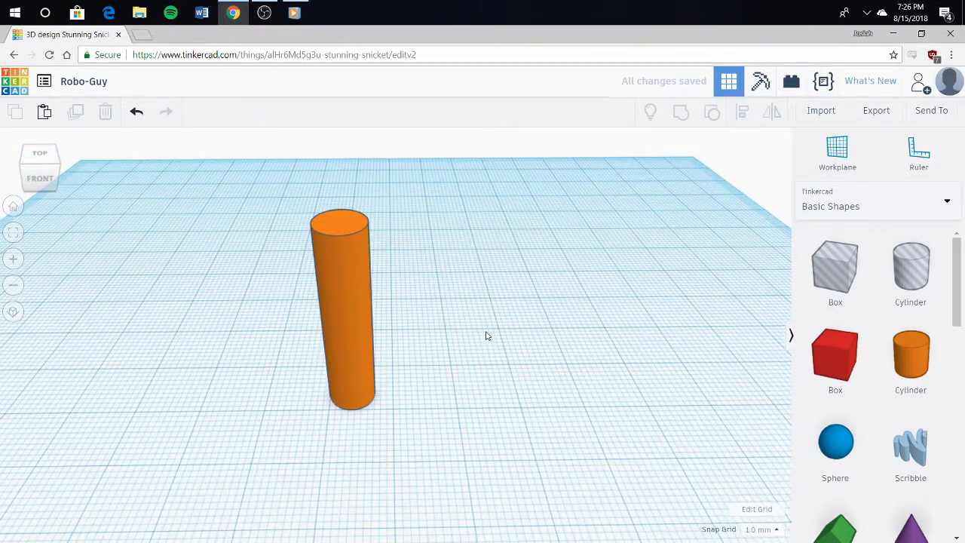
Step: Duplicate the tall cylinder and place the copy 31 mm to the right of the original
click(359, 371)
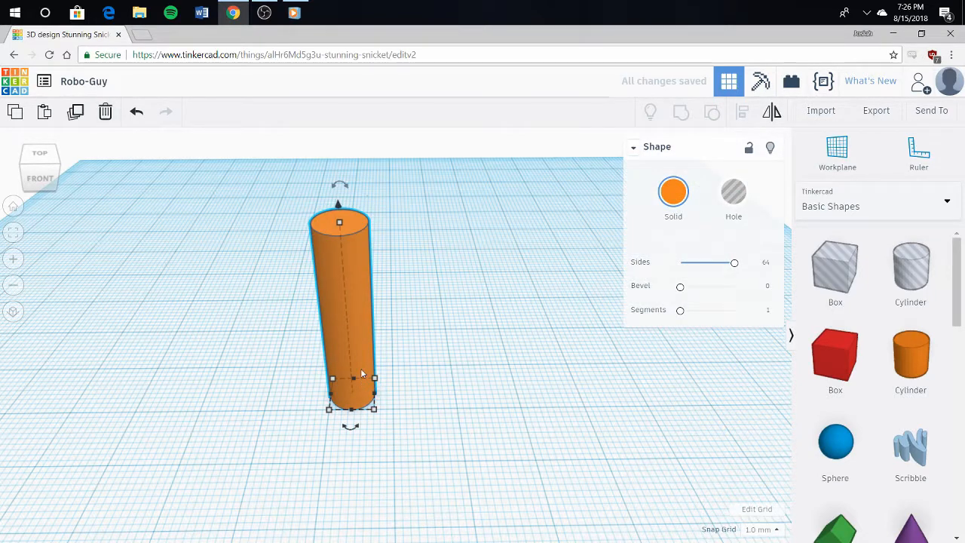
alt+drag(360, 369, 580, 387)
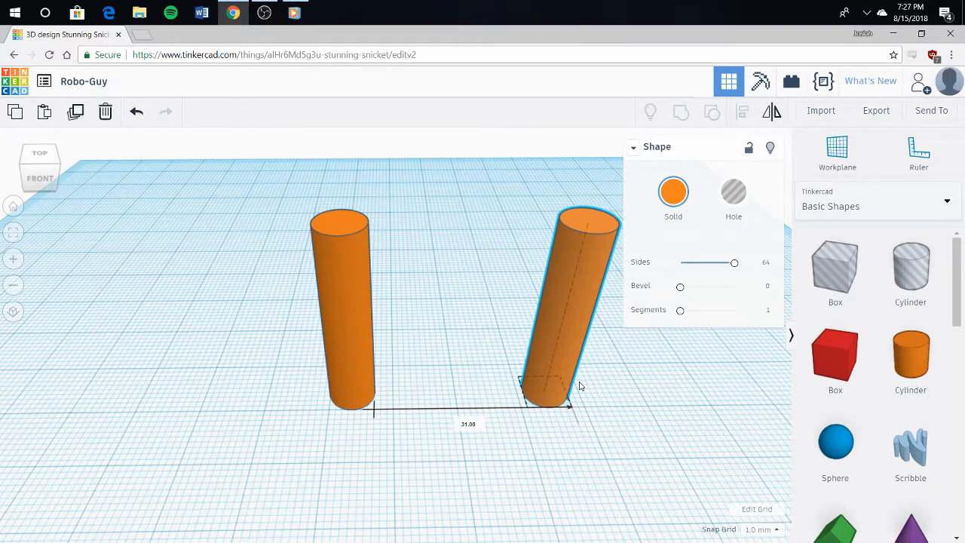
click(614, 394)
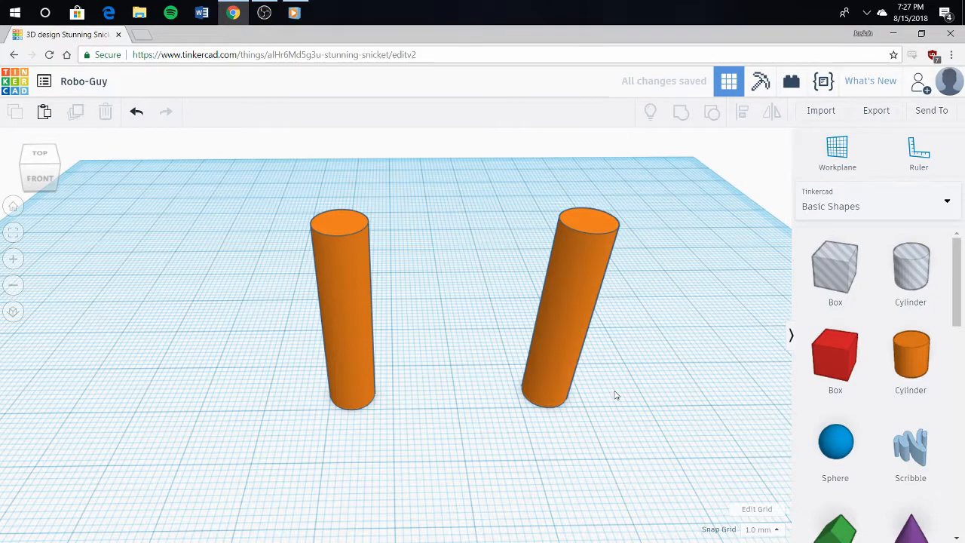
Step: Group the two tall cylinders into one object and move the pair toward the back and to the right on the workplane
scroll(610, 394, down, 2)
scroll(609, 393, down, 5)
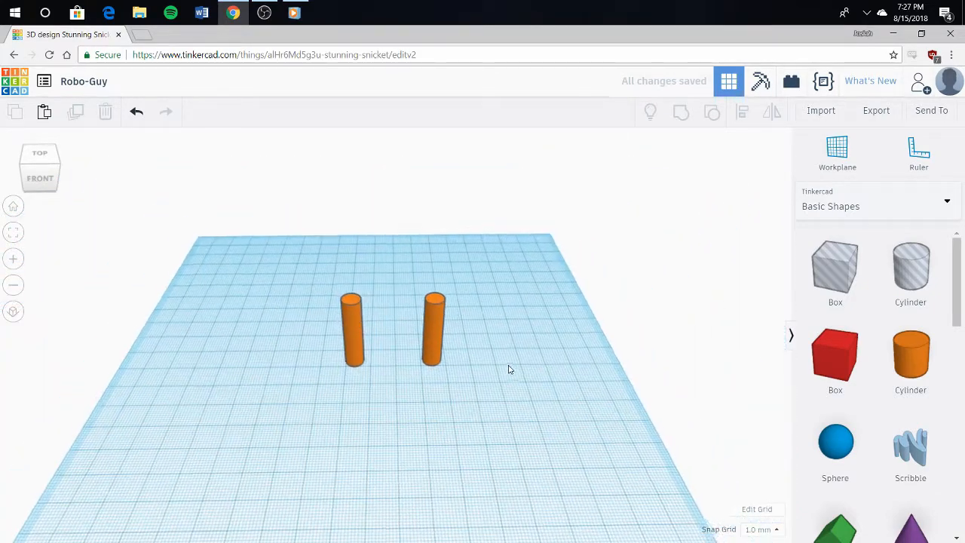
scroll(392, 326, up, 5)
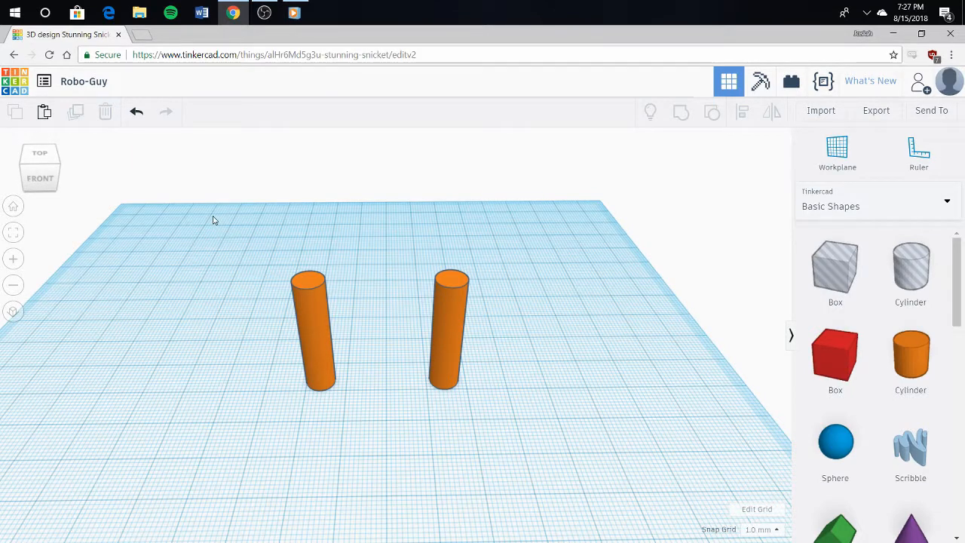
click(441, 369)
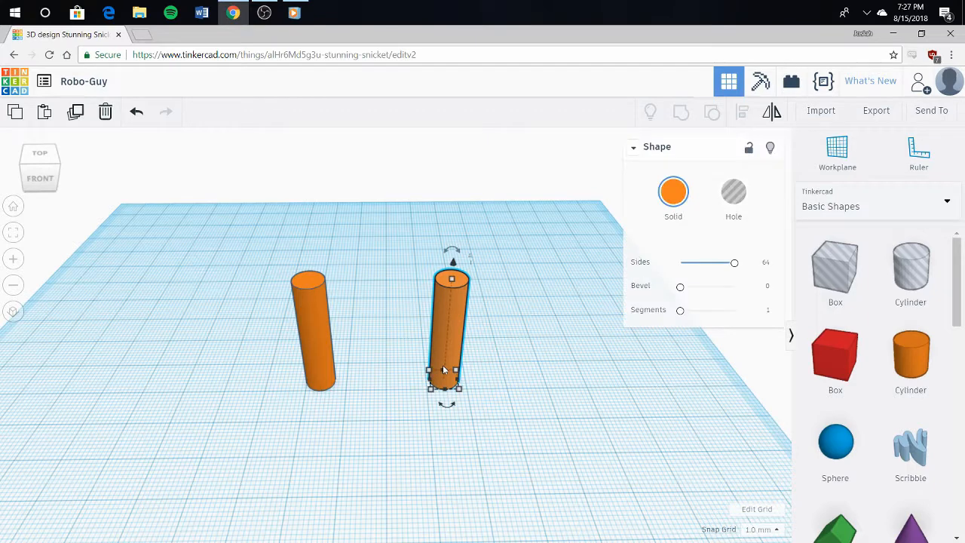
click(512, 366)
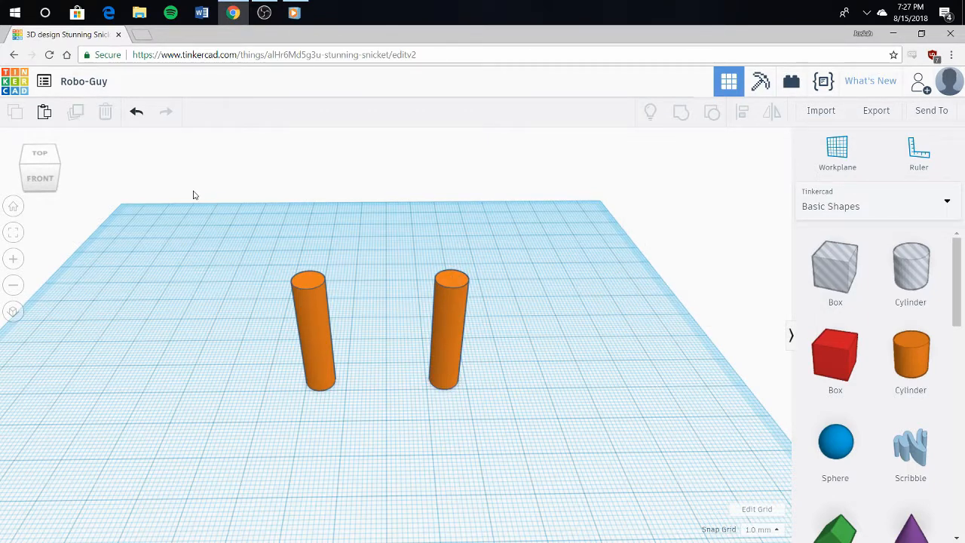
drag(193, 194, 542, 441)
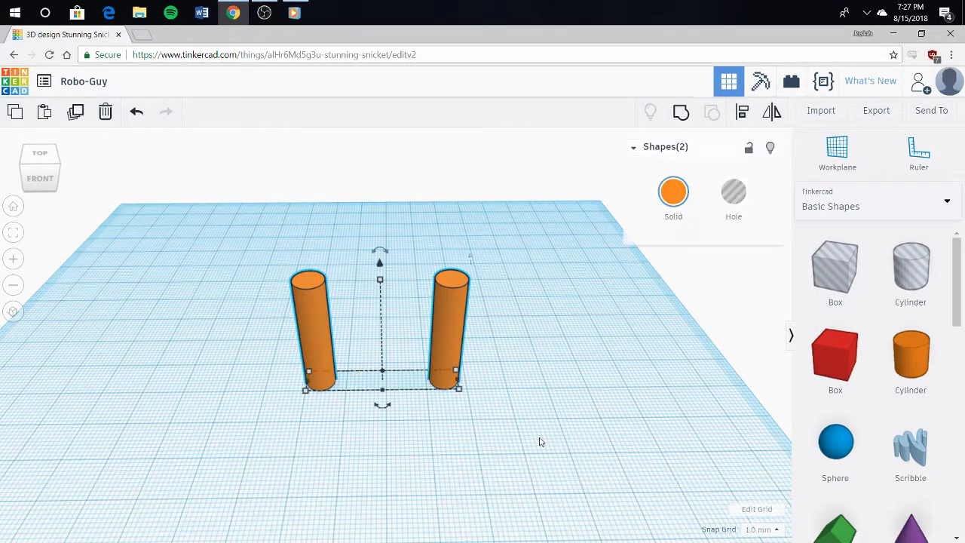
click(682, 111)
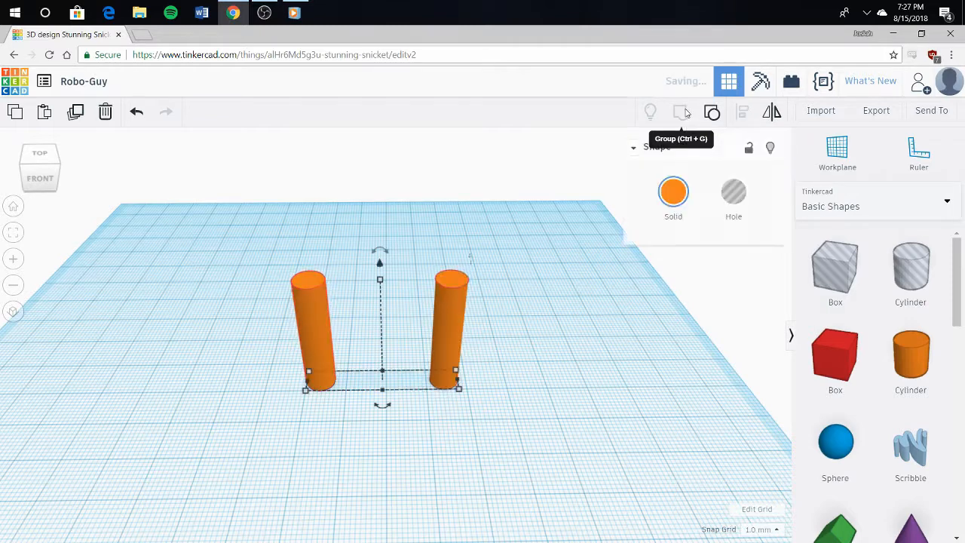
click(502, 265)
drag(441, 346, 480, 320)
click(606, 343)
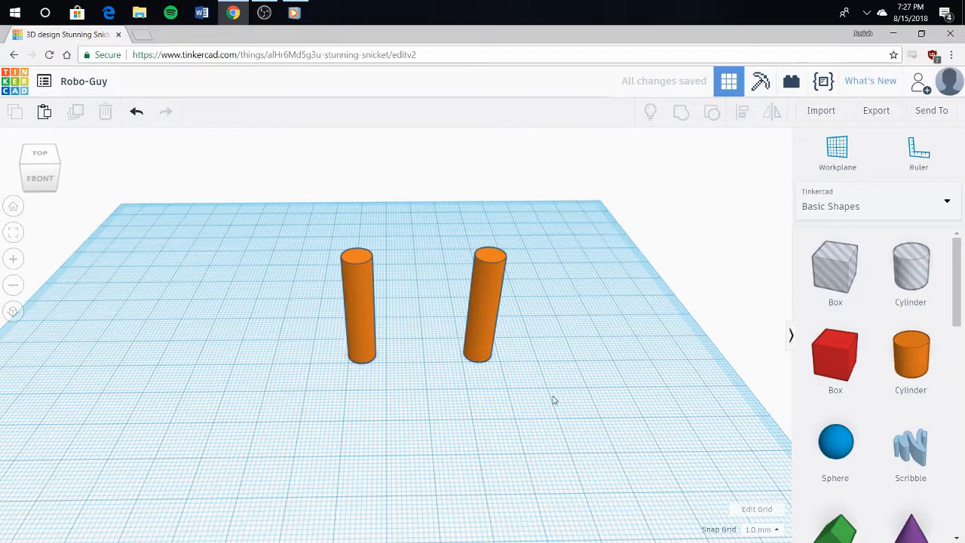
Step: Add a solid red box between the two cylinder legs and raise it above the workplane
middle_drag(555, 400, 543, 407)
scroll(428, 336, up, 4)
mouse_move(411, 318)
right_down()
mouse_move(420, 330)
mouse_move(560, 334)
mouse_move(707, 319)
mouse_move(735, 288)
mouse_move(700, 263)
mouse_move(643, 261)
mouse_move(562, 286)
mouse_move(442, 357)
mouse_move(398, 327)
mouse_move(404, 317)
right_up()
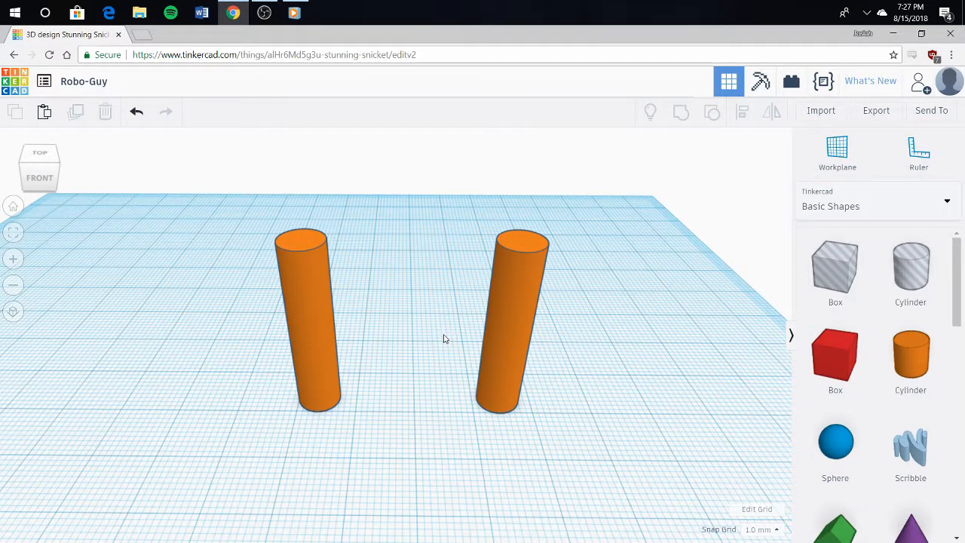
scroll(443, 339, down, 4)
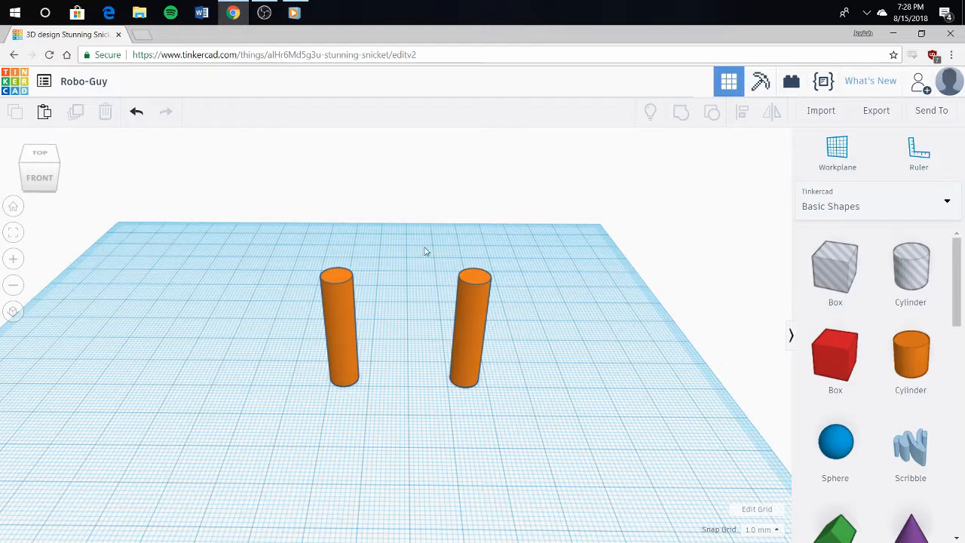
scroll(386, 334, up, 5)
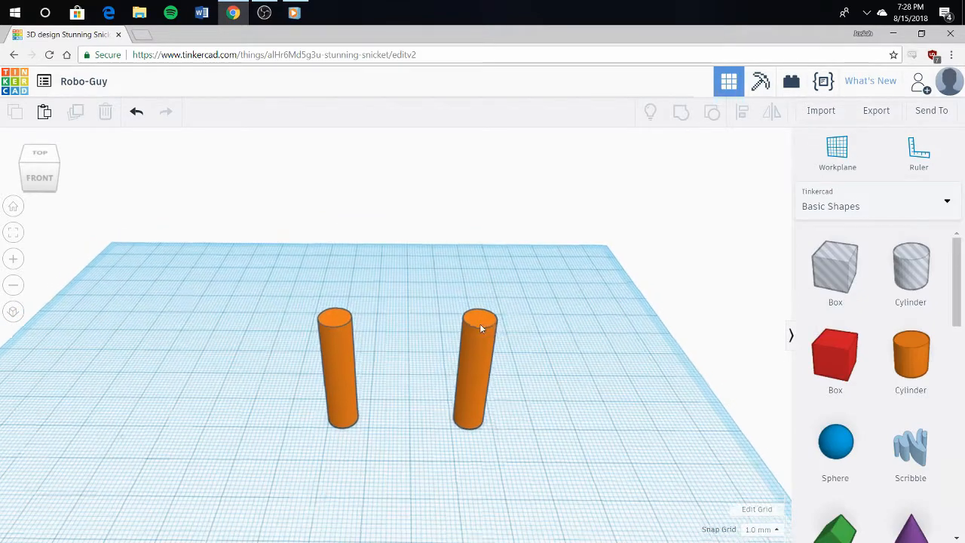
scroll(478, 328, up, 3)
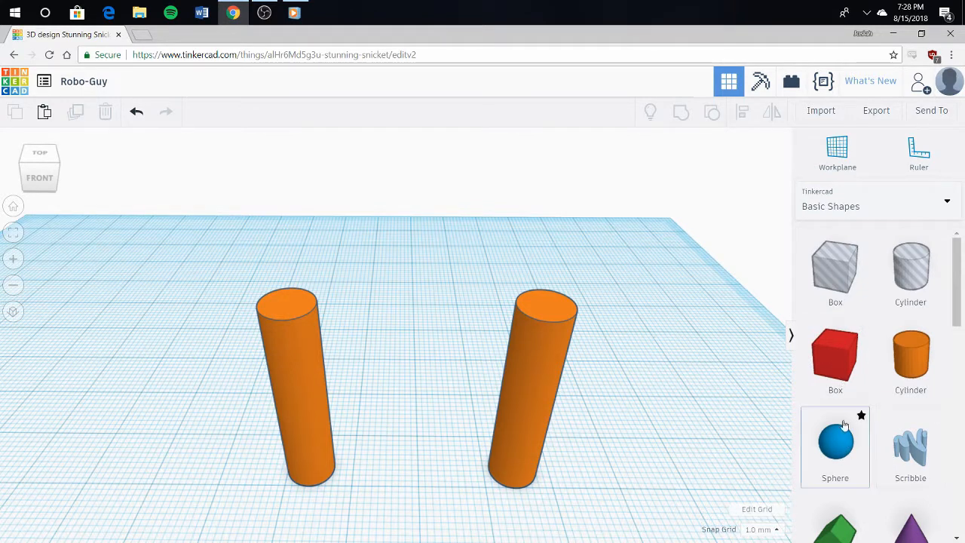
drag(799, 344, 408, 434)
drag(392, 332, 398, 112)
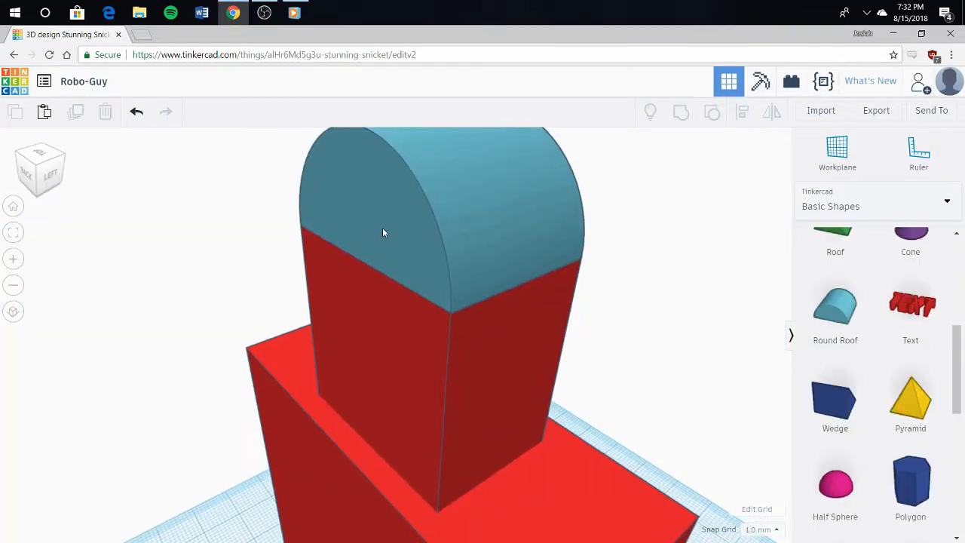
Step: Try shortening the round roof on the head to 13 mm deep and stretch it back flush with the box below
click(382, 229)
drag(362, 266, 369, 263)
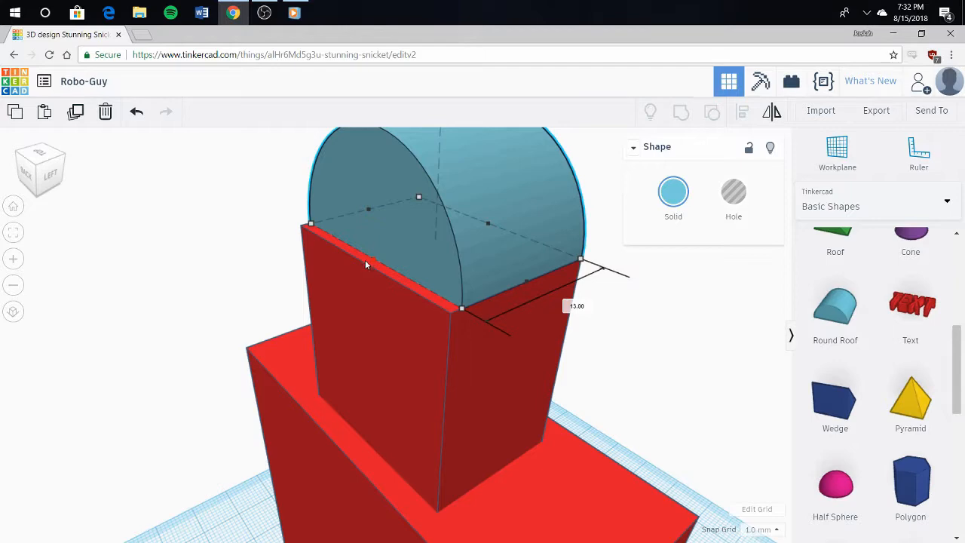
drag(365, 262, 360, 264)
click(188, 297)
Step: Flatten the round roof on top of the head to a height of 3 mm
right_drag(196, 297, 335, 298)
scroll(341, 268, down, 3)
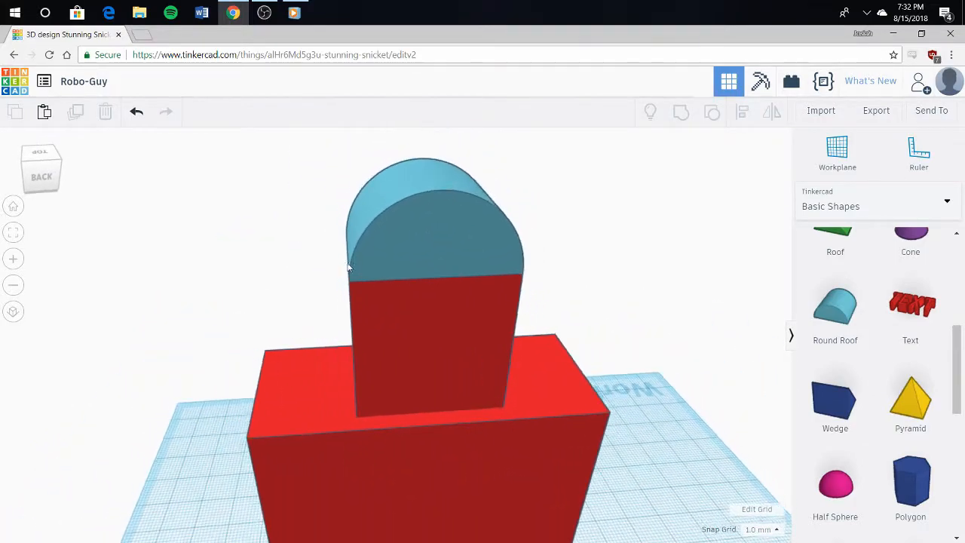
click(406, 241)
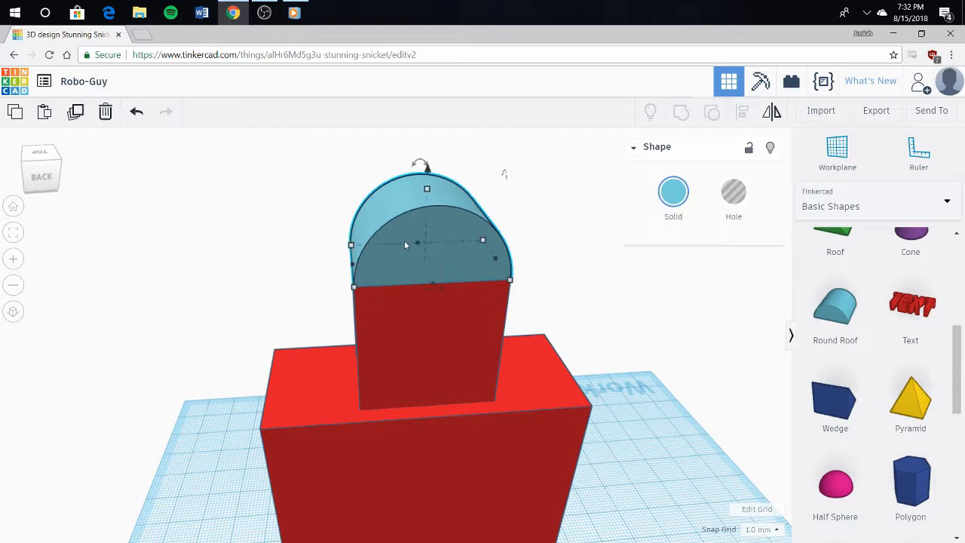
click(427, 190)
drag(427, 195, 426, 241)
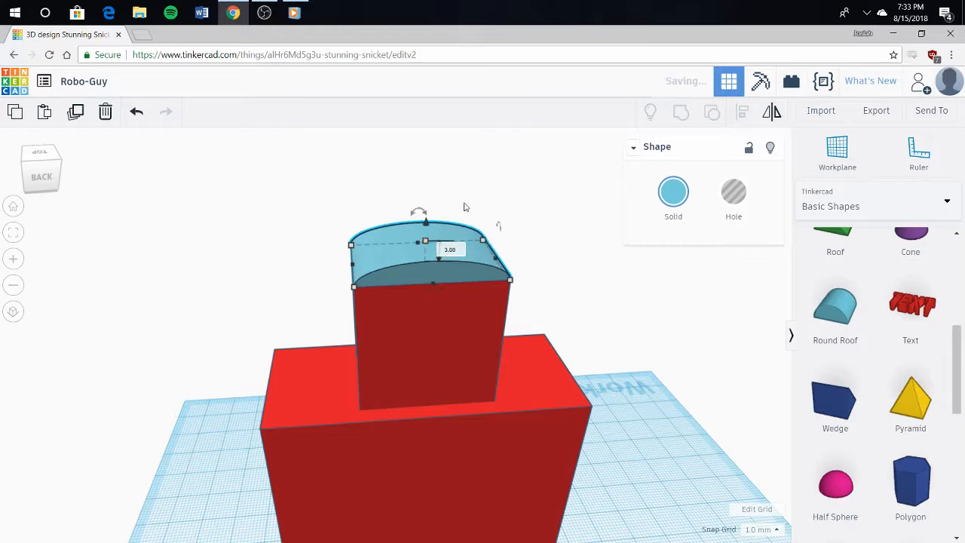
click(540, 284)
Step: Group the flattened round roof with the head box beneath it
middle_drag(540, 284, 501, 261)
drag(252, 162, 483, 260)
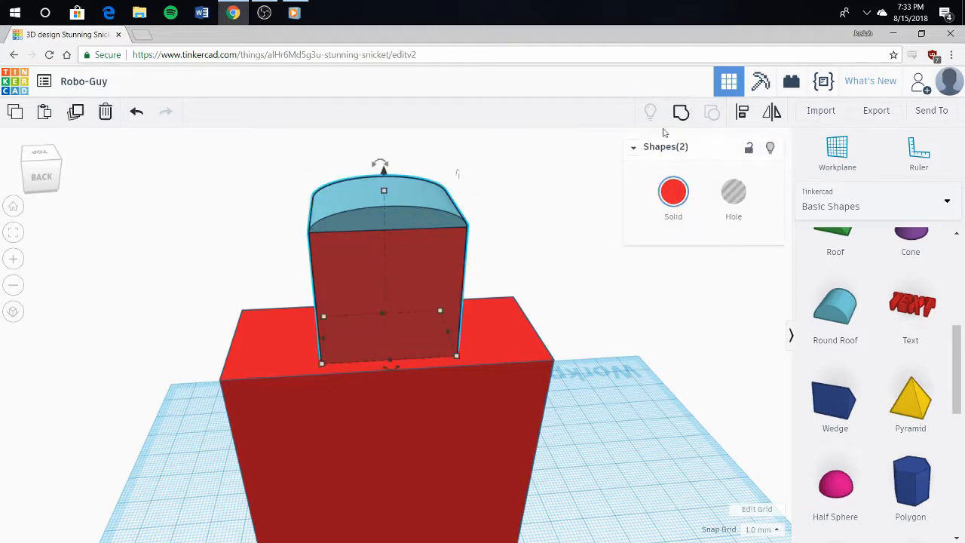
click(681, 112)
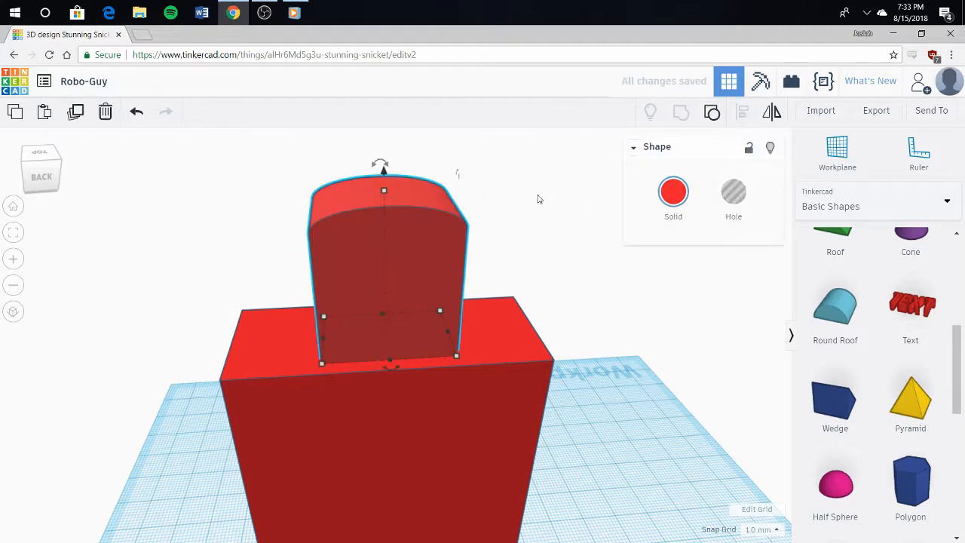
click(612, 292)
Step: Align the head, torso and leg group on their centers in the front-to-back direction
right_drag(635, 301, 531, 362)
drag(251, 178, 604, 494)
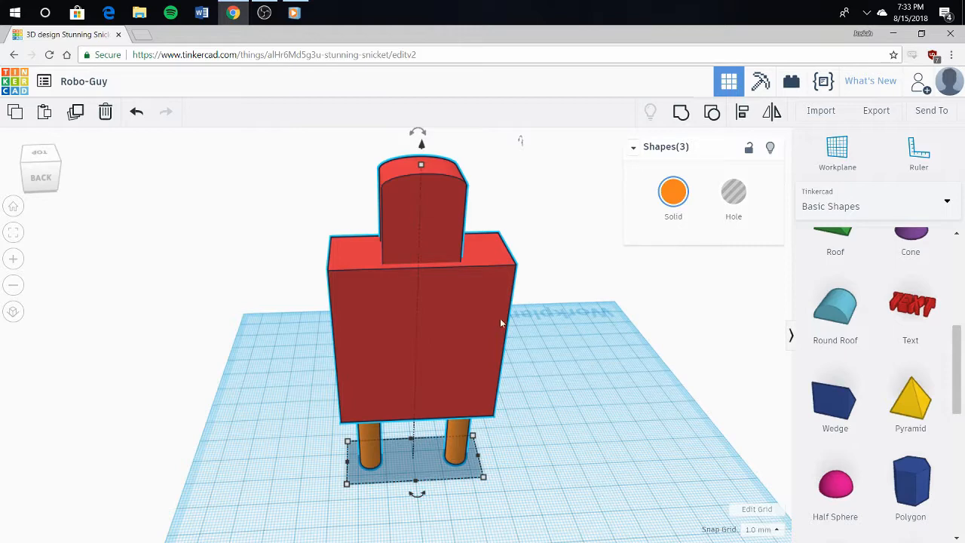
drag(227, 175, 606, 506)
click(741, 113)
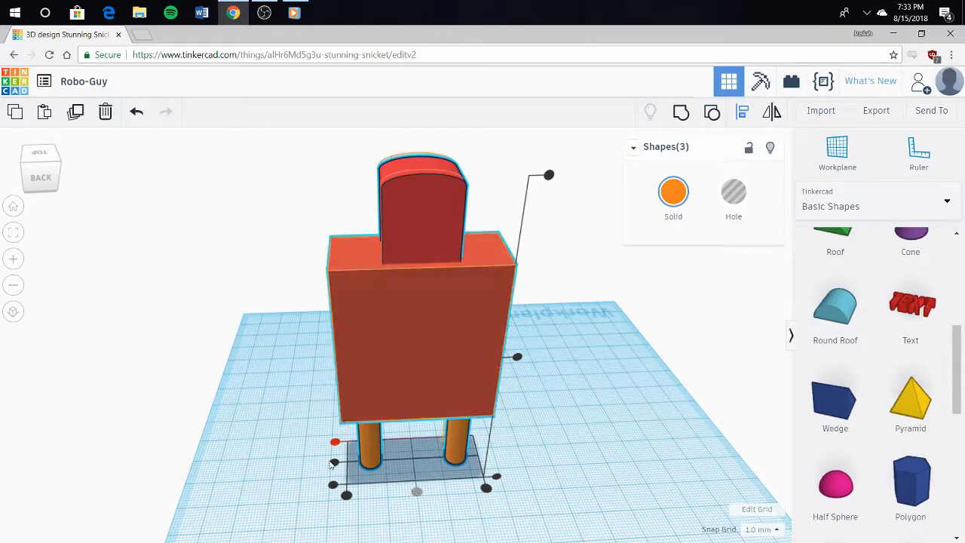
click(334, 462)
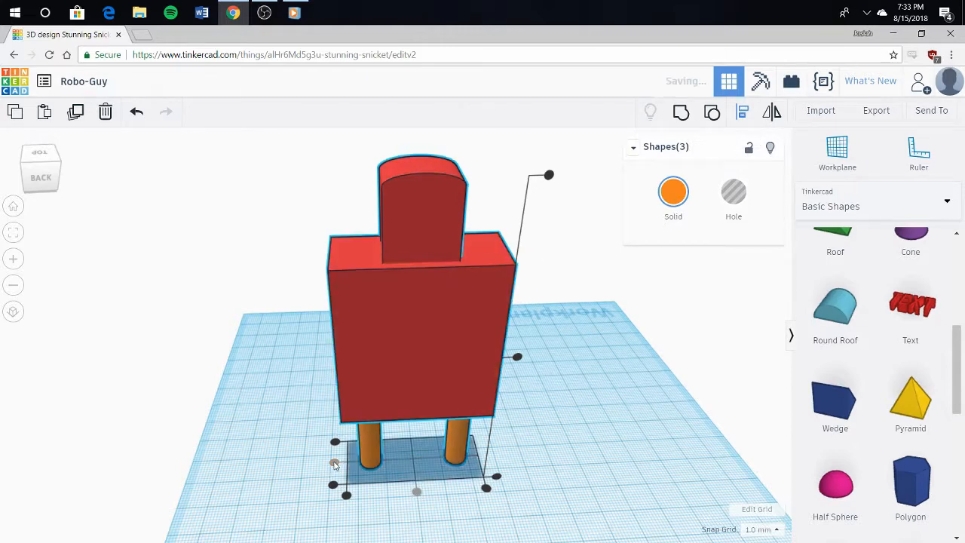
click(566, 450)
click(527, 410)
Step: Place a box hole on the back face of the head
right_drag(553, 425, 503, 393)
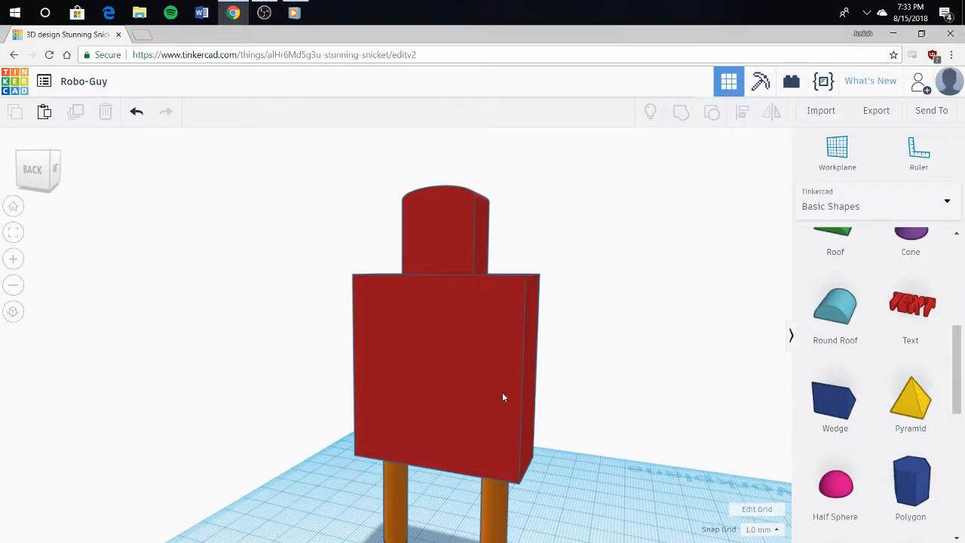
scroll(858, 354, up, 5)
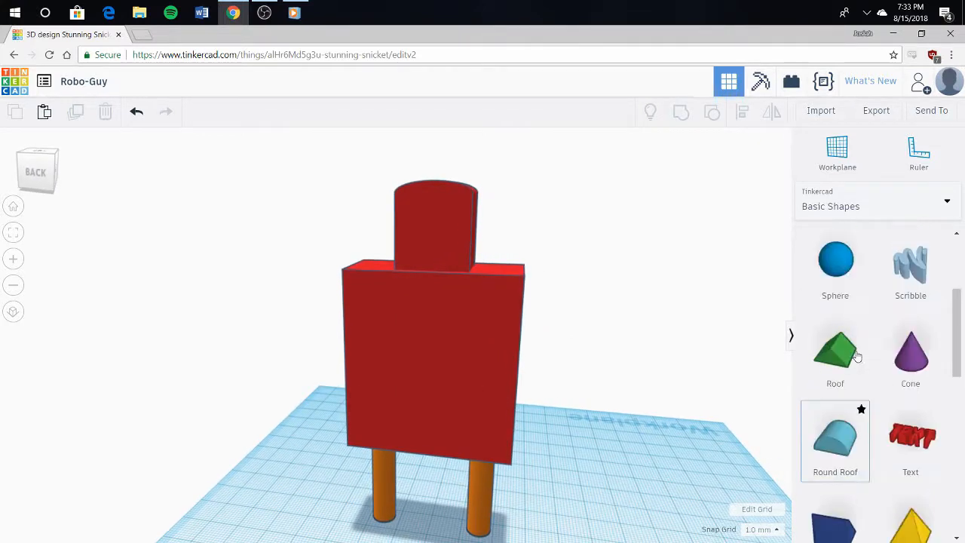
right_drag(673, 269, 584, 340)
scroll(453, 264, down, 3)
scroll(474, 278, up, 6)
scroll(558, 264, down, 2)
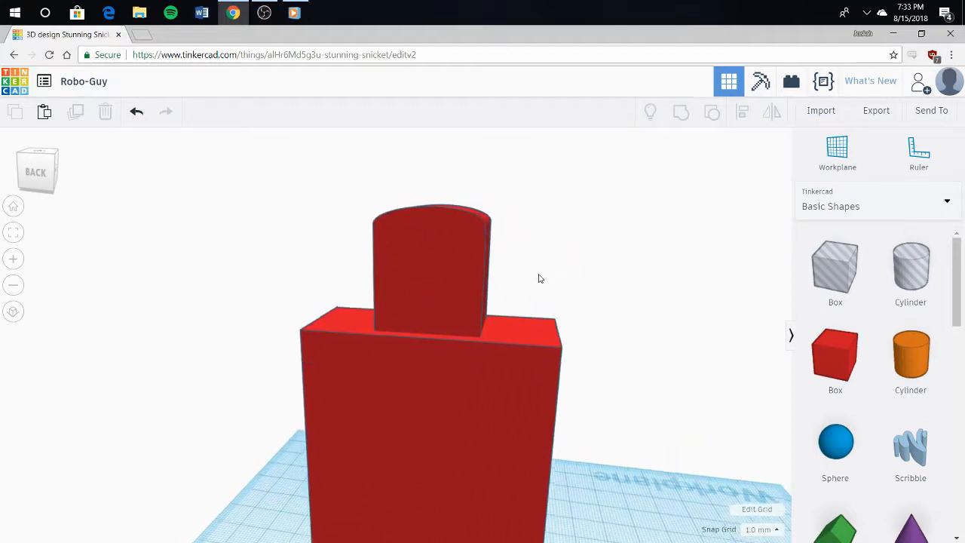
scroll(510, 274, up, 3)
scroll(549, 271, down, 2)
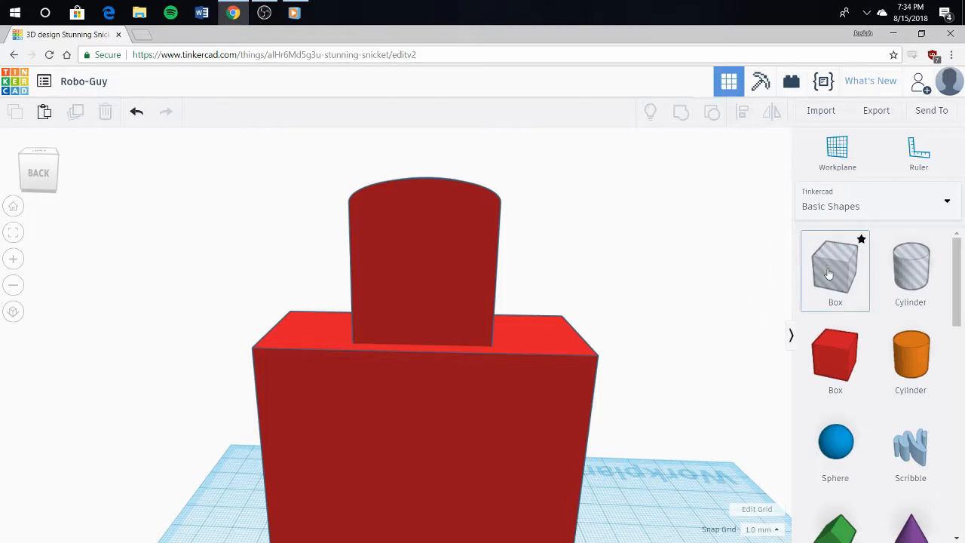
drag(405, 262, 472, 278)
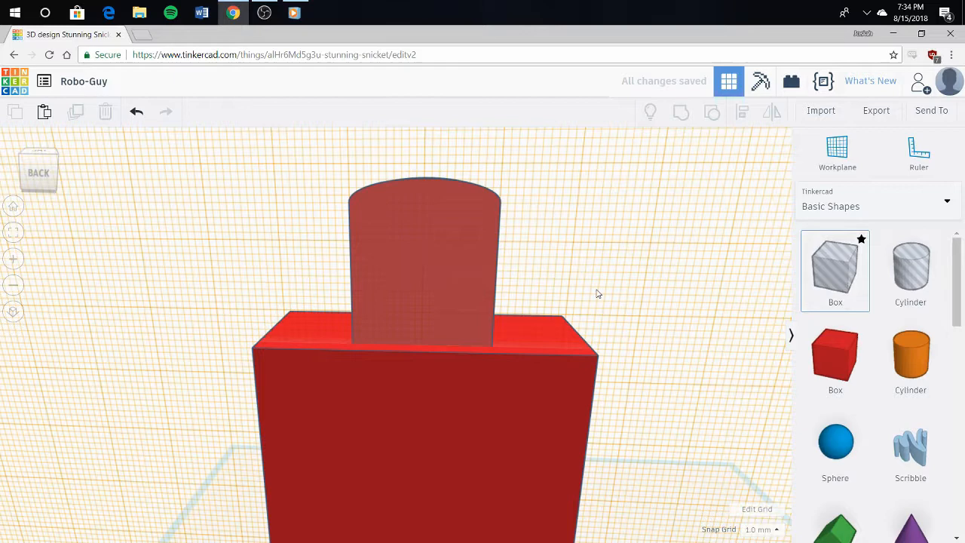
click(390, 225)
Step: Shrink the box hole's footprint on the head's back face to 2 mm by 2 mm
drag(309, 141, 436, 269)
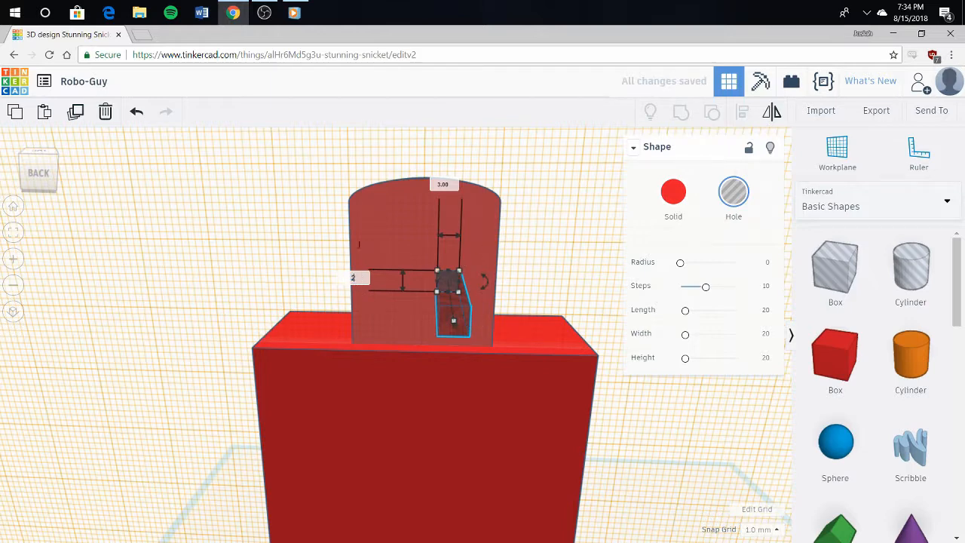
click(449, 188)
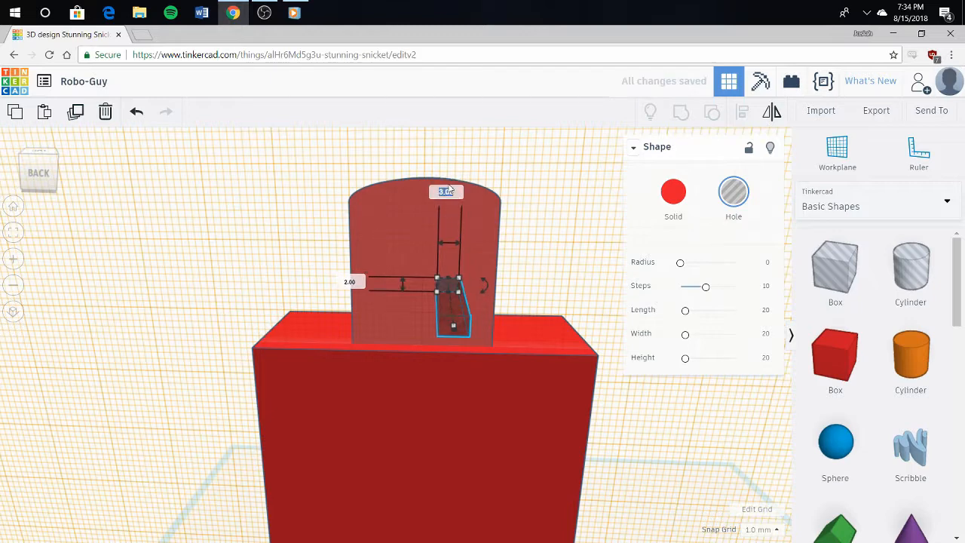
text(2)
key(Return)
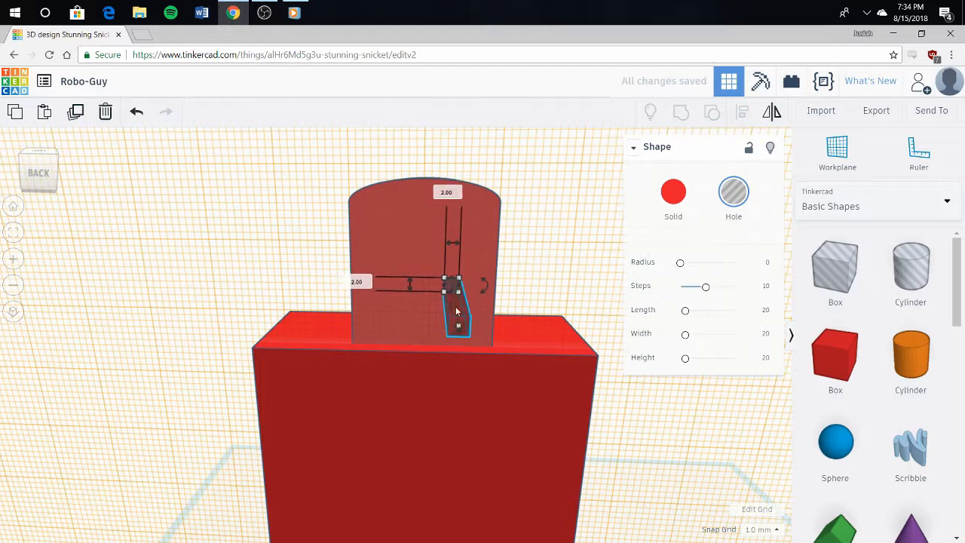
Step: Move the box hole to the upper left area of the head's back face
drag(451, 297, 403, 235)
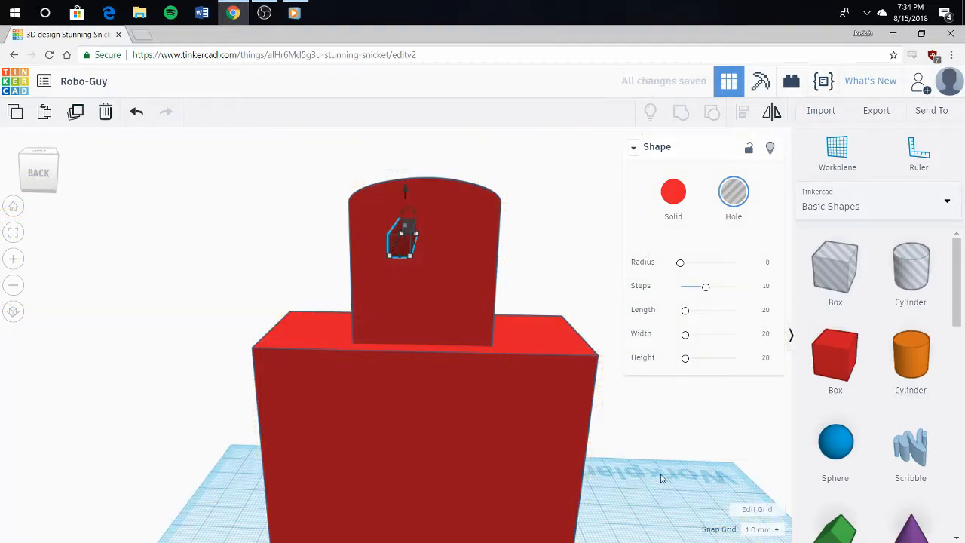
right_drag(450, 206, 457, 264)
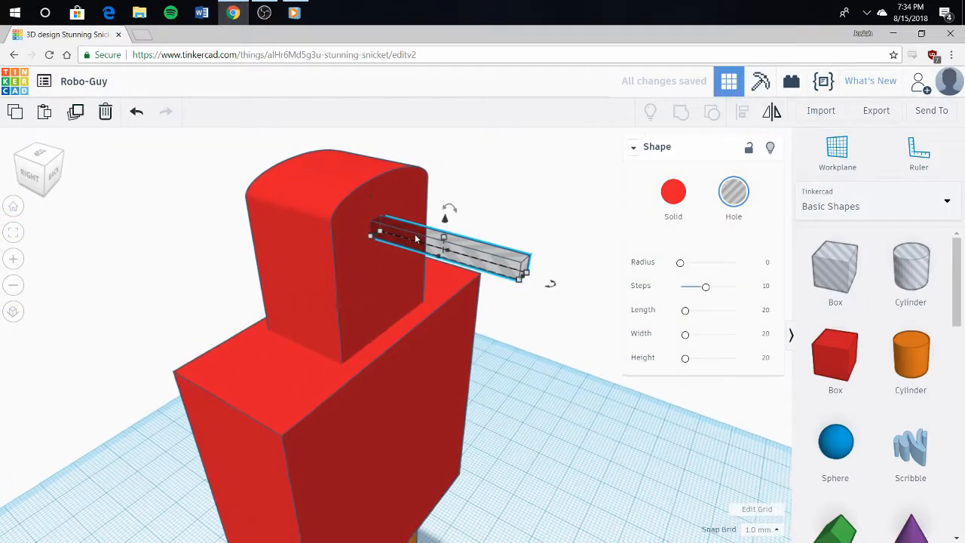
drag(427, 242, 391, 249)
key(ctrl+z)
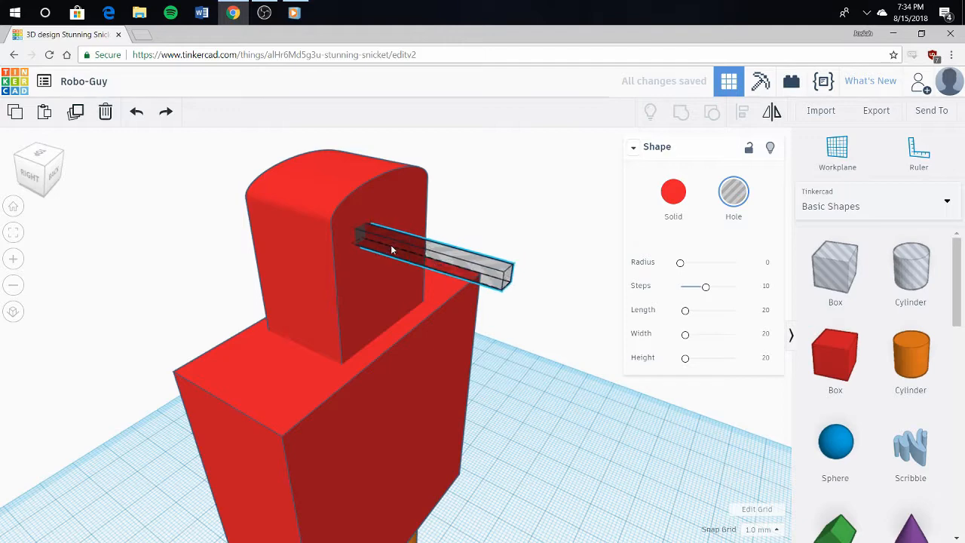
right_drag(468, 208, 403, 241)
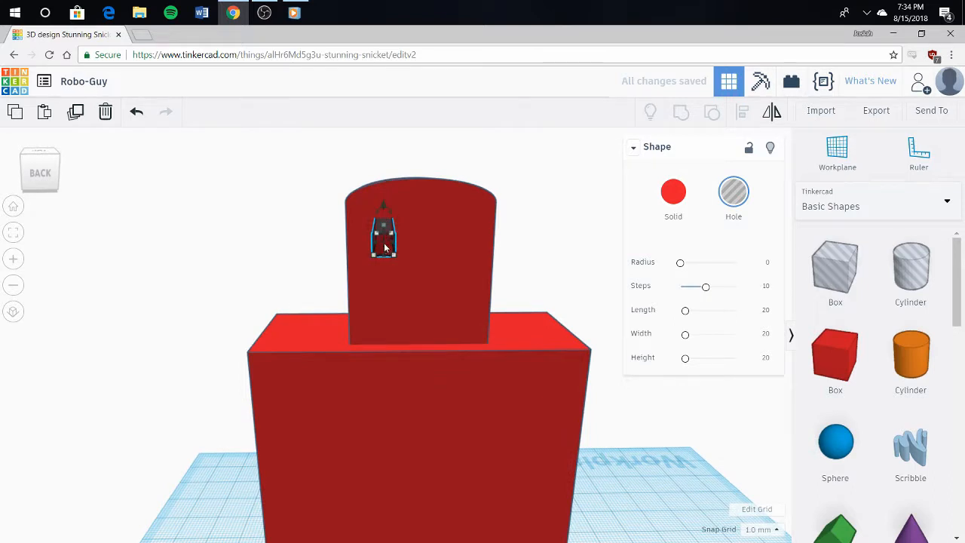
Step: Try shifting the box hole slightly up and toward the middle of the head, and undo the move
drag(391, 245, 395, 236)
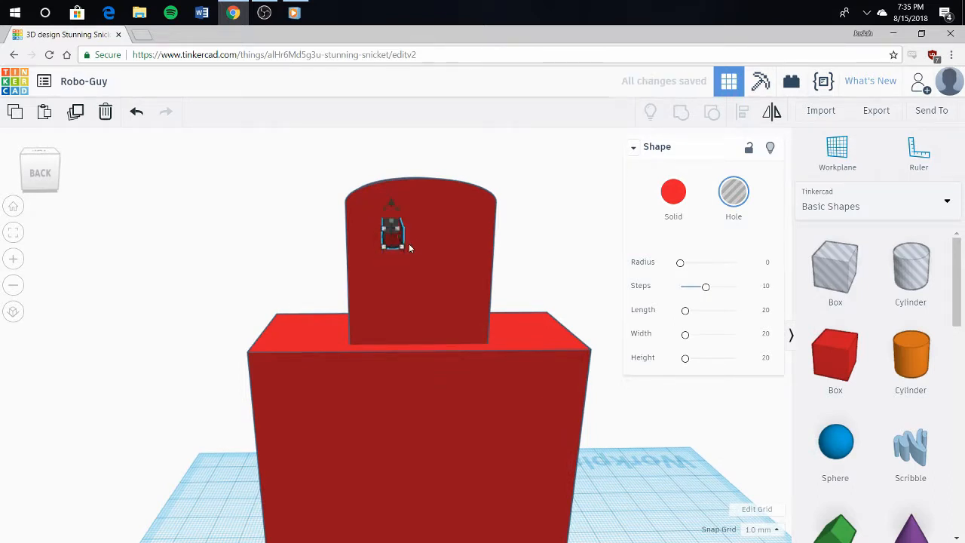
key(ctrl+z)
right_drag(509, 204, 550, 238)
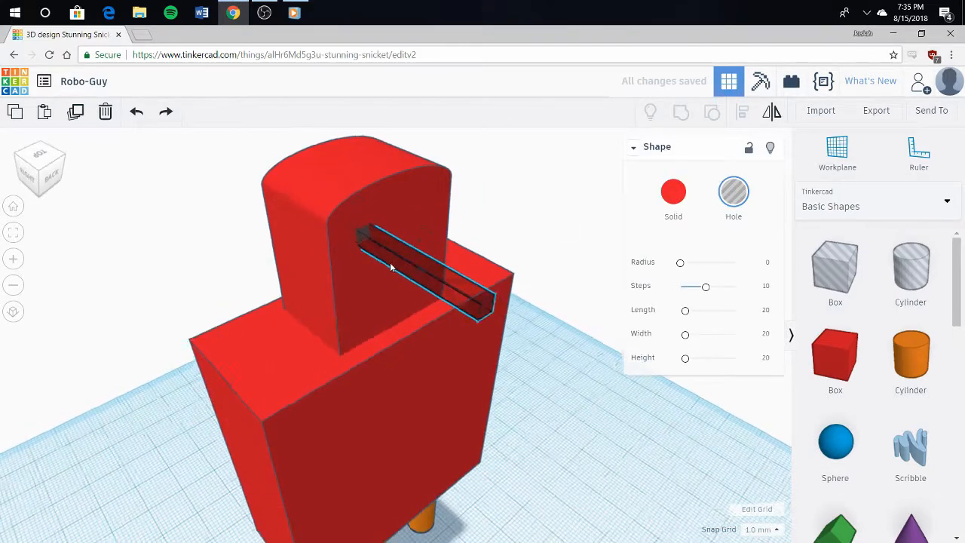
Step: Move the box hole to the upper right area of the head's back face and push it partway into the head
drag(389, 255, 453, 236)
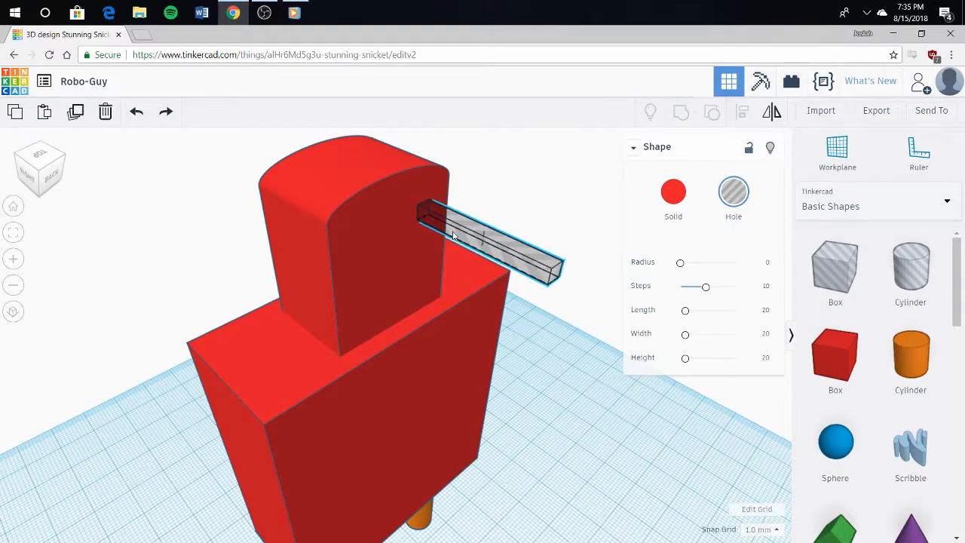
mouse_move(495, 204)
right_down()
mouse_move(564, 176)
mouse_move(351, 161)
mouse_move(491, 196)
mouse_move(499, 208)
right_up()
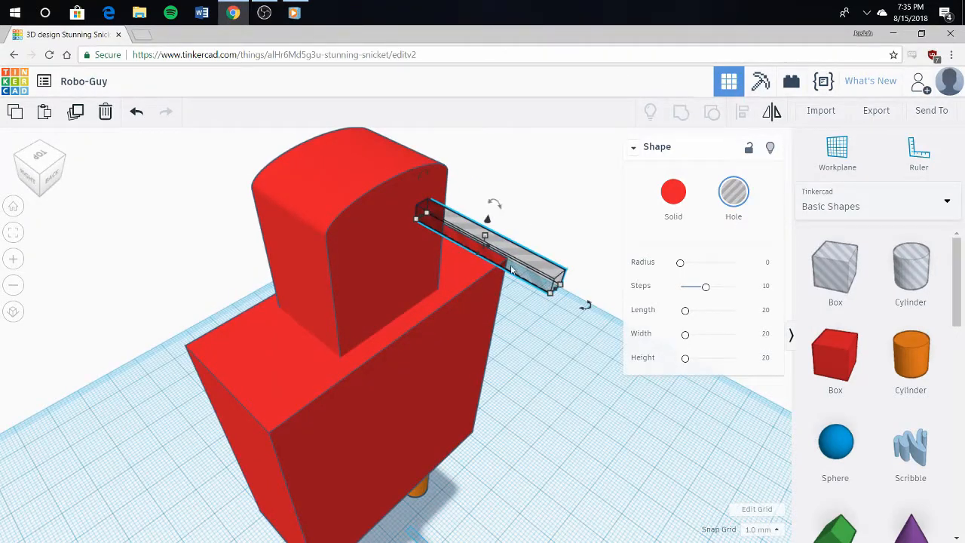
right_drag(532, 214, 496, 218)
right_drag(506, 176, 507, 243)
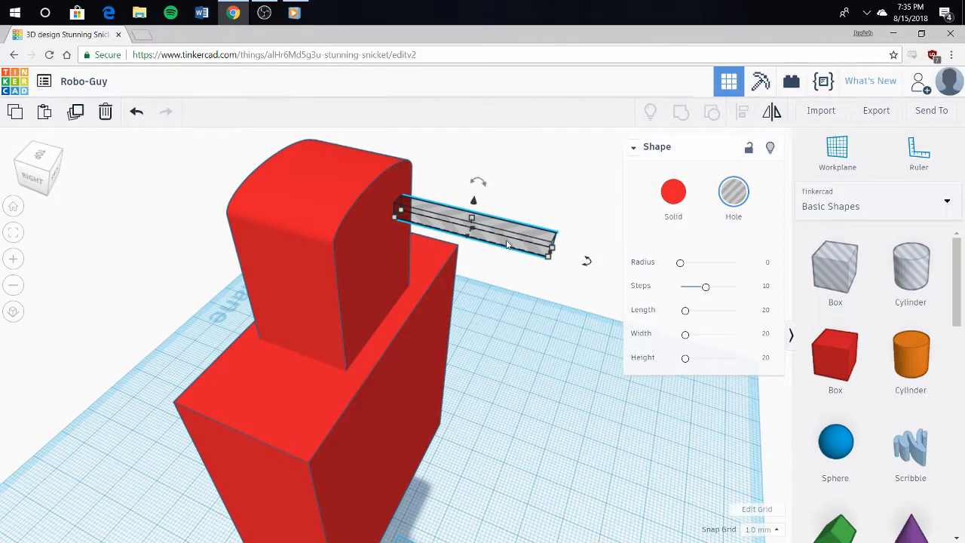
drag(534, 247, 437, 223)
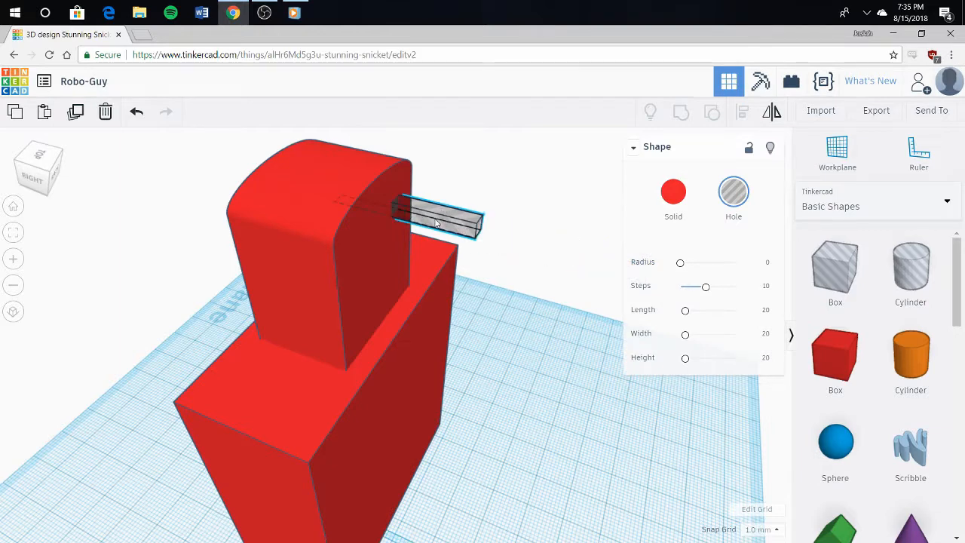
key(Right)
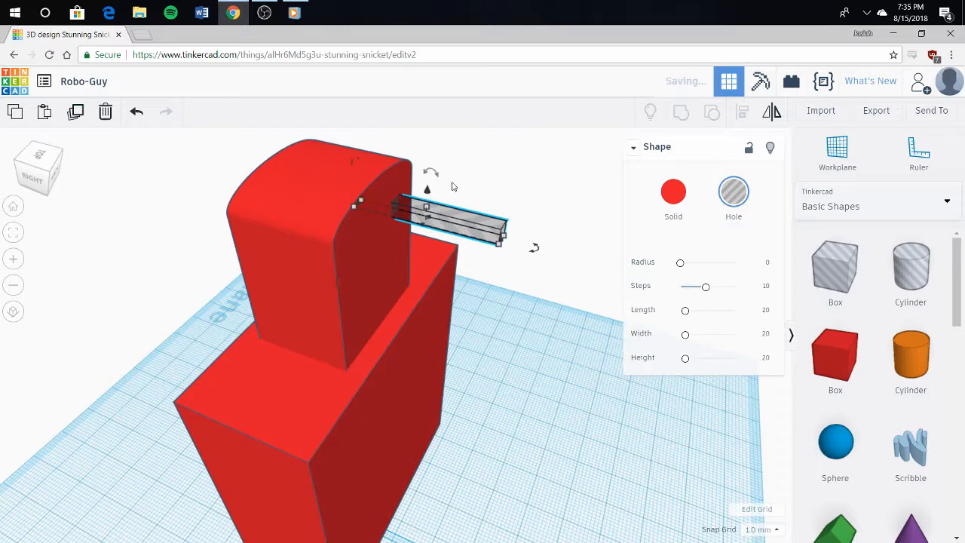
right_drag(475, 220, 523, 232)
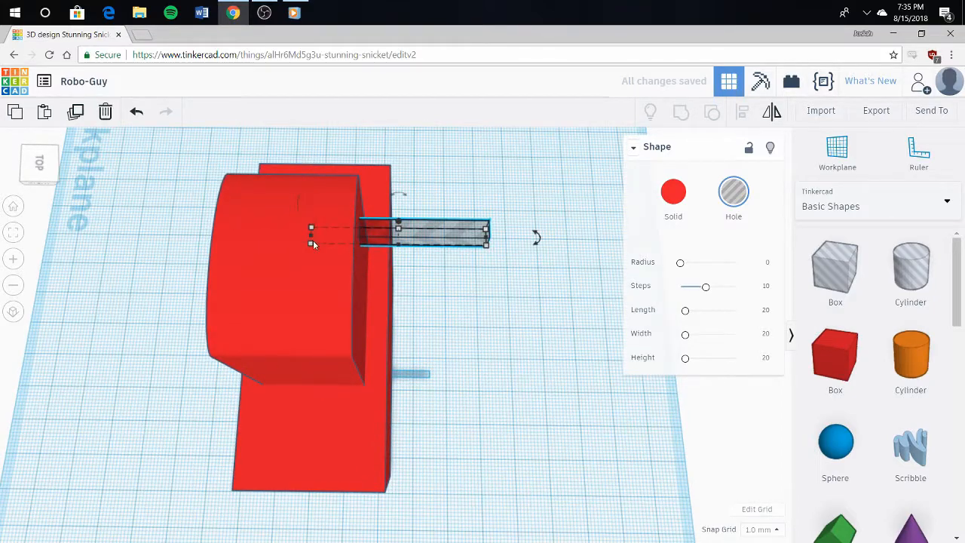
drag(425, 233, 436, 237)
right_drag(497, 204, 254, 134)
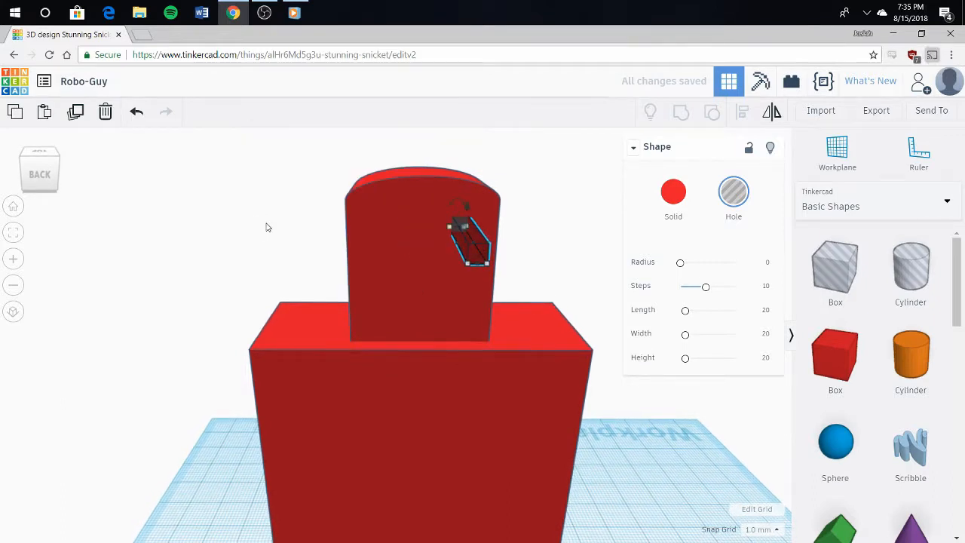
click(571, 236)
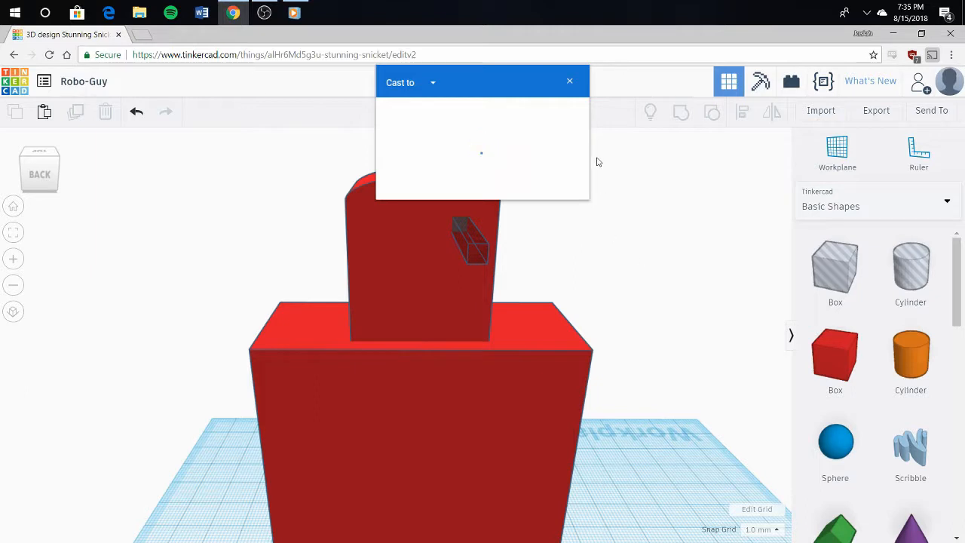
click(570, 83)
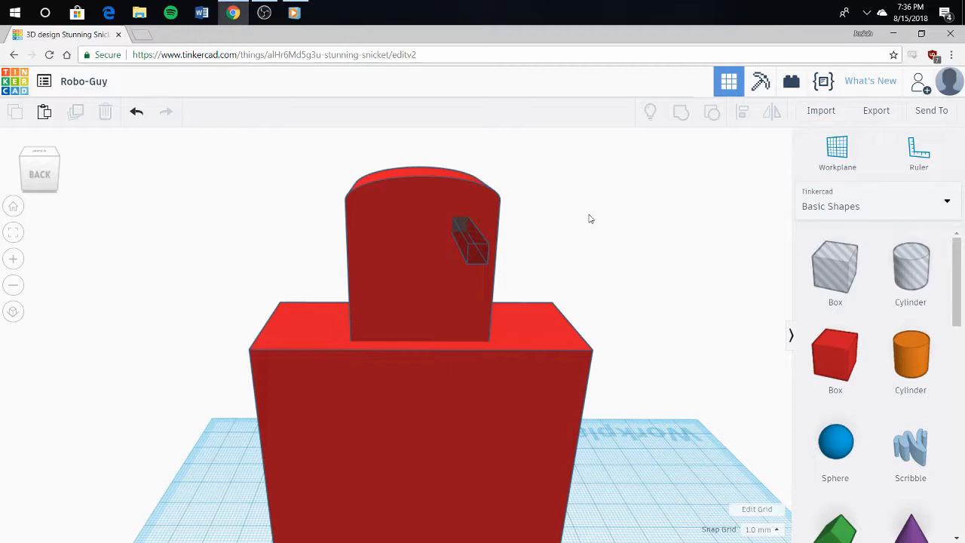
Step: Duplicate the box hole and place the copy on the other side of the head's back face as a second eye
right_drag(570, 278, 495, 241)
click(494, 242)
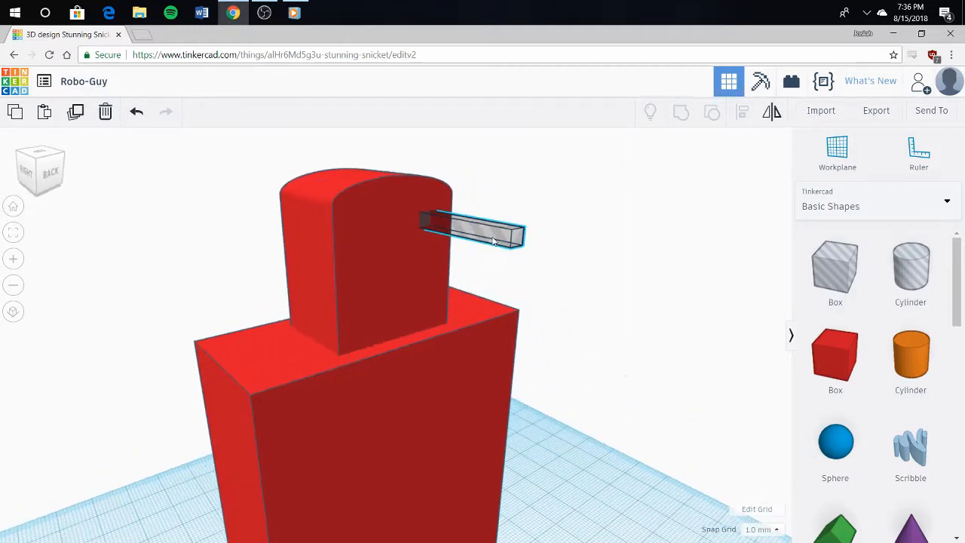
click(529, 256)
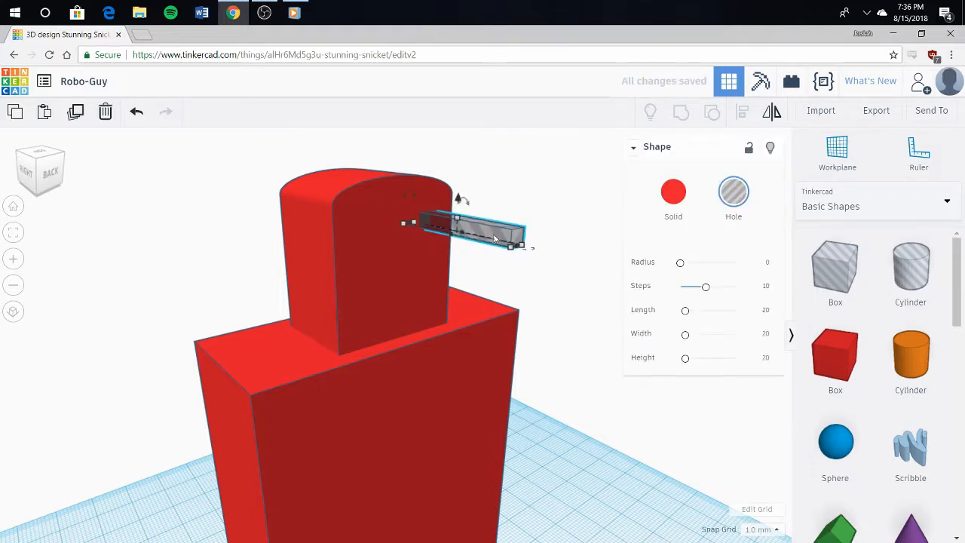
right_drag(524, 208, 472, 241)
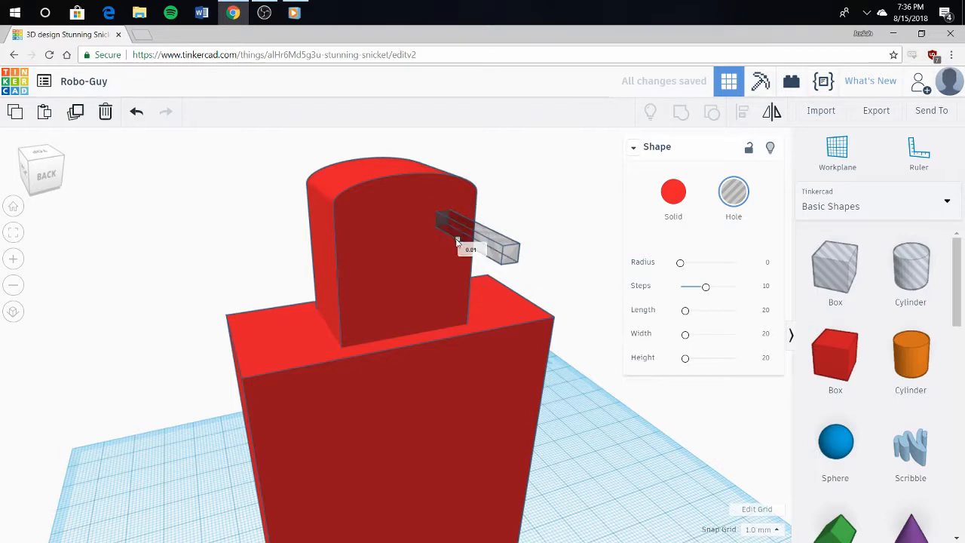
key(ctrl+z)
click(461, 250)
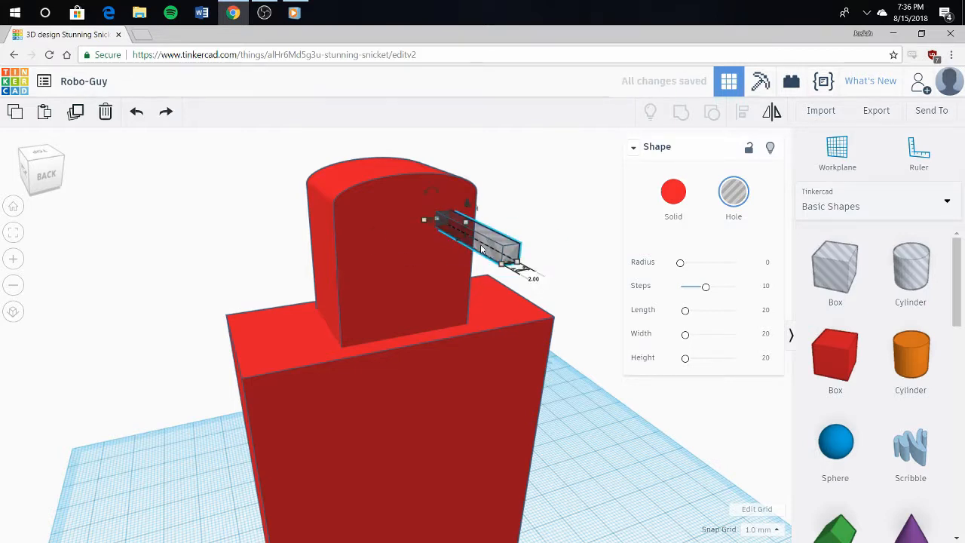
alt+drag(465, 248, 410, 268)
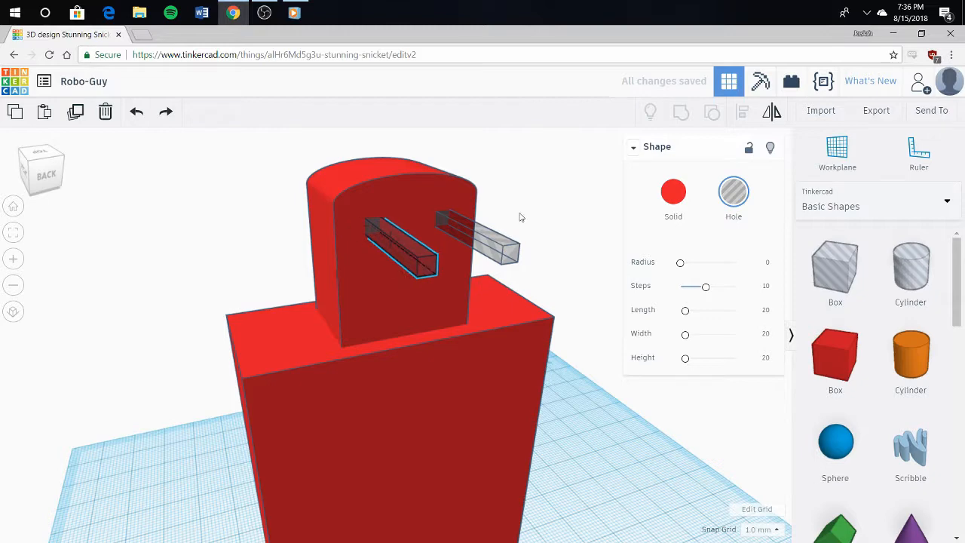
Step: Select both eye box holes and group them
right_drag(491, 203, 621, 239)
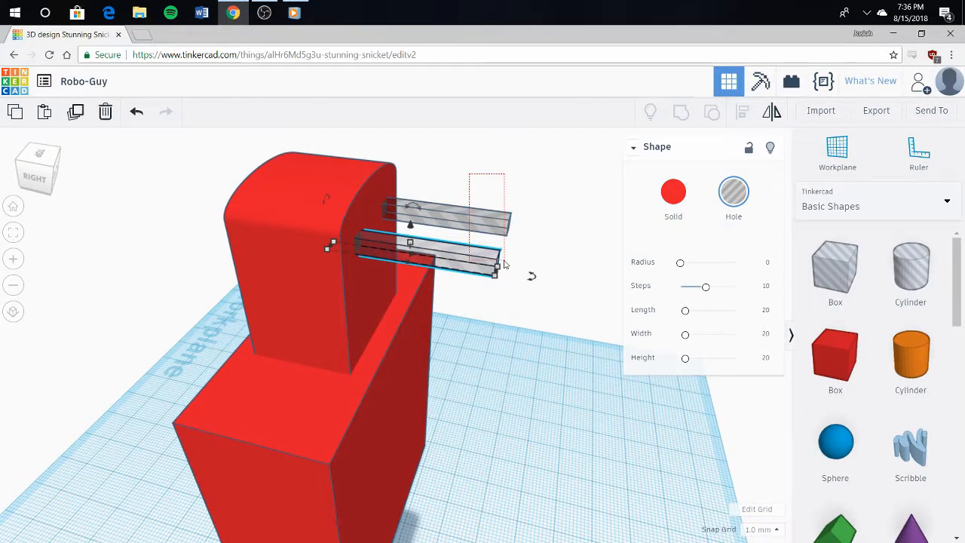
shift+click(468, 217)
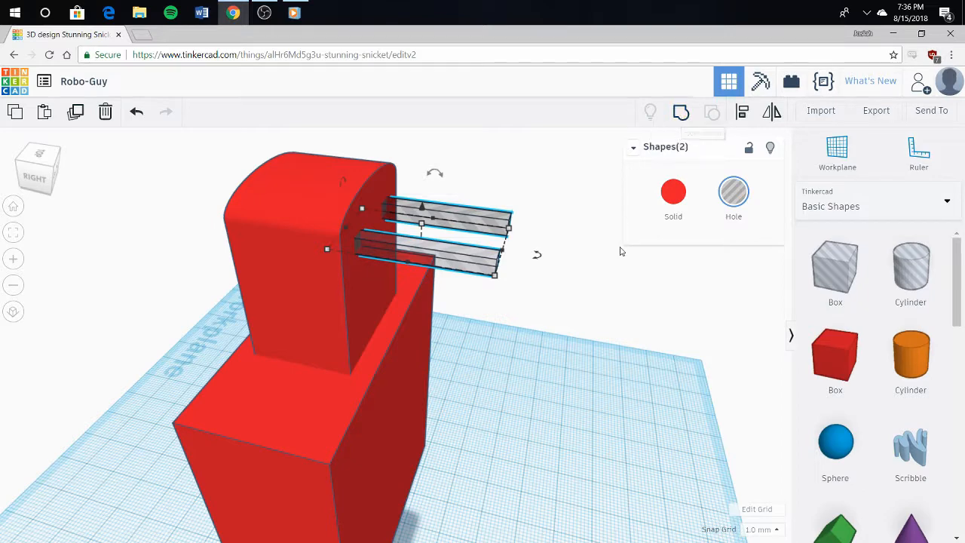
drag(526, 345, 480, 184)
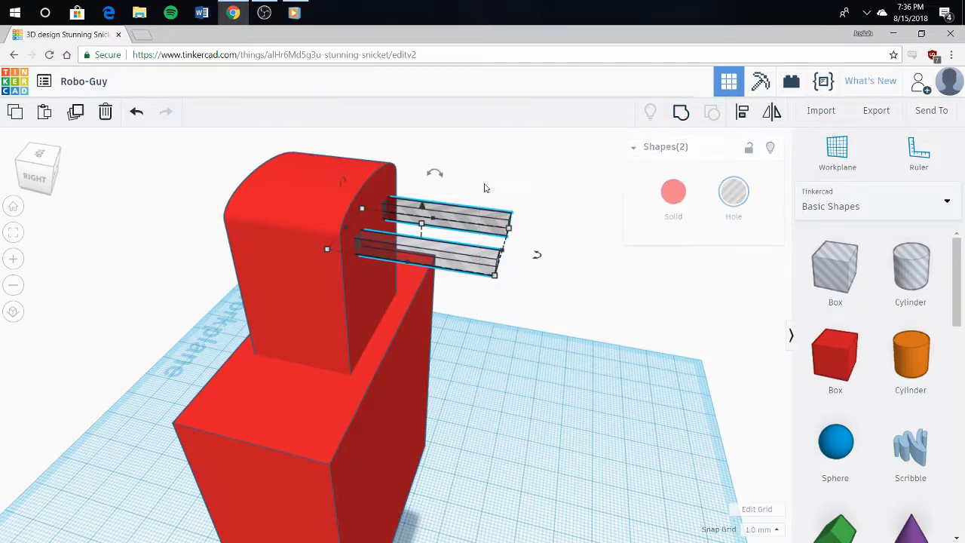
click(681, 112)
Step: Select the legs, torso, head and eye-hole group, and align them on a common center across the model's width
right_drag(553, 224, 386, 206)
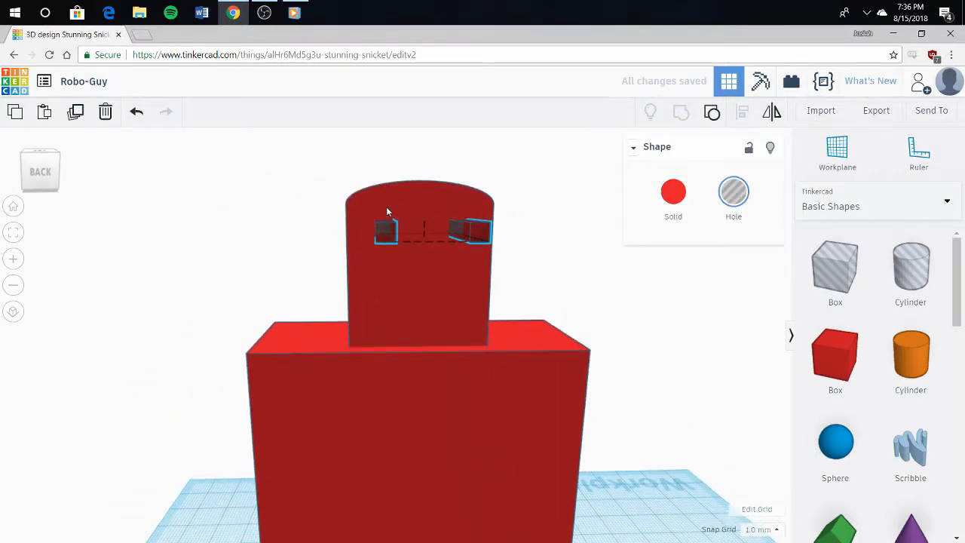
scroll(241, 240, down, 5)
drag(303, 201, 545, 484)
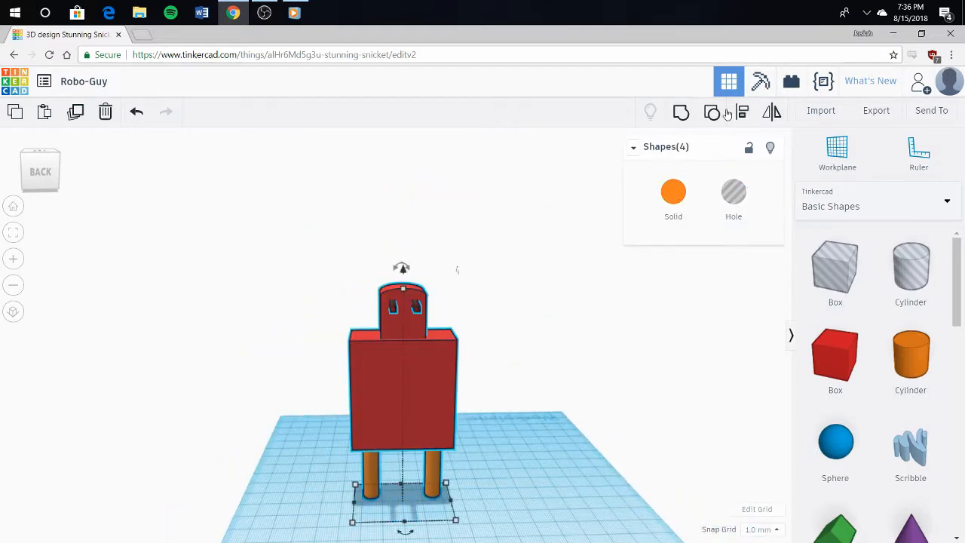
click(739, 114)
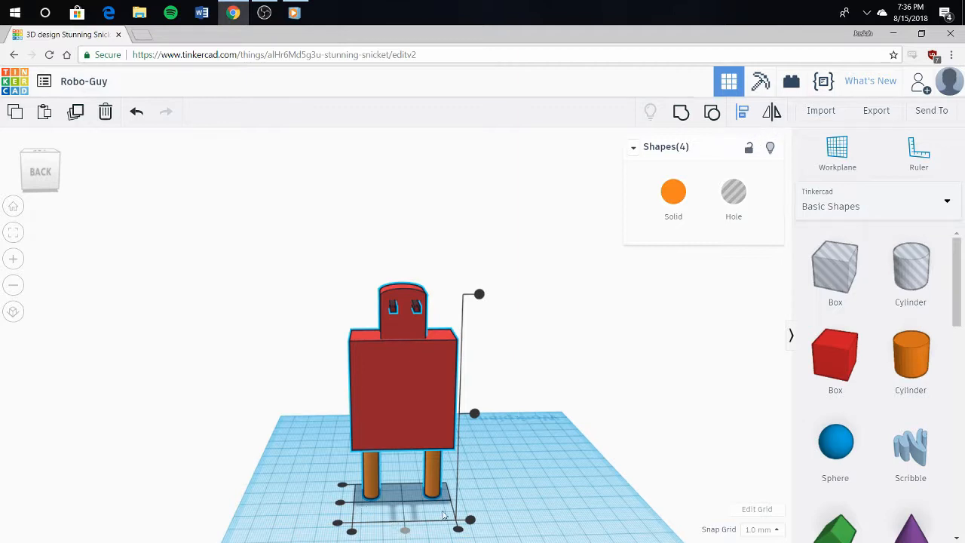
right_drag(412, 530, 535, 430)
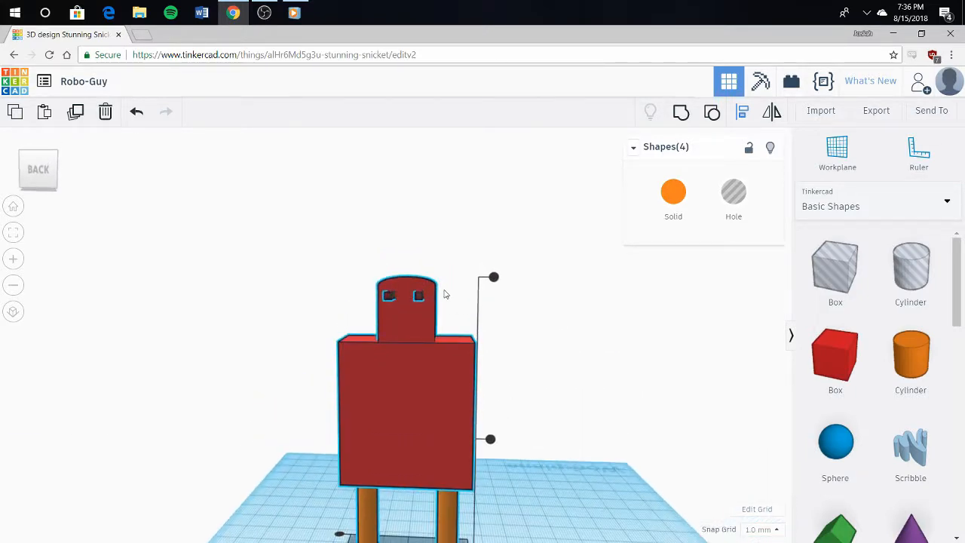
scroll(447, 294, up, 1)
scroll(448, 294, up, 2)
click(488, 279)
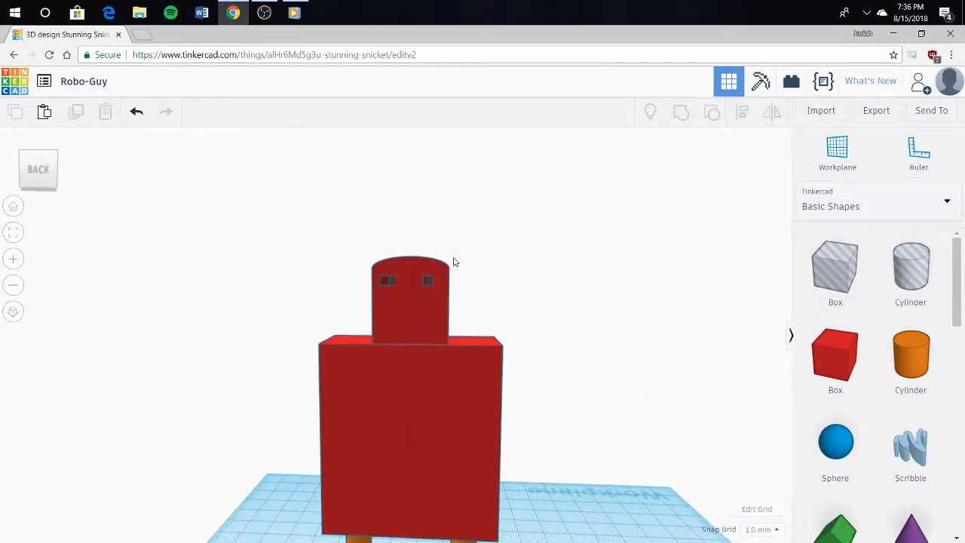
Step: Try placing a box hole beside the model and another on the head's back face, deleting each one
mouse_move(478, 269)
right_down()
mouse_move(510, 282)
mouse_move(510, 297)
mouse_move(476, 294)
mouse_move(459, 279)
mouse_move(462, 263)
mouse_move(562, 282)
mouse_move(709, 273)
mouse_move(717, 308)
mouse_move(623, 336)
mouse_move(496, 329)
mouse_move(469, 294)
mouse_move(461, 264)
mouse_move(483, 244)
mouse_move(493, 288)
mouse_move(488, 277)
right_up()
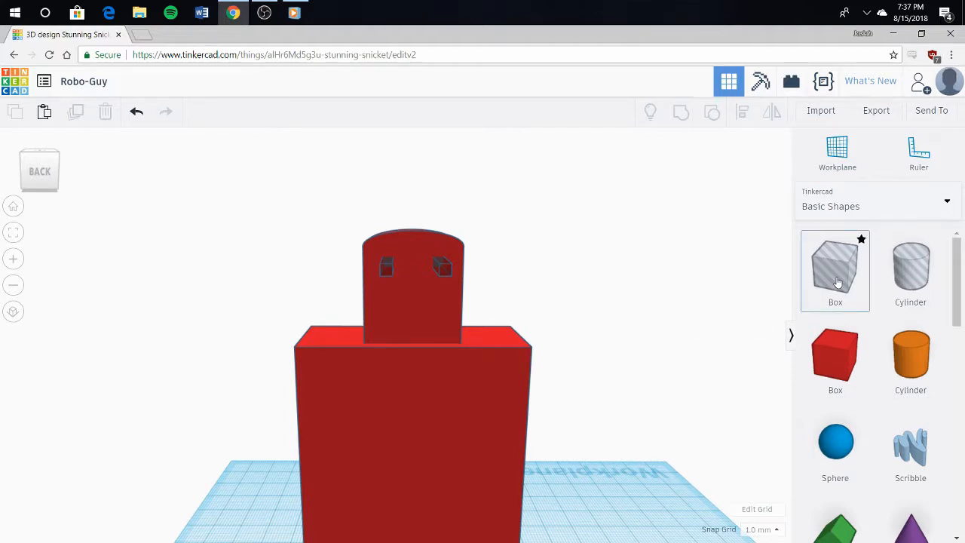
drag(700, 319, 610, 484)
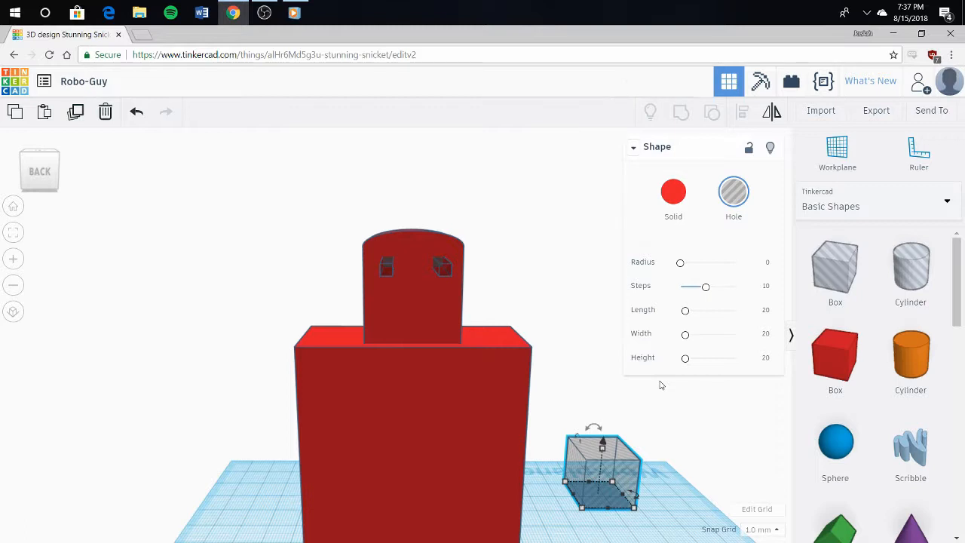
key(Delete)
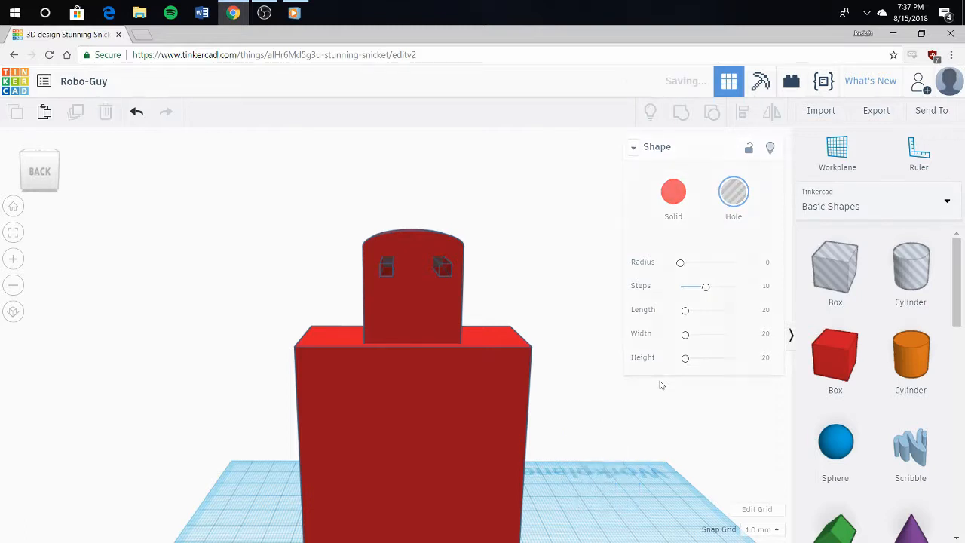
right_drag(633, 513, 484, 302)
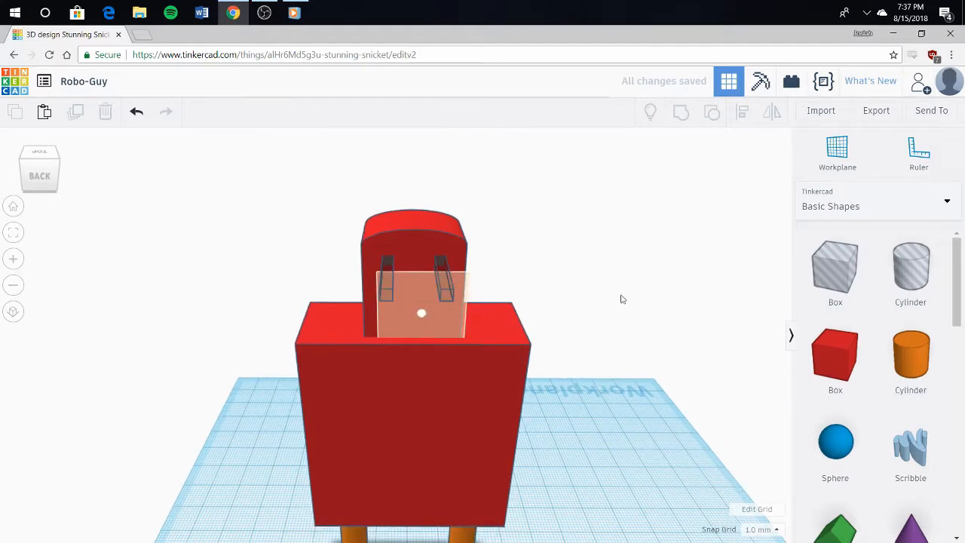
click(422, 312)
click(835, 267)
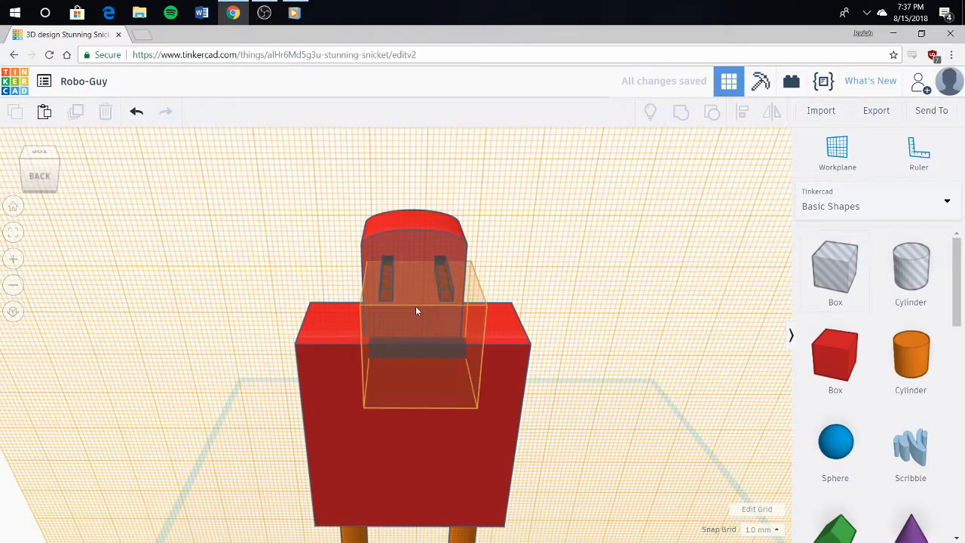
click(415, 306)
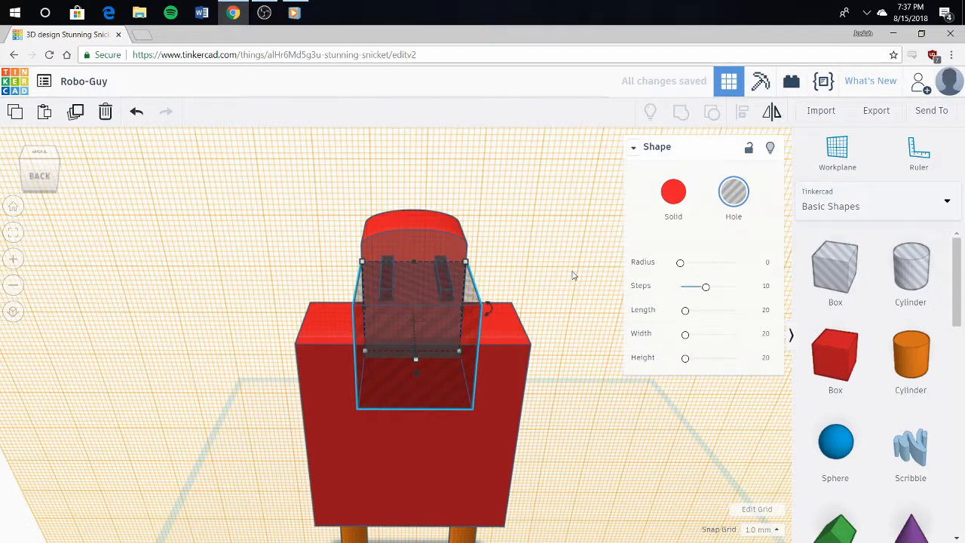
key(Delete)
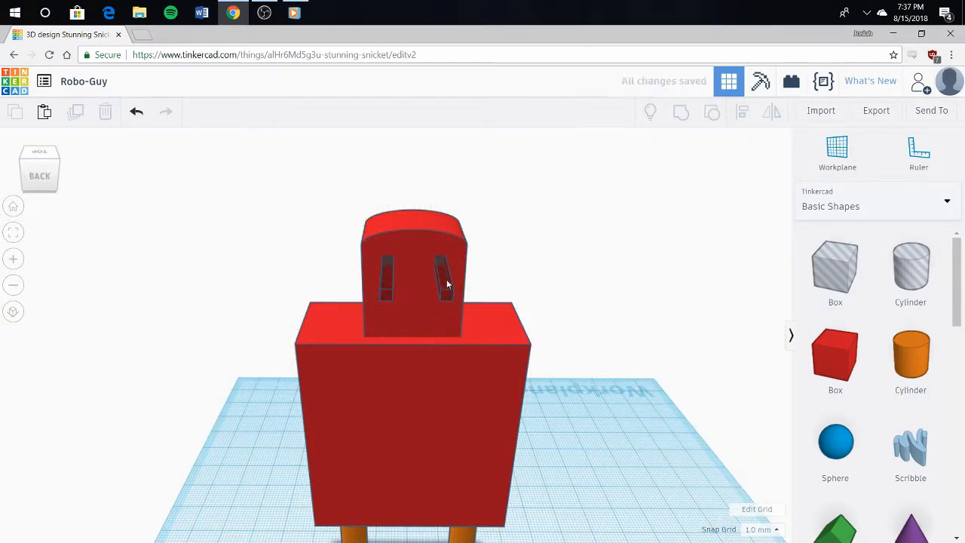
Step: Turn the grouped eye holes into solids and ungroup them into two separate bars
click(446, 279)
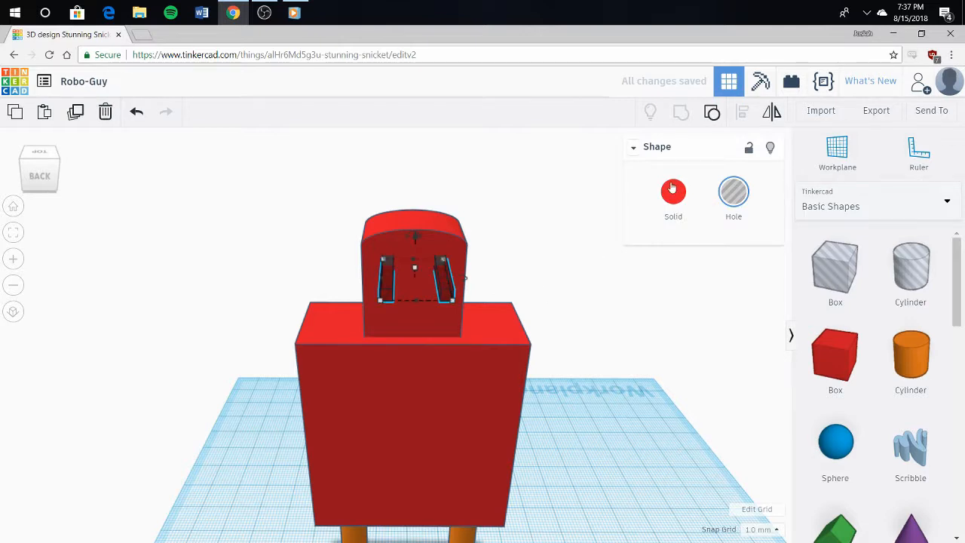
click(712, 113)
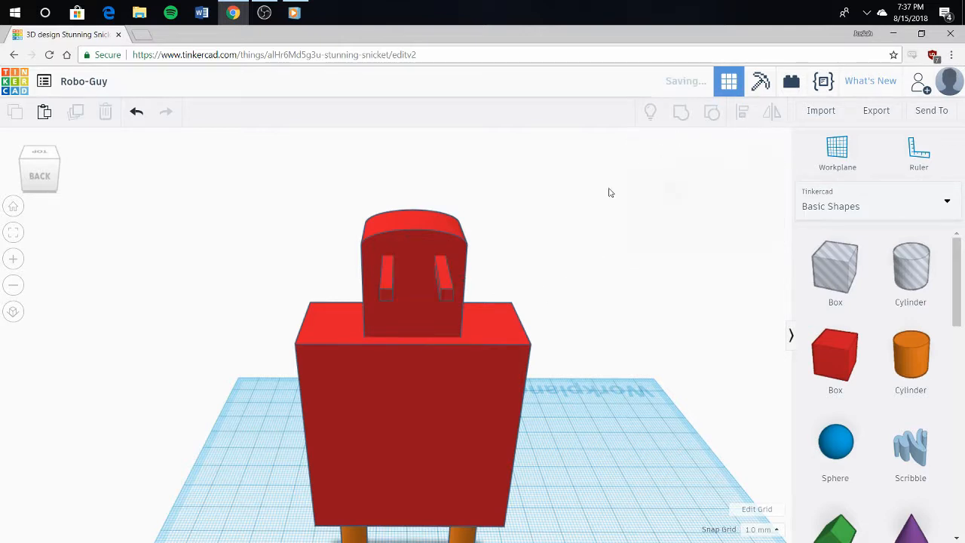
Step: Try moving one eye bar farther out from the head's back face, and undo the move
click(447, 284)
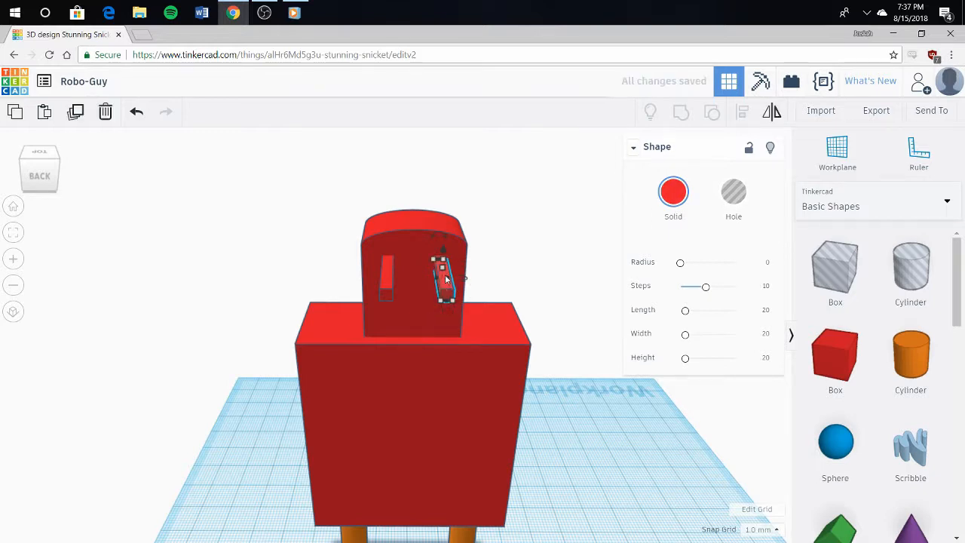
mouse_move(443, 292)
mouse_down()
mouse_move(443, 310)
mouse_move(451, 298)
mouse_up()
right_drag(503, 278, 680, 265)
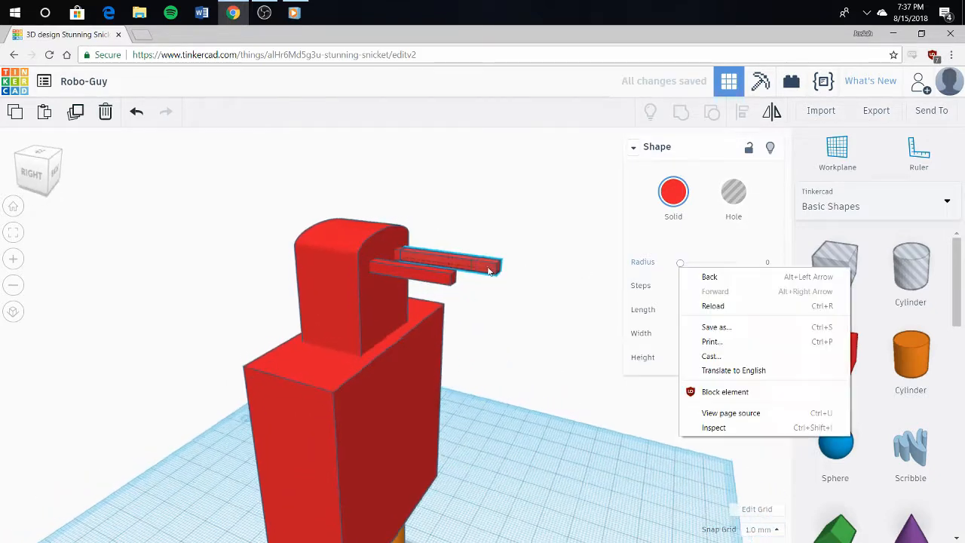
click(516, 233)
click(520, 230)
key(ctrl+z)
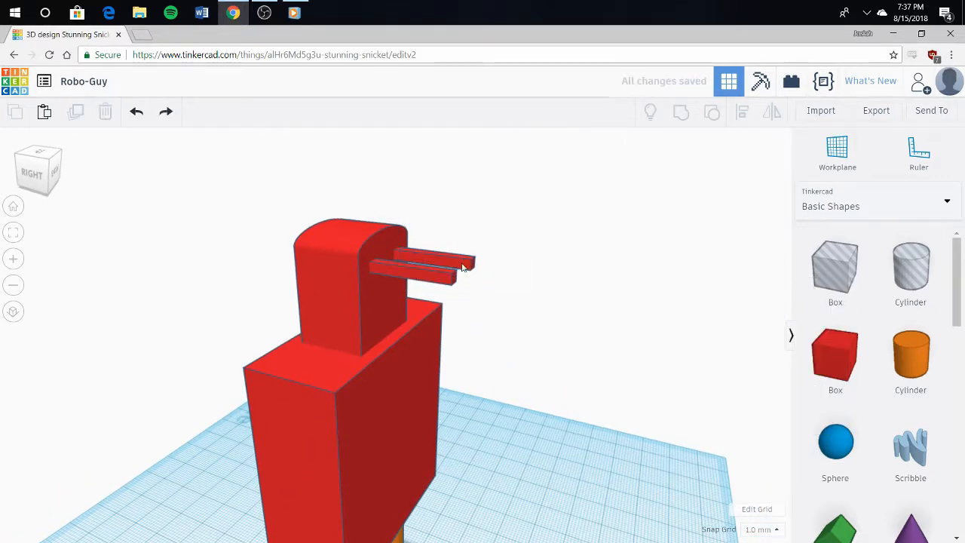
Step: Duplicate one of the solid eye bars and place the copy lower on the head's back face
click(463, 268)
alt+shift+drag(462, 262, 468, 288)
mouse_move(402, 283)
alt+shift+mouse_down()
mouse_move(392, 289)
mouse_move(399, 279)
alt+shift+mouse_up()
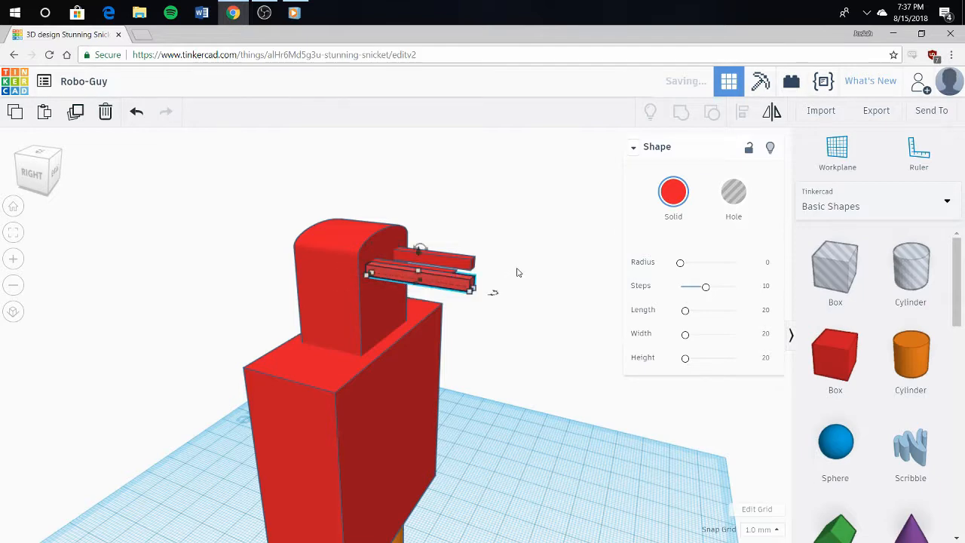
Step: Try repositioning the duplicated solid bar at the head's back face, undoing the first move
right_drag(515, 271, 530, 263)
drag(440, 276, 472, 282)
key(ctrl+z)
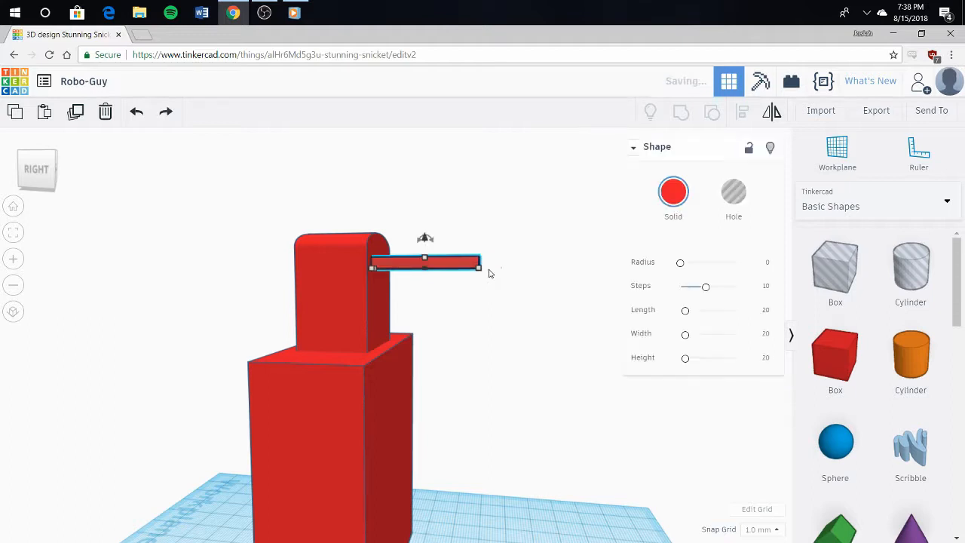
shift+drag(406, 263, 406, 281)
Step: Select the two solid eye bars together and change them into holes
drag(420, 221, 462, 292)
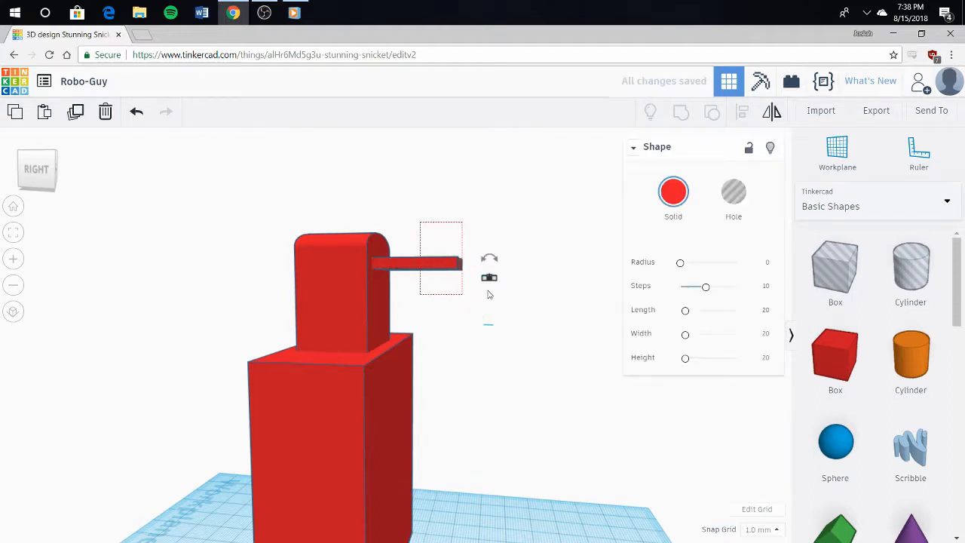
right_drag(533, 348, 512, 375)
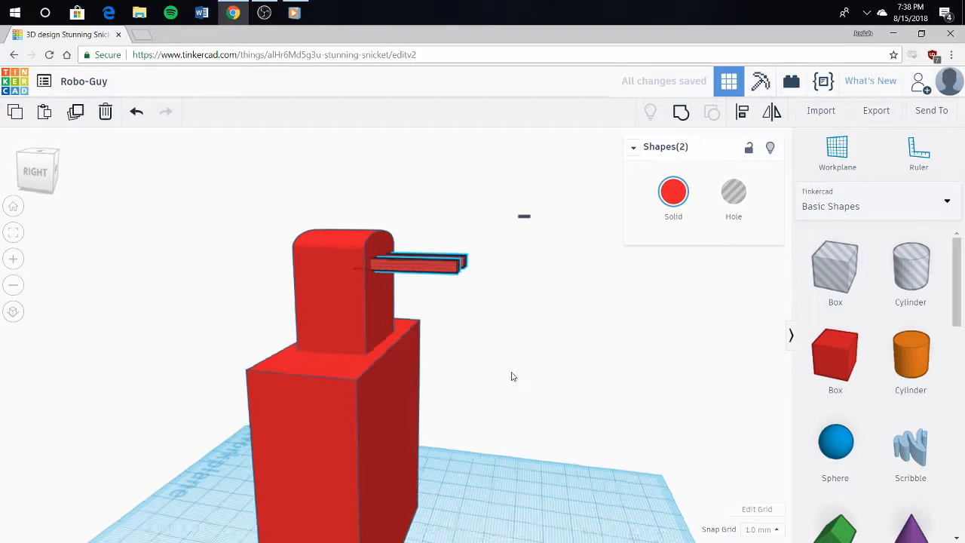
click(733, 205)
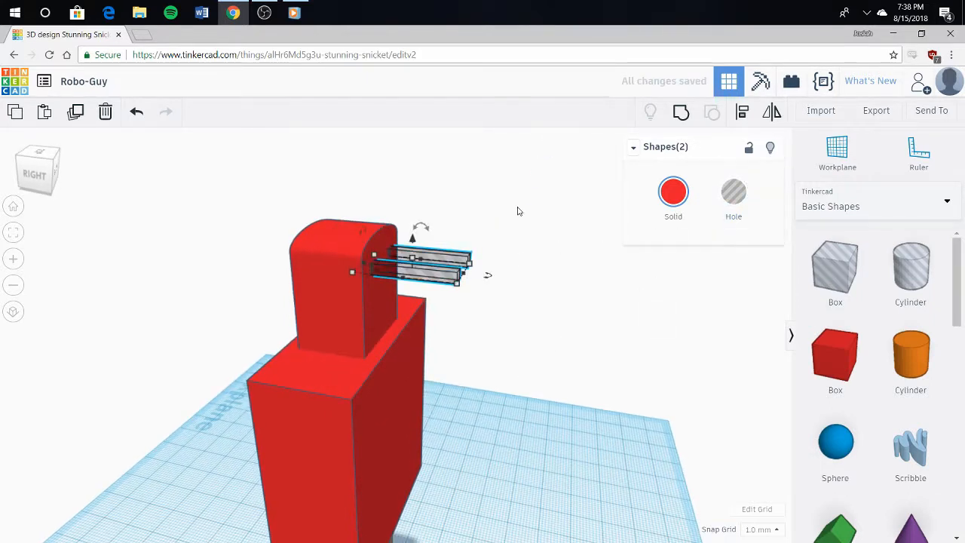
right_drag(517, 207, 513, 203)
Step: Delete the small leftover solid shape floating beyond the ends of the eye holes
click(466, 246)
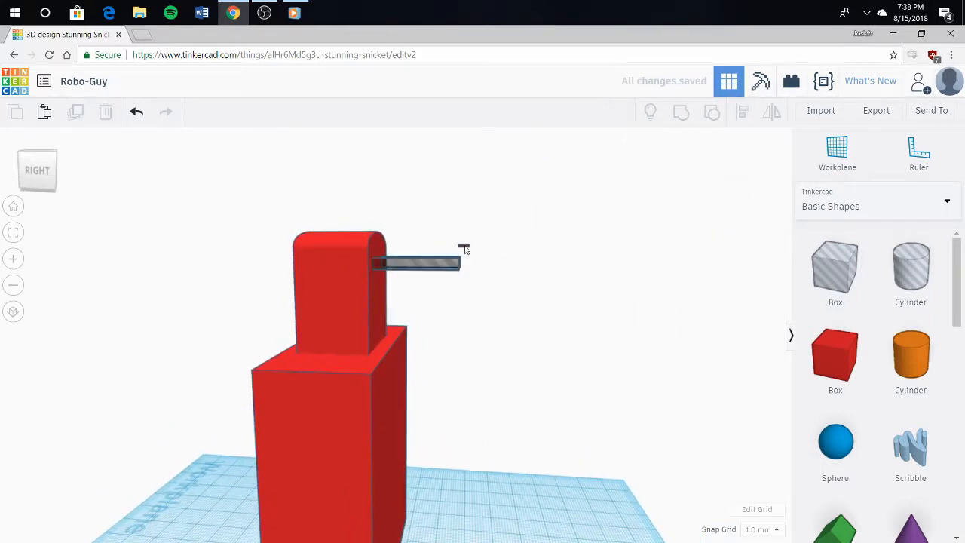
right_drag(492, 247, 500, 223)
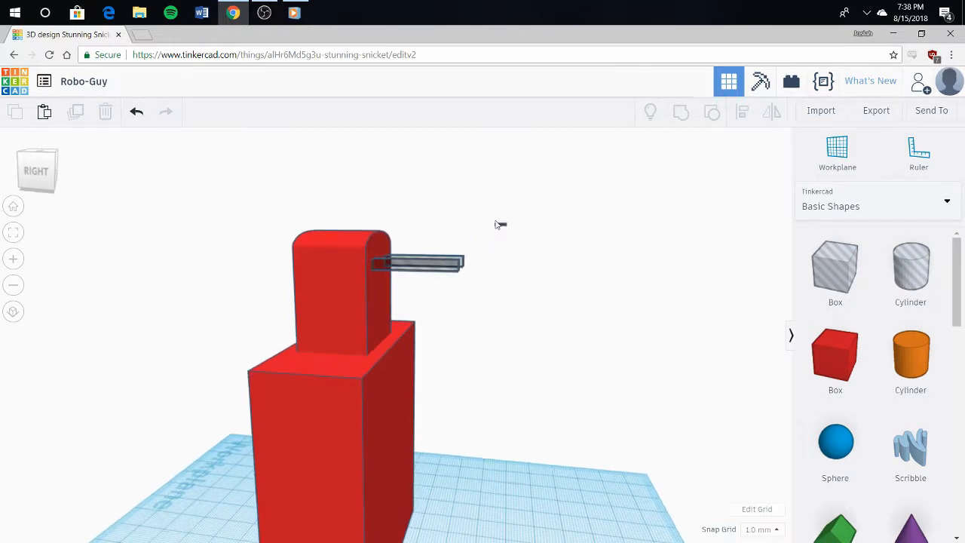
click(526, 244)
key(Delete)
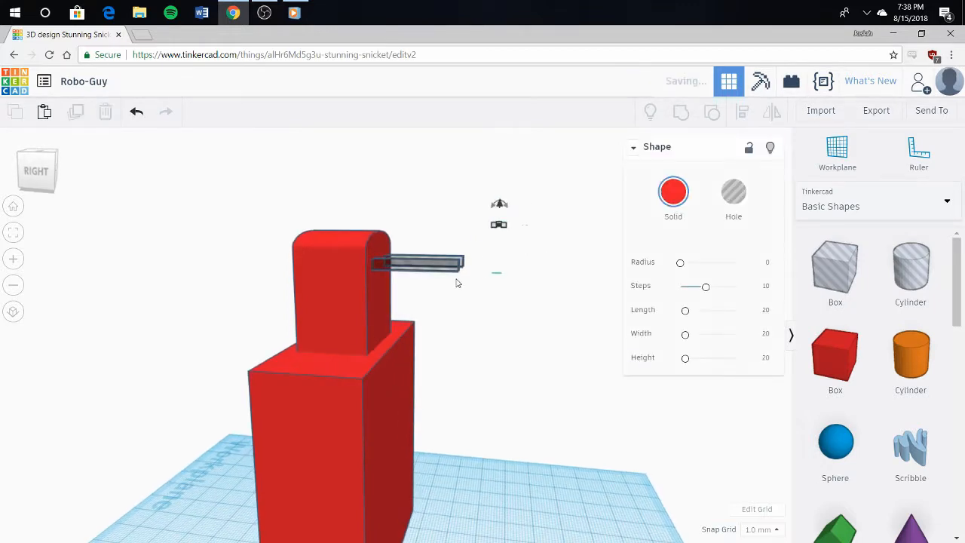
Step: Duplicate one eye hole, place the copy lower on the head's back face, and widen it into a mouth
click(435, 268)
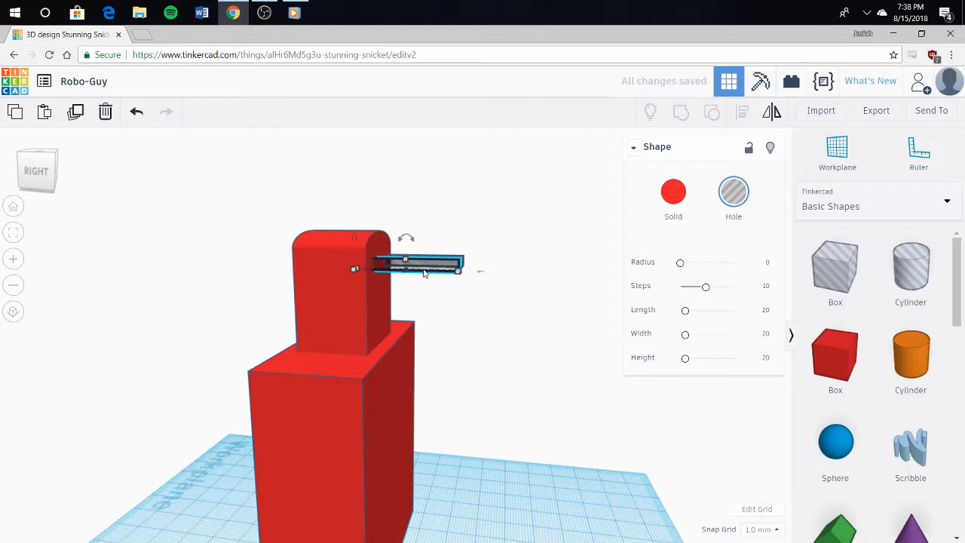
drag(418, 273, 419, 279)
right_drag(453, 310, 482, 303)
drag(413, 249, 402, 323)
right_drag(409, 275, 339, 297)
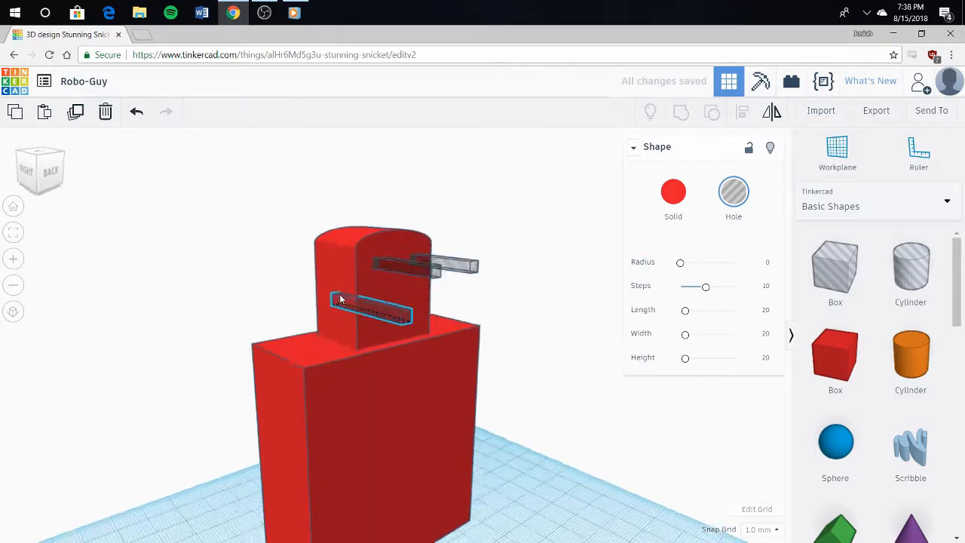
drag(366, 320, 414, 314)
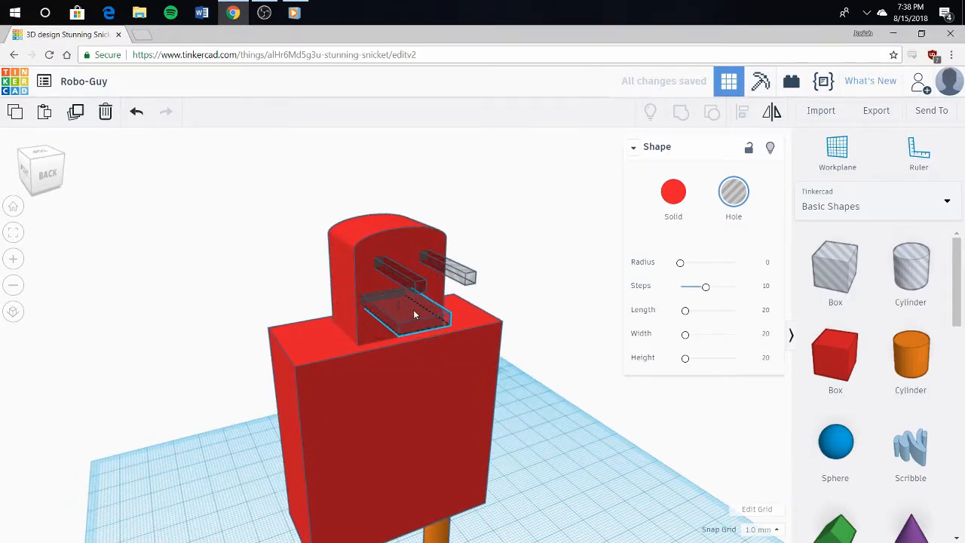
Step: Try centring all six shapes of the model across its width with Align
click(555, 309)
right_drag(517, 284, 462, 272)
scroll(295, 259, down, 5)
drag(278, 242, 491, 434)
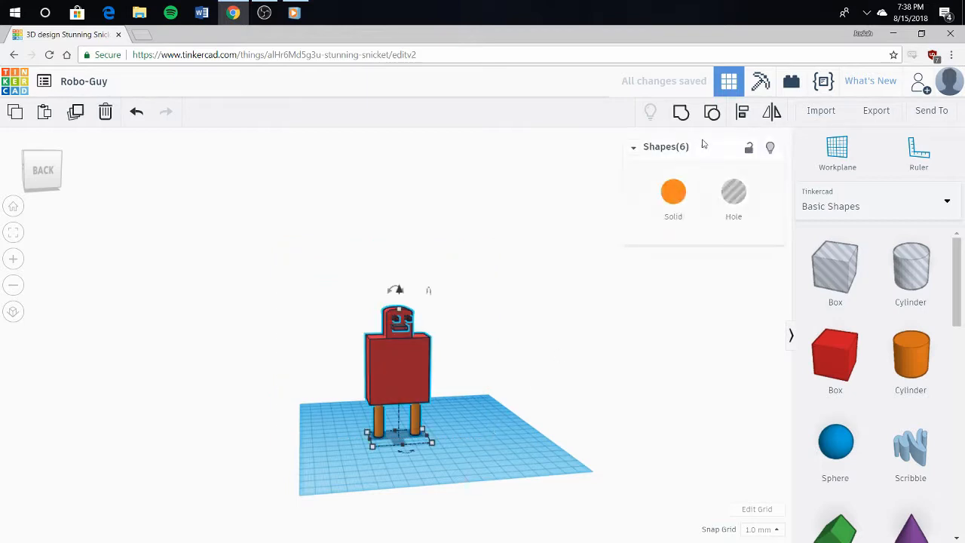
click(743, 118)
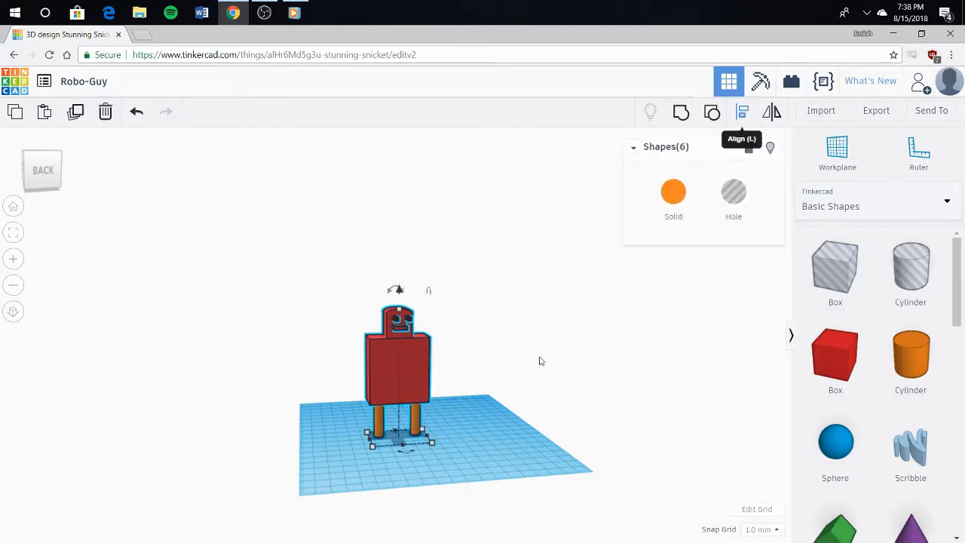
click(406, 452)
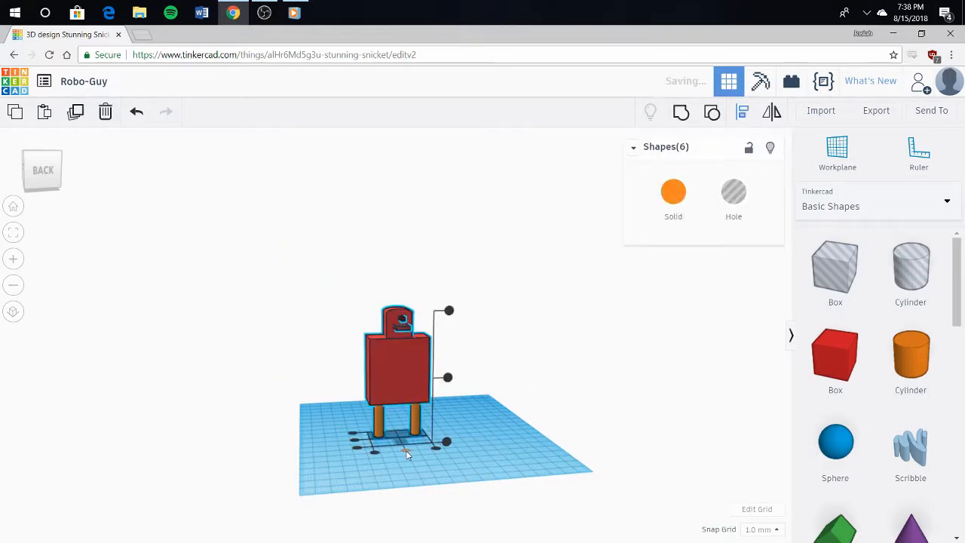
Step: Check the eye holes on the head's back face and undo the last alignment
right_drag(436, 276, 418, 297)
scroll(448, 256, up, 5)
right_drag(448, 257, 533, 283)
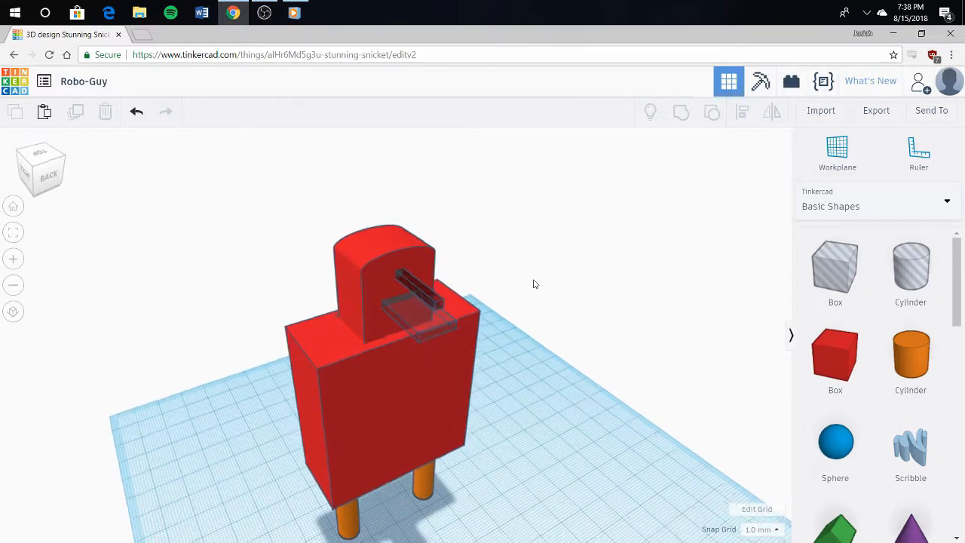
click(422, 292)
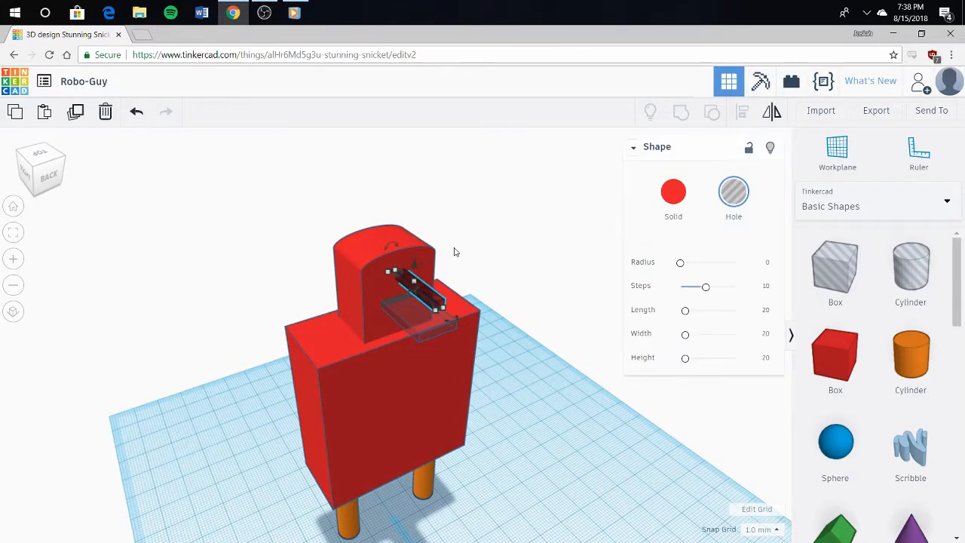
right_drag(499, 240, 528, 233)
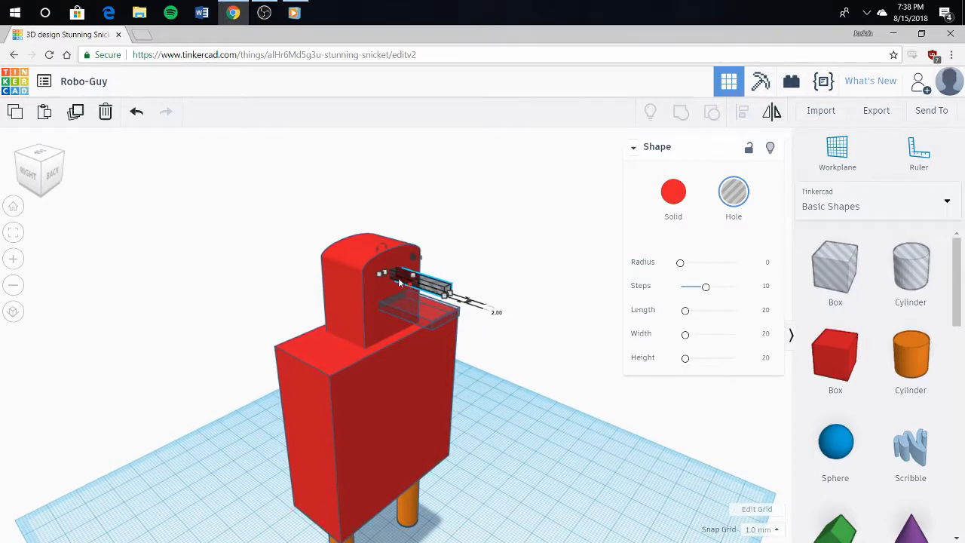
key(ctrl+z)
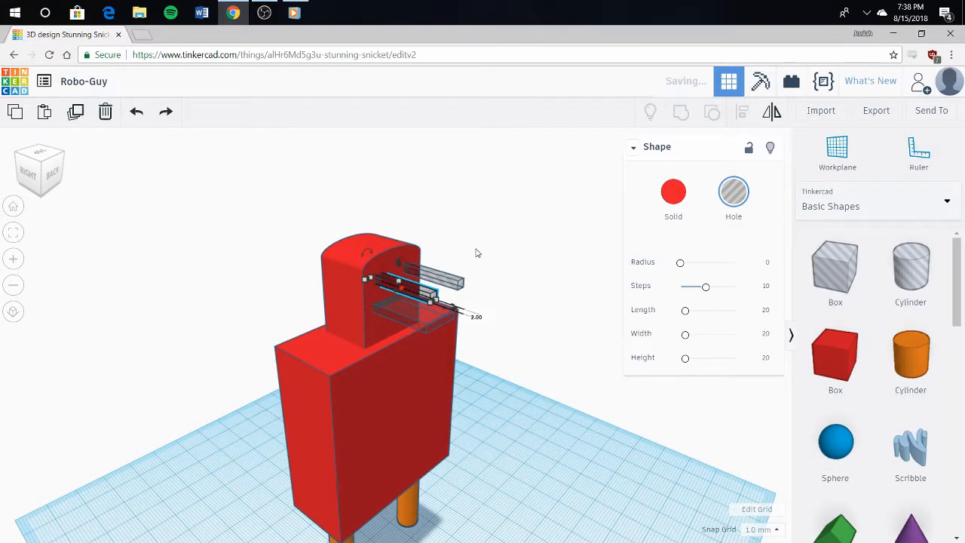
Step: Group the two eye holes on the head's back face, leaving the mouth hole separate
click(502, 225)
right_drag(436, 215, 623, 219)
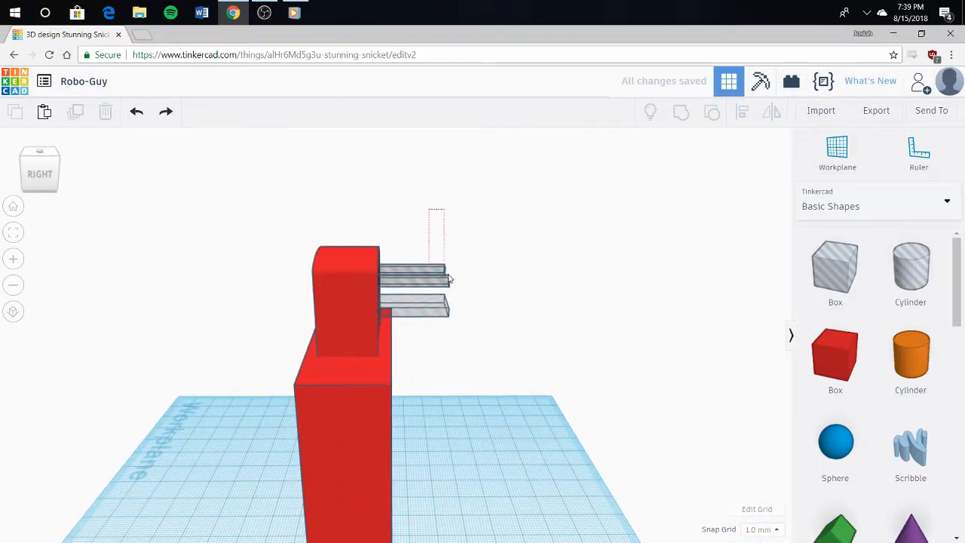
drag(453, 287, 454, 286)
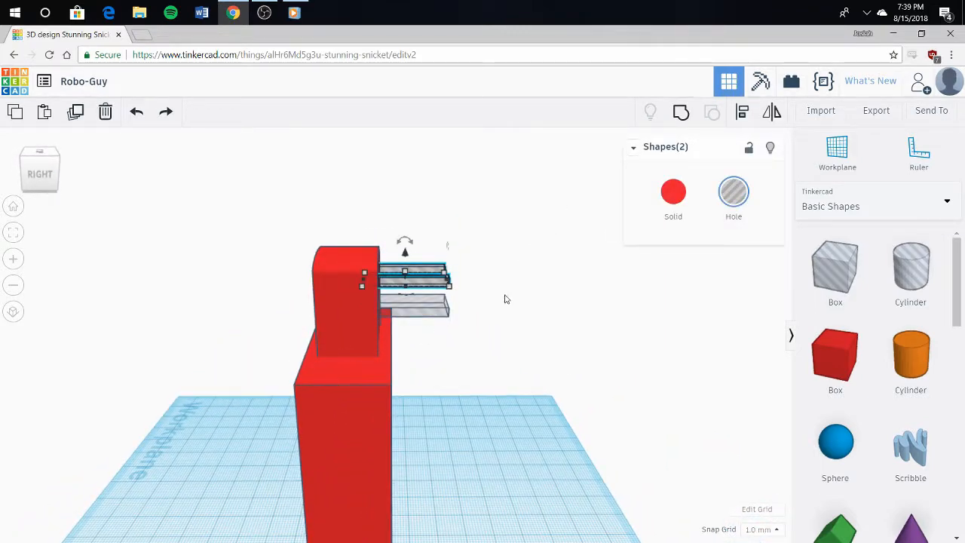
click(497, 319)
right_drag(495, 319, 474, 302)
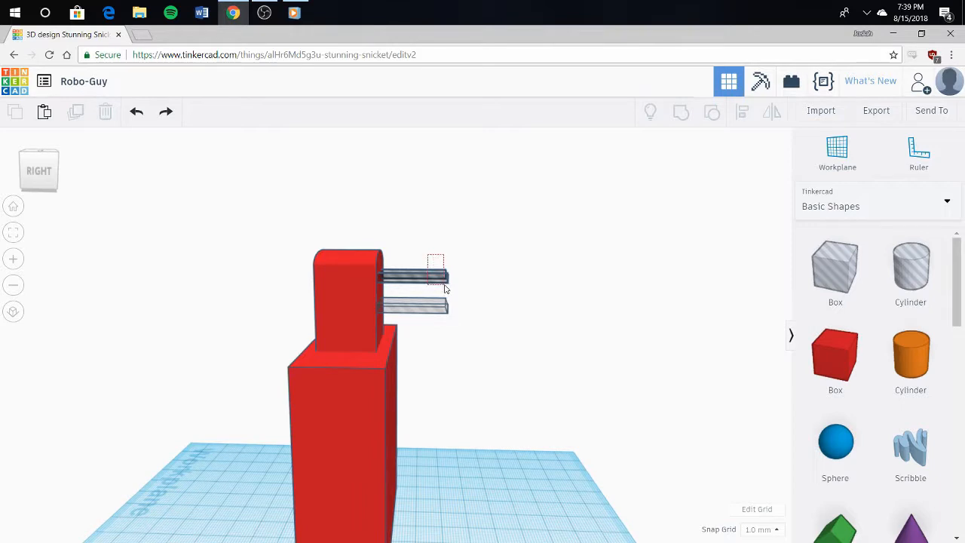
drag(445, 288, 452, 286)
click(681, 113)
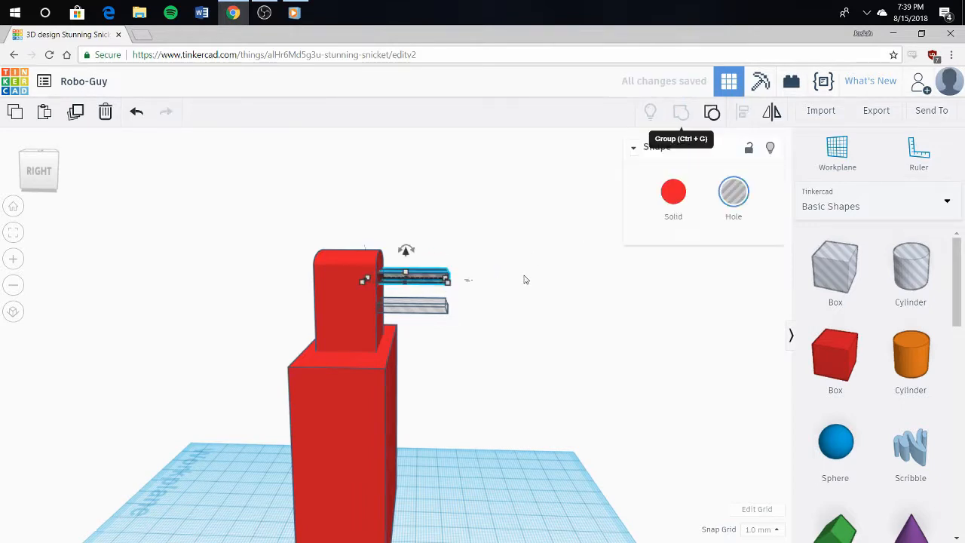
Step: Select the whole model and centre the eye group, mouth hole, head, body and legs across the width with Align
right_drag(517, 276, 311, 263)
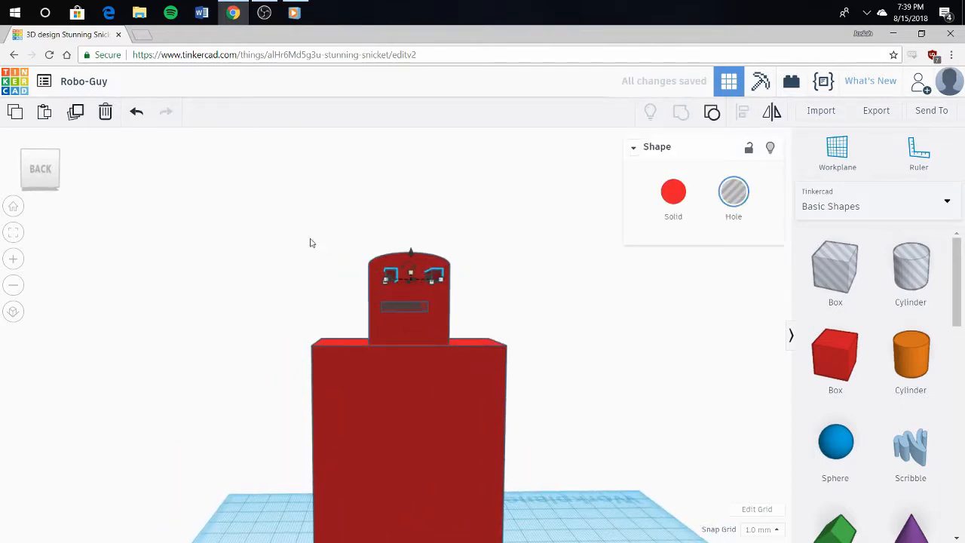
right_drag(284, 202, 277, 219)
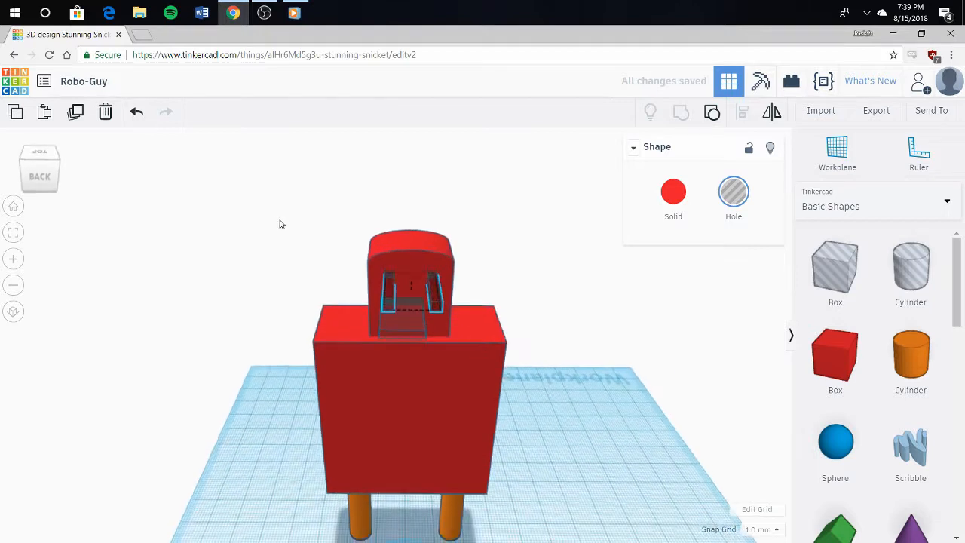
drag(339, 301, 435, 382)
drag(621, 533, 555, 526)
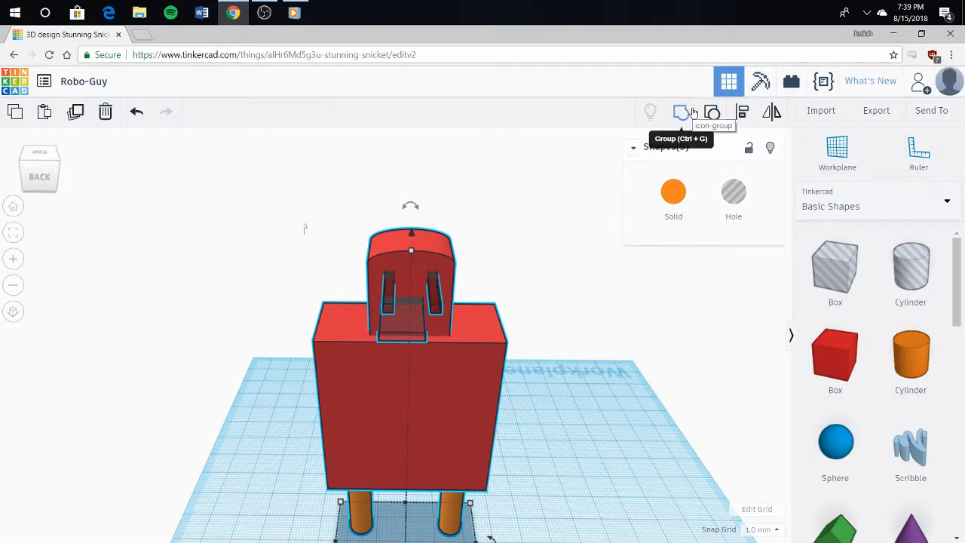
click(739, 128)
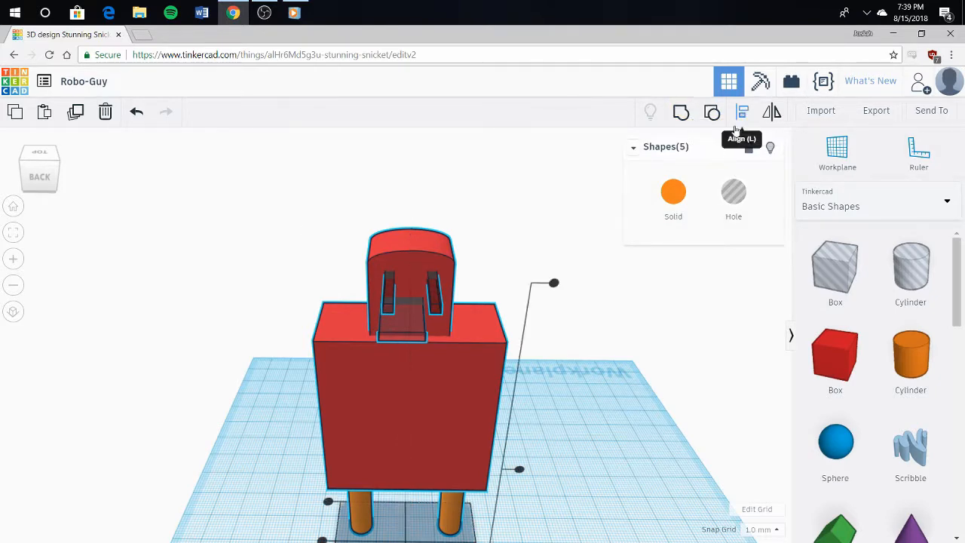
scroll(525, 380, down, 3)
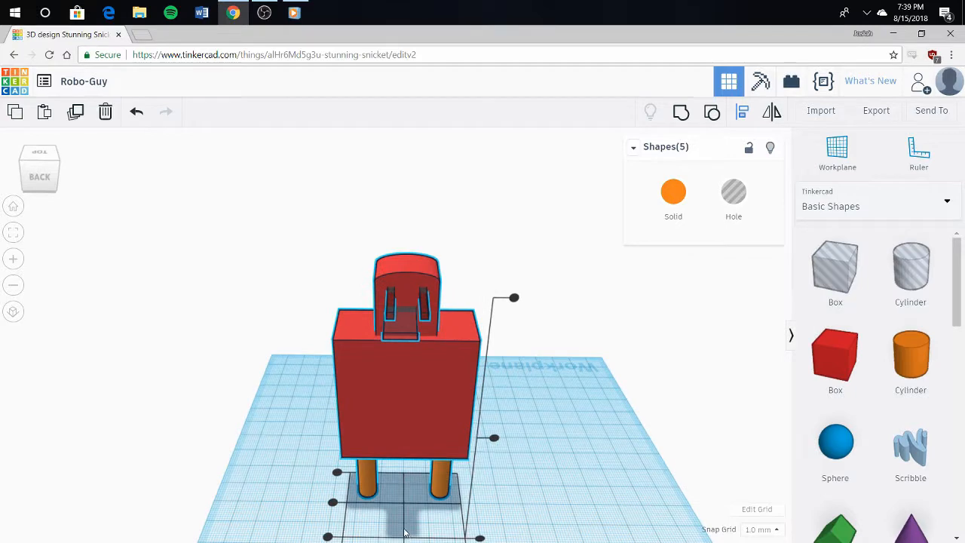
middle_drag(516, 503, 531, 430)
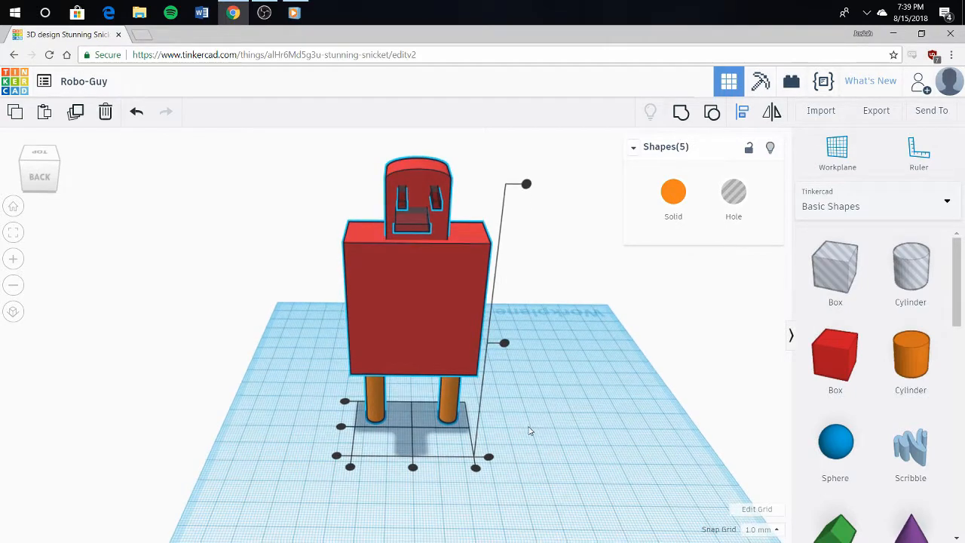
click(412, 468)
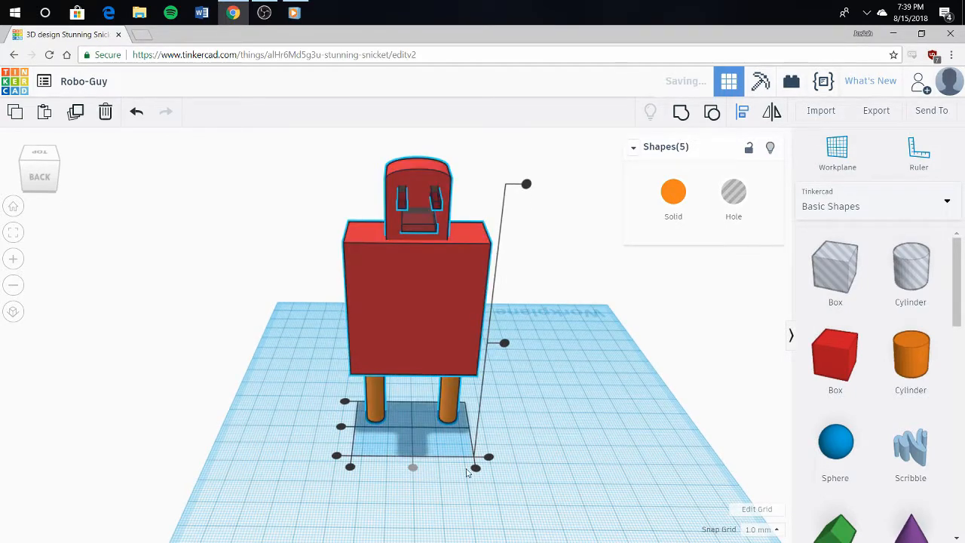
click(597, 386)
Step: Group the head with the eye and mouth holes to cut the face into it
right_drag(672, 259, 519, 287)
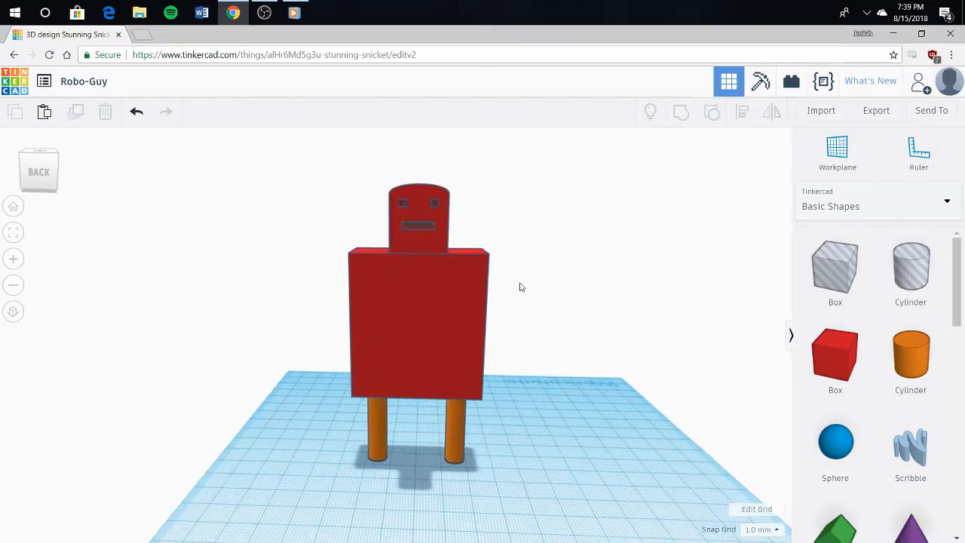
right_drag(482, 238, 472, 228)
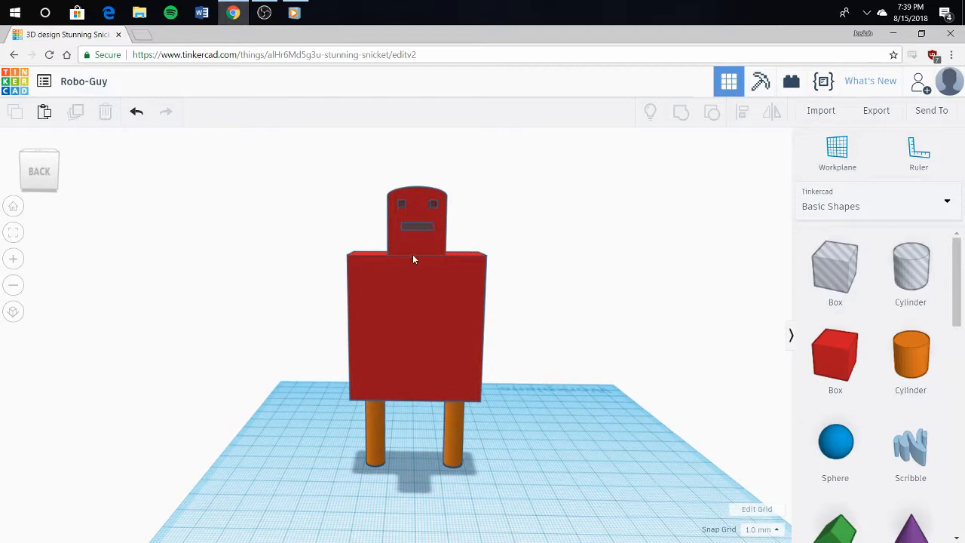
scroll(437, 198, up, 3)
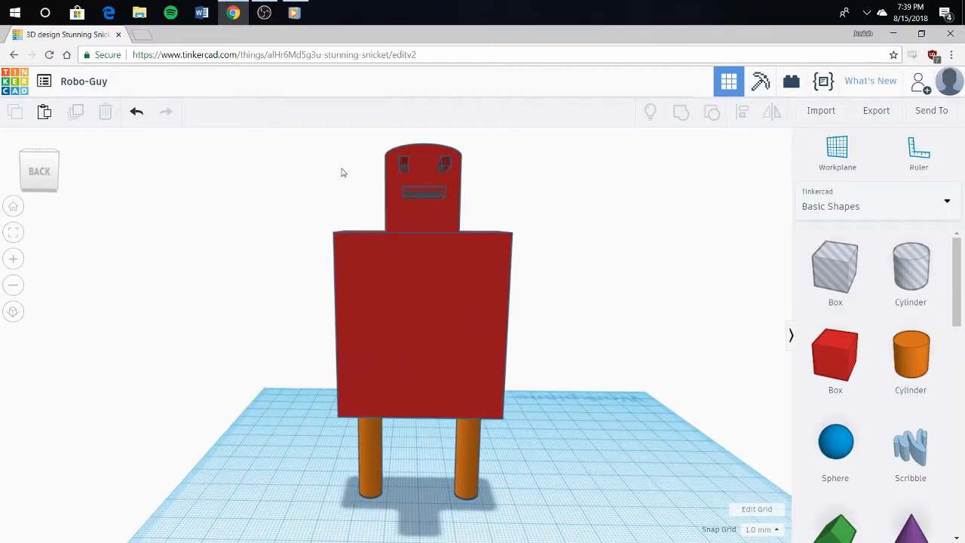
middle_drag(324, 209, 317, 221)
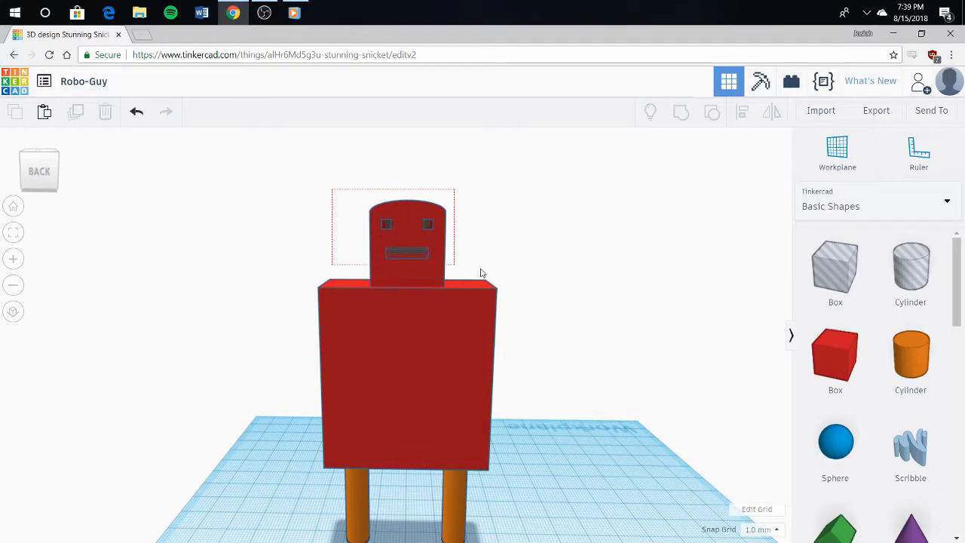
drag(332, 188, 481, 269)
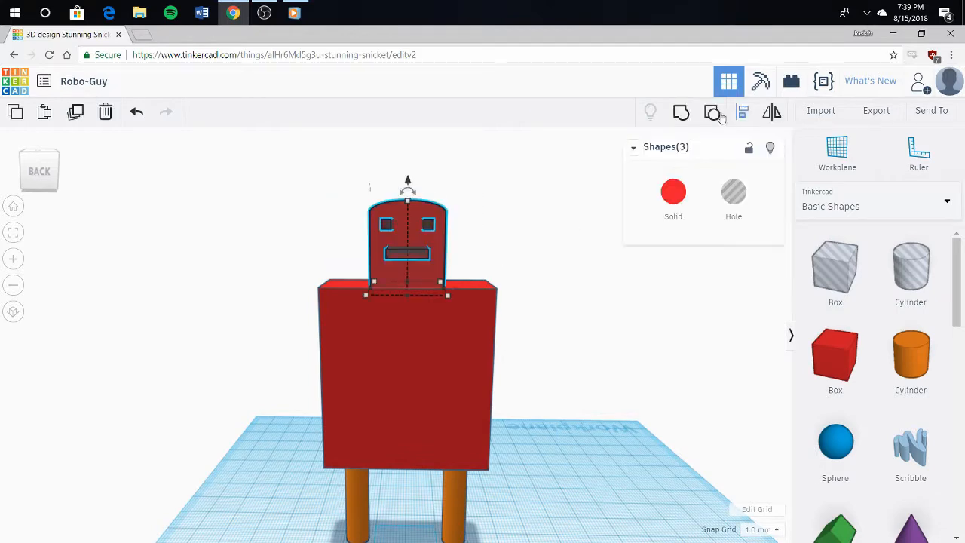
click(681, 113)
scroll(490, 216, up, 4)
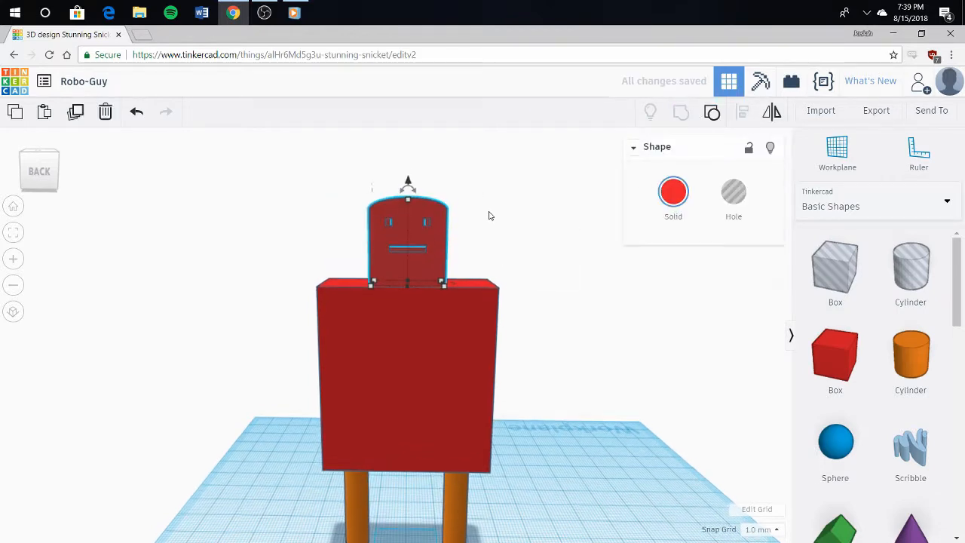
click(604, 301)
mouse_move(582, 250)
right_down()
mouse_move(598, 276)
mouse_move(579, 252)
mouse_move(535, 269)
mouse_move(443, 279)
mouse_move(394, 261)
mouse_move(401, 244)
mouse_move(517, 226)
mouse_move(620, 241)
mouse_move(685, 289)
mouse_move(689, 222)
mouse_move(657, 209)
mouse_move(600, 222)
mouse_move(578, 247)
mouse_move(566, 297)
mouse_move(580, 285)
mouse_move(595, 234)
mouse_move(592, 250)
right_up()
right_drag(611, 401, 452, 355)
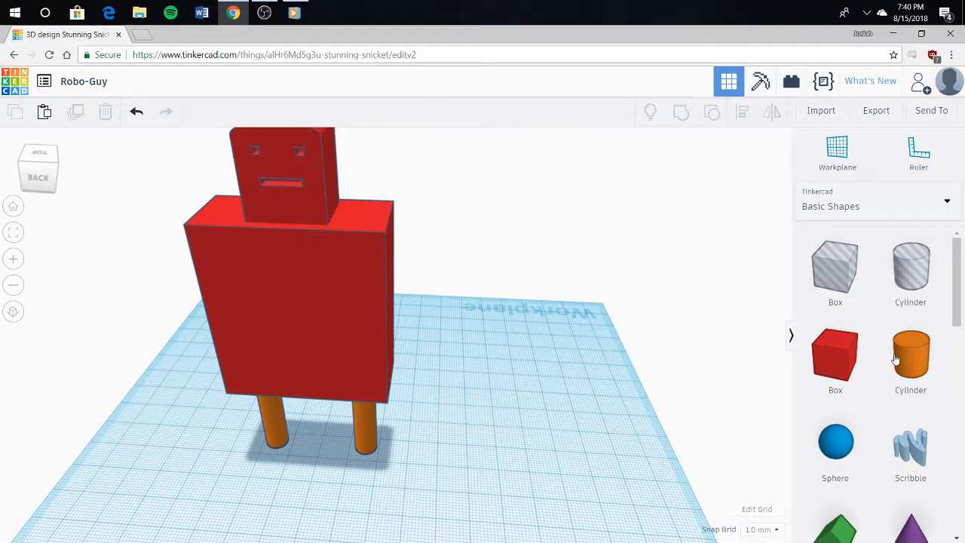
Step: Add a cylinder on the workplane beside the robot and set its base to 4 by 4 mm
drag(709, 434, 481, 425)
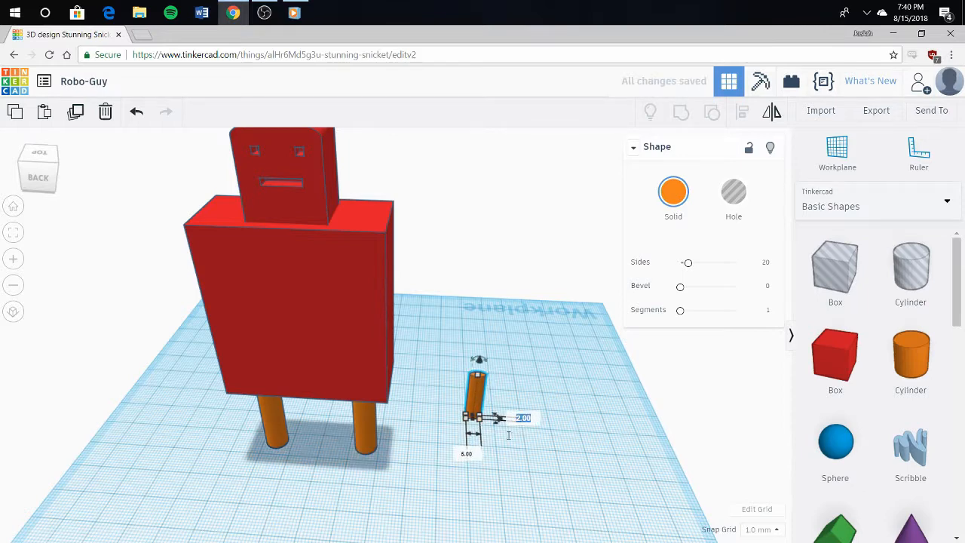
click(469, 455)
key(Return)
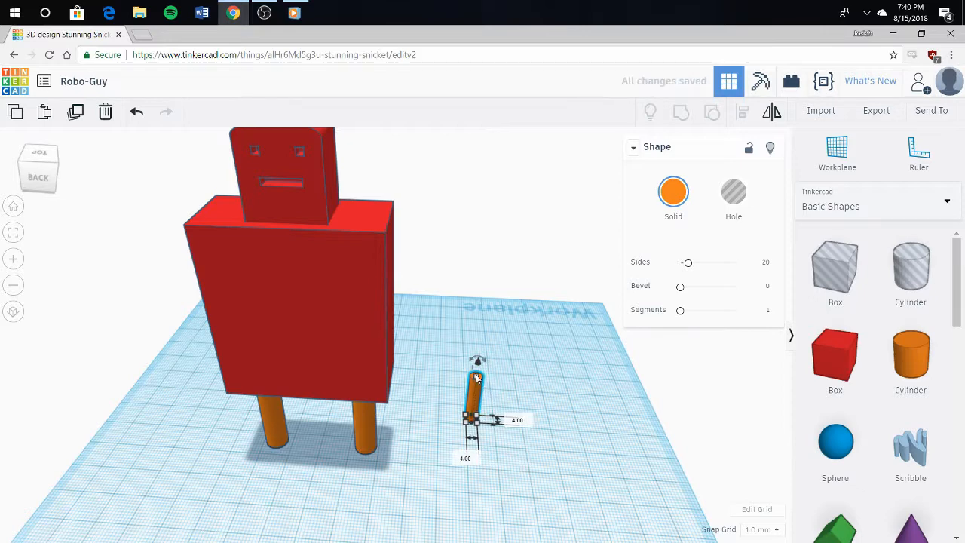
Step: Stretch the new cylinder to arm length and raise it off the workplane beside the torso
mouse_move(476, 374)
mouse_down()
mouse_move(489, 344)
mouse_move(485, 364)
mouse_up()
drag(488, 322, 491, 208)
drag(490, 260, 431, 293)
right_drag(417, 290, 441, 279)
drag(439, 260, 487, 299)
right_drag(487, 299, 494, 332)
key(ctrl+z)
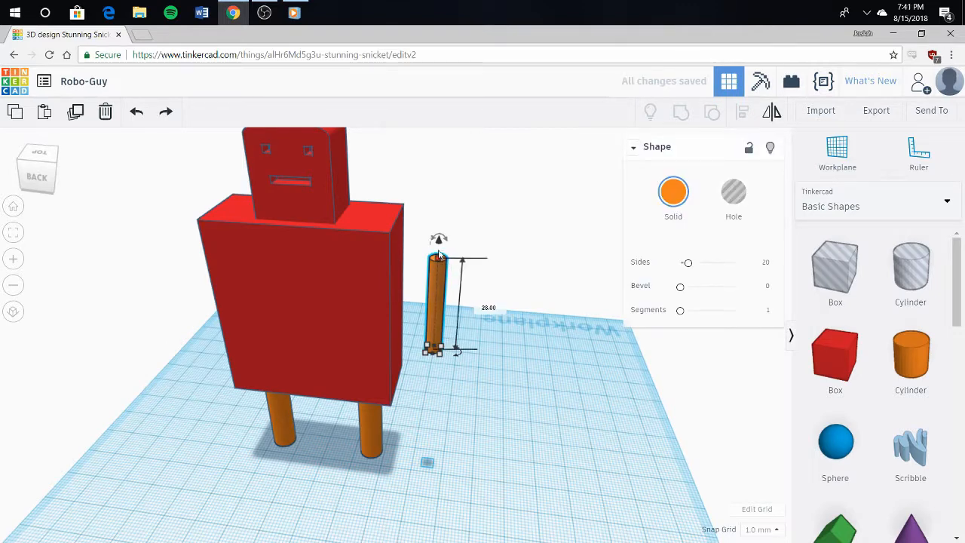
drag(440, 256, 437, 244)
click(467, 288)
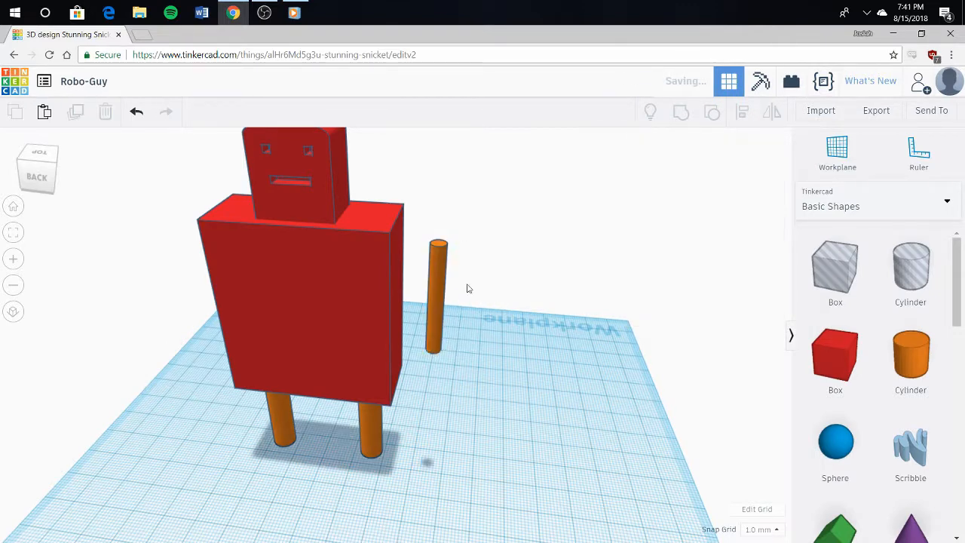
Step: Tilt the arm cylinder diagonally and attach its upper end to the torso's side near the shoulder
click(443, 282)
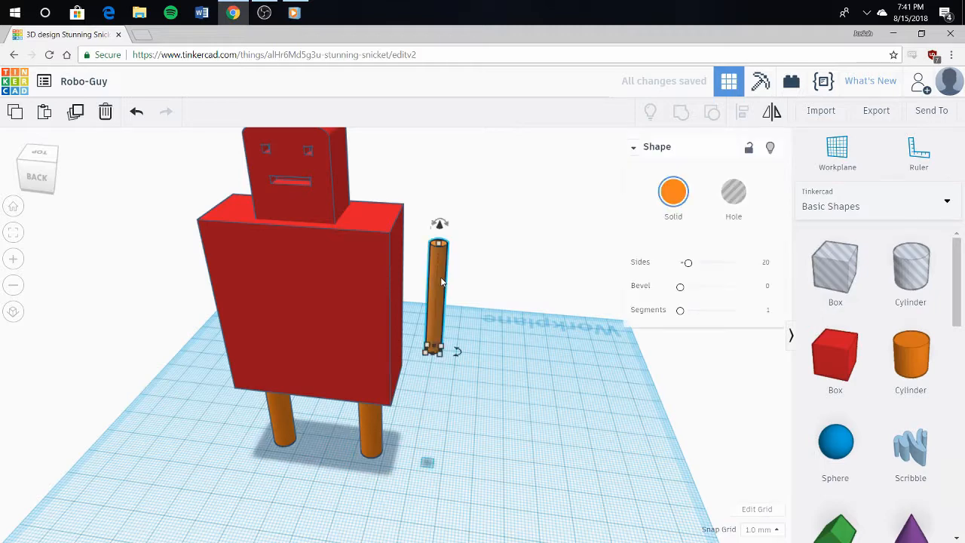
drag(440, 224, 374, 238)
mouse_move(424, 295)
mouse_down()
mouse_move(415, 294)
mouse_move(431, 267)
mouse_move(435, 221)
mouse_up()
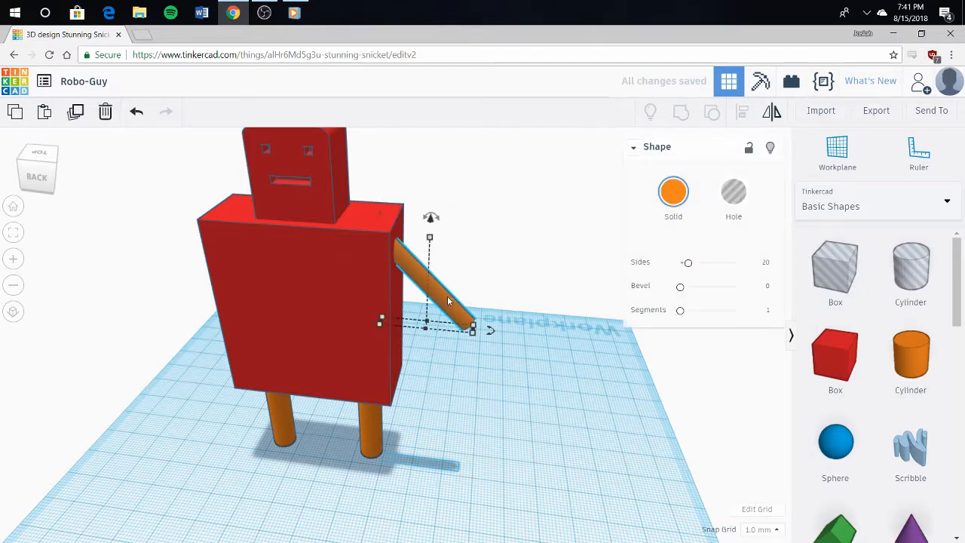
Step: Duplicate the arm and place the copy on the opposite side of the torso
alt+drag(447, 297, 230, 294)
right_drag(155, 343, 206, 344)
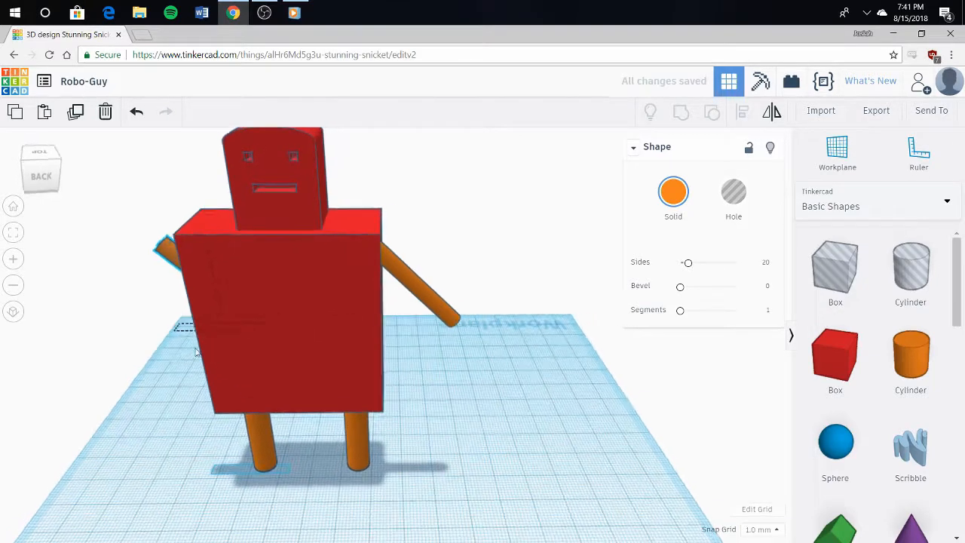
drag(127, 285, 90, 289)
right_drag(73, 408, 113, 404)
right_drag(178, 402, 237, 387)
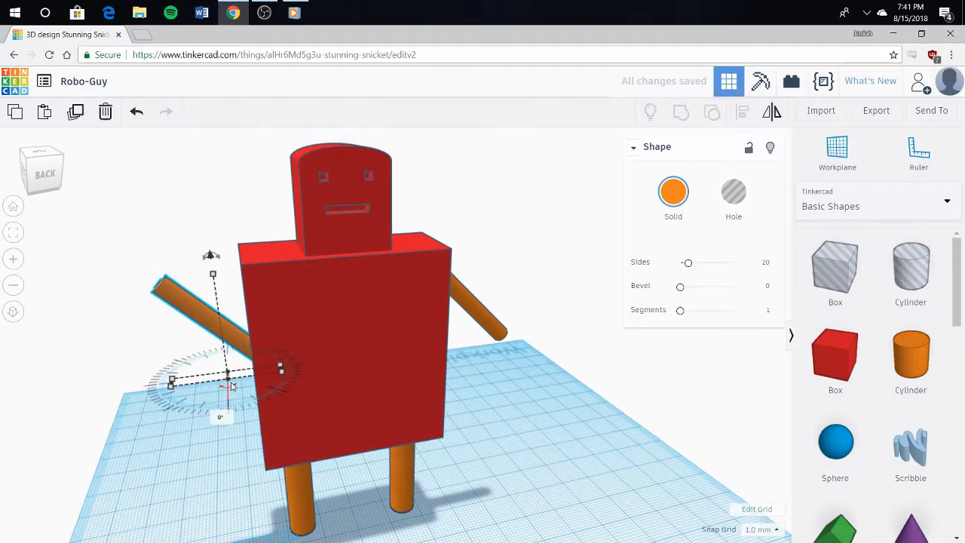
Step: Rotate the copied arm 180° about the vertical axis so it slopes down away from the torso
drag(230, 387, 215, 307)
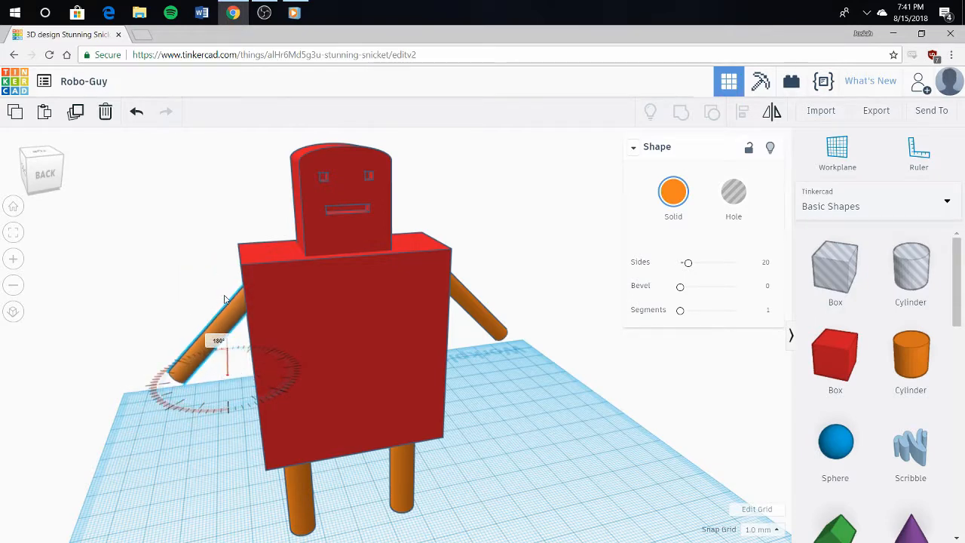
drag(224, 299, 225, 299)
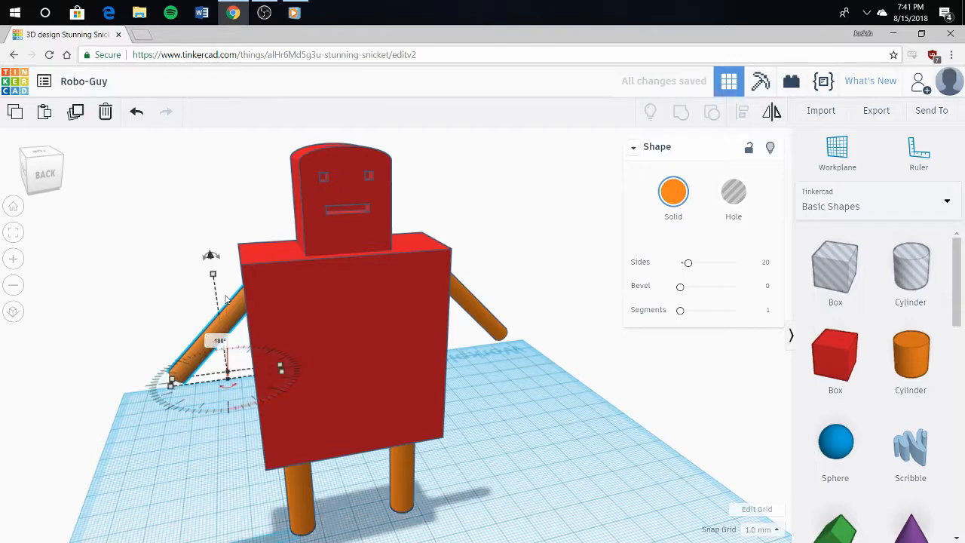
click(508, 381)
Step: Try to shift the copied arm about 3 mm outward from the torso, undo it, and move it again from the side view
middle_drag(223, 331, 262, 337)
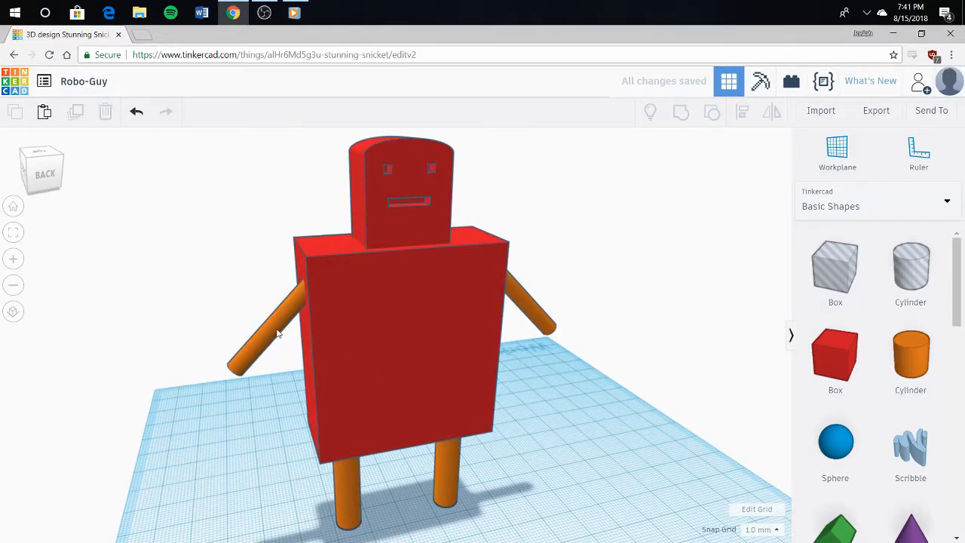
click(268, 330)
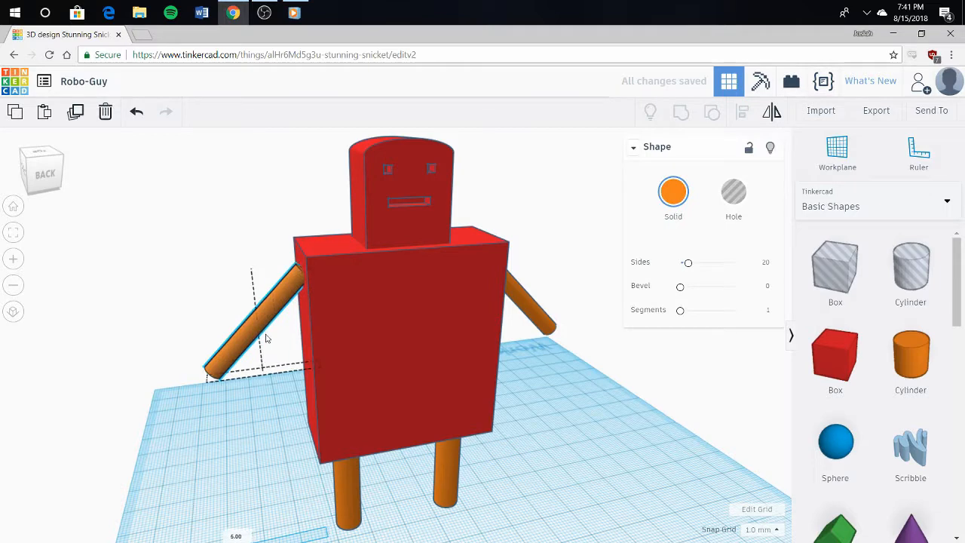
drag(273, 336, 266, 339)
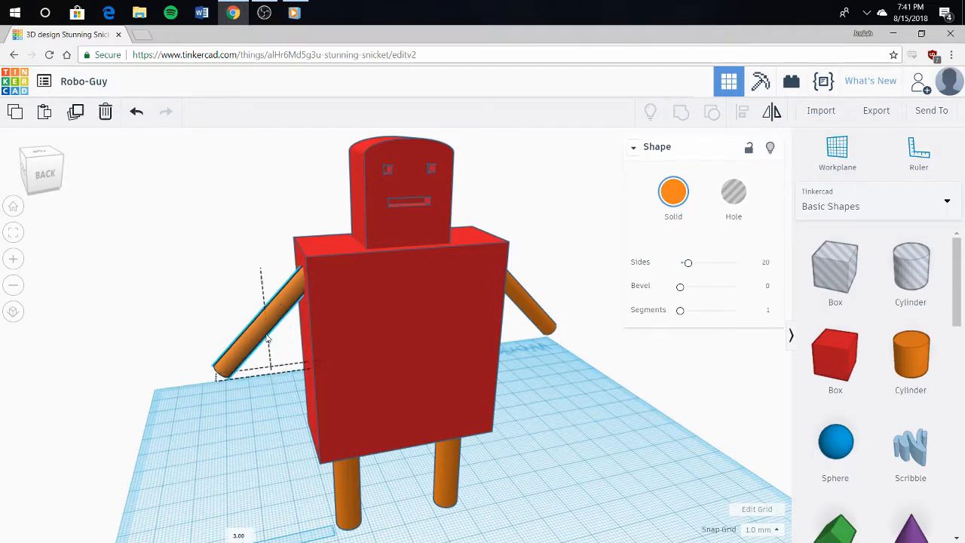
right_drag(289, 338, 385, 379)
key(ctrl+z)
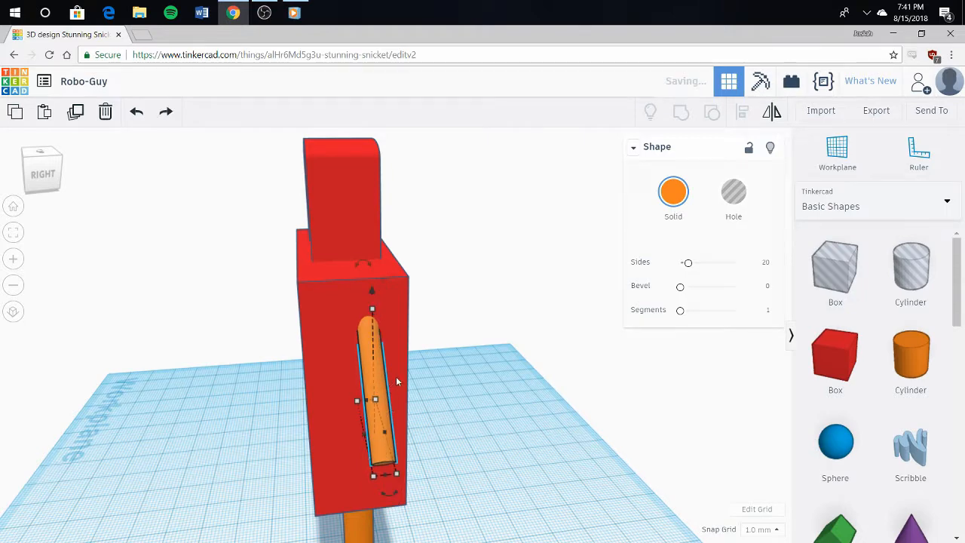
mouse_move(377, 369)
mouse_down()
mouse_move(378, 379)
mouse_move(375, 372)
mouse_up()
right_drag(377, 373, 278, 379)
Step: Repeat the copied arm's 180° rotation about the vertical axis, with its free end pointing down and outward
drag(169, 374, 217, 305)
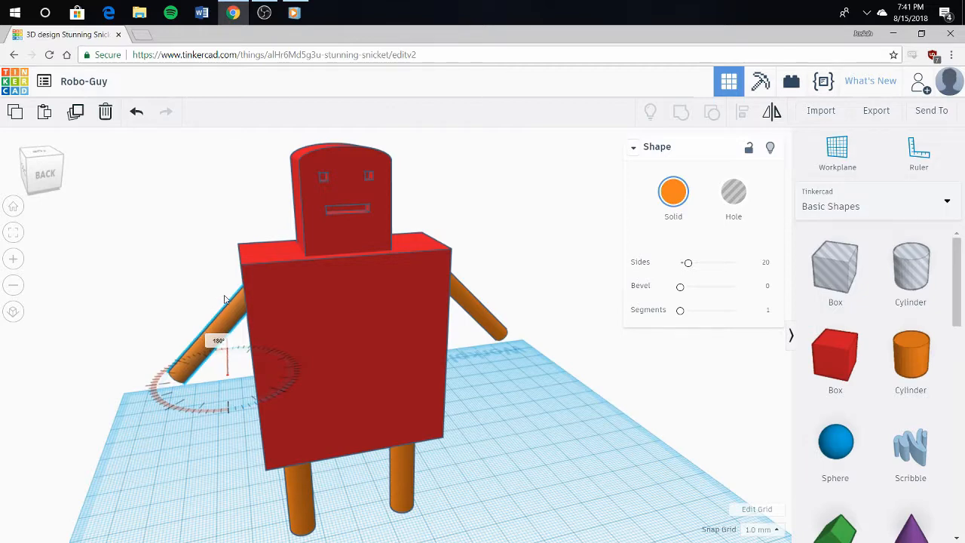
drag(224, 299, 232, 305)
click(511, 381)
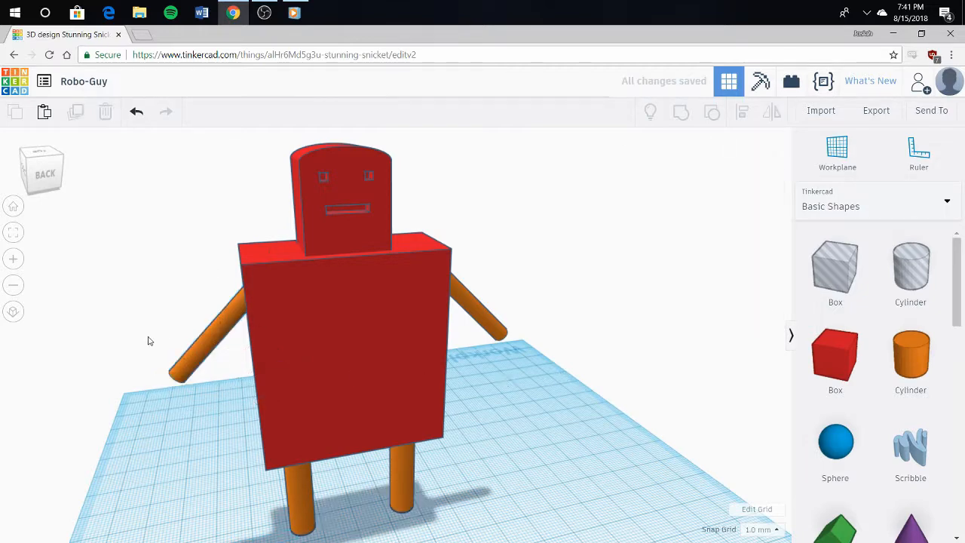
Step: Move the copied arm about 3 mm outward along the body's width, undo it, and redo the move from the side view
right_drag(230, 331, 272, 339)
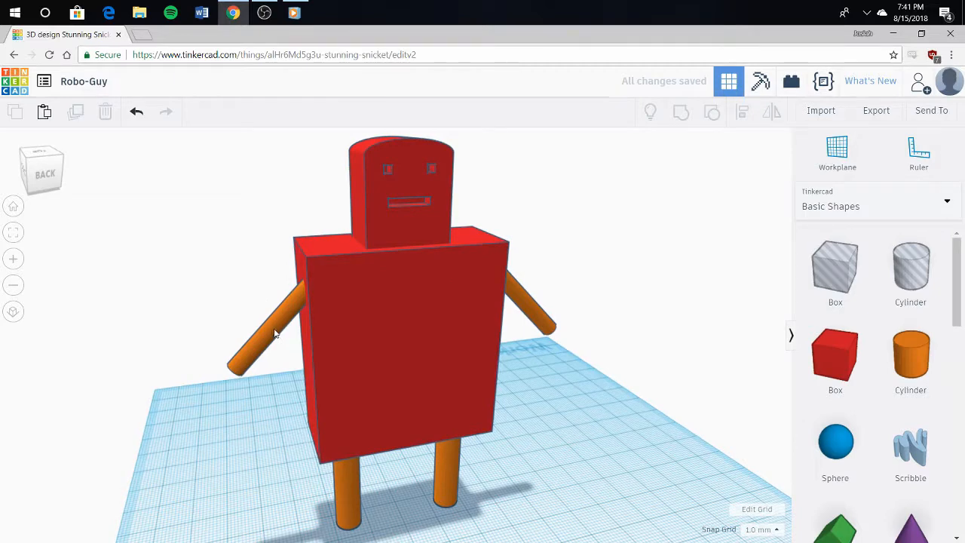
click(273, 335)
drag(273, 335, 265, 338)
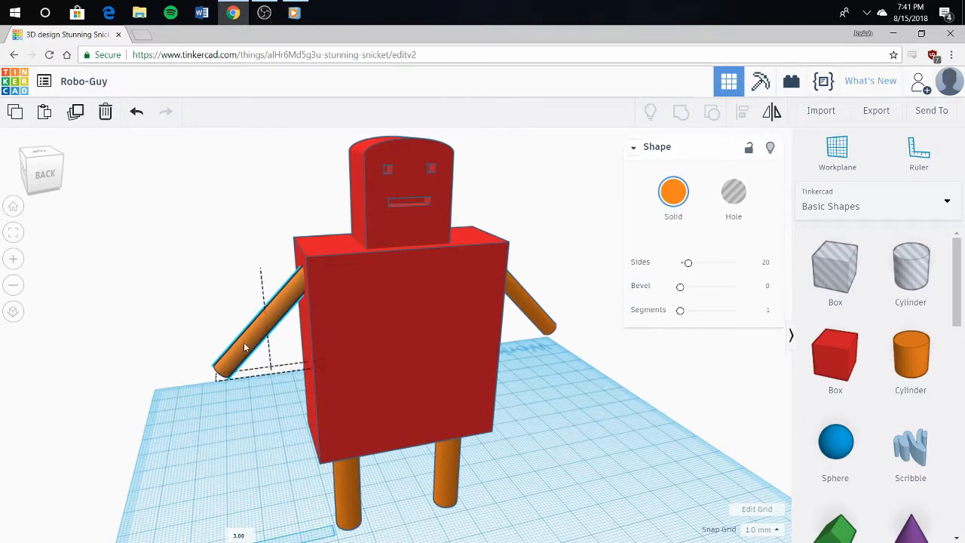
right_drag(320, 337, 383, 386)
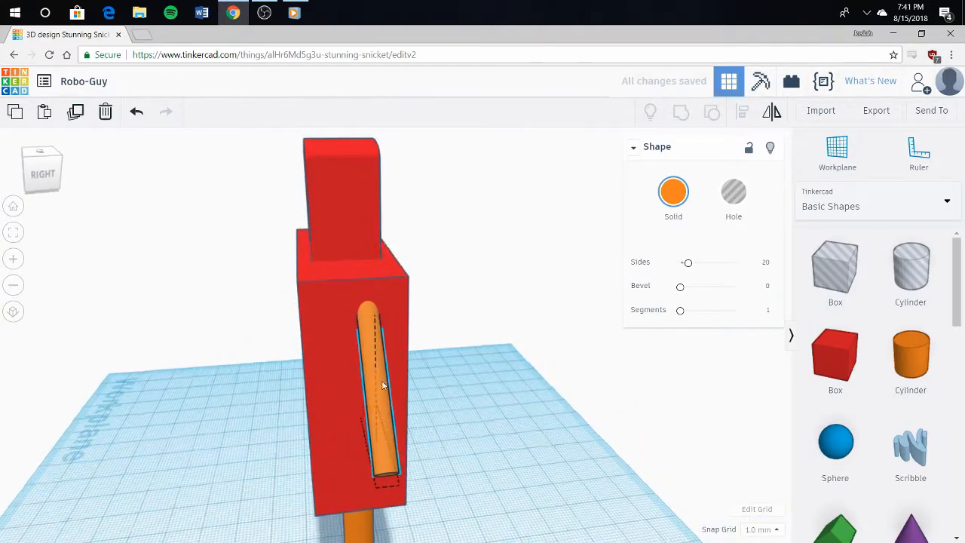
key(ctrl+z)
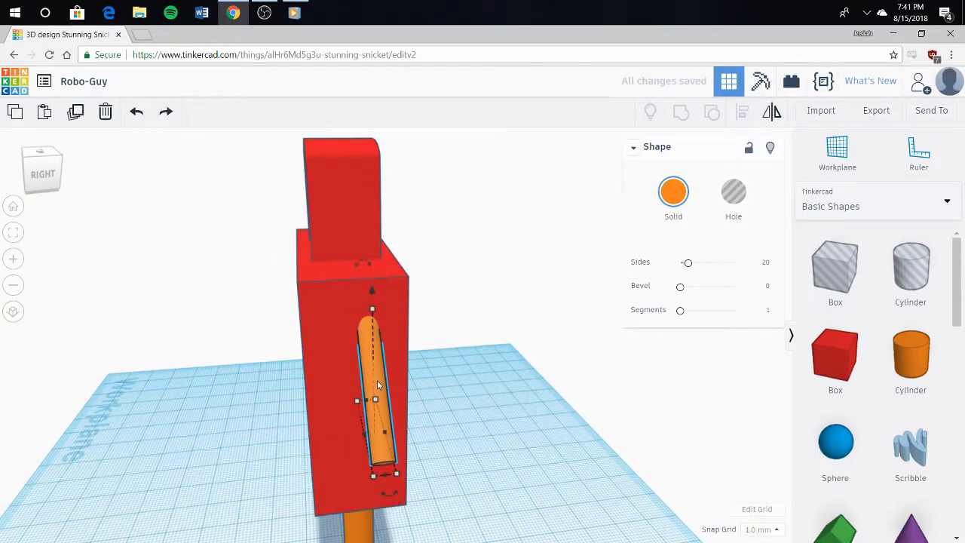
drag(374, 365, 376, 373)
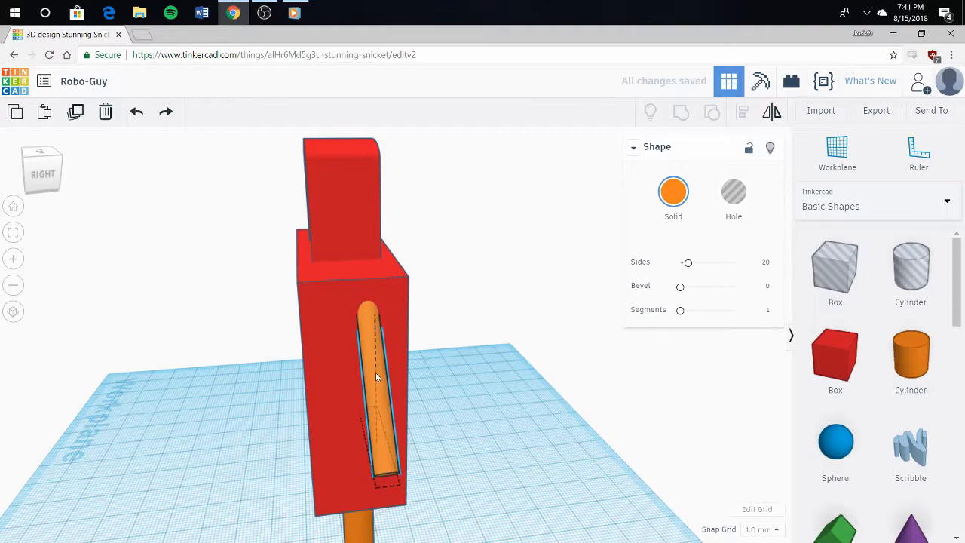
right_drag(430, 370, 578, 407)
click(576, 391)
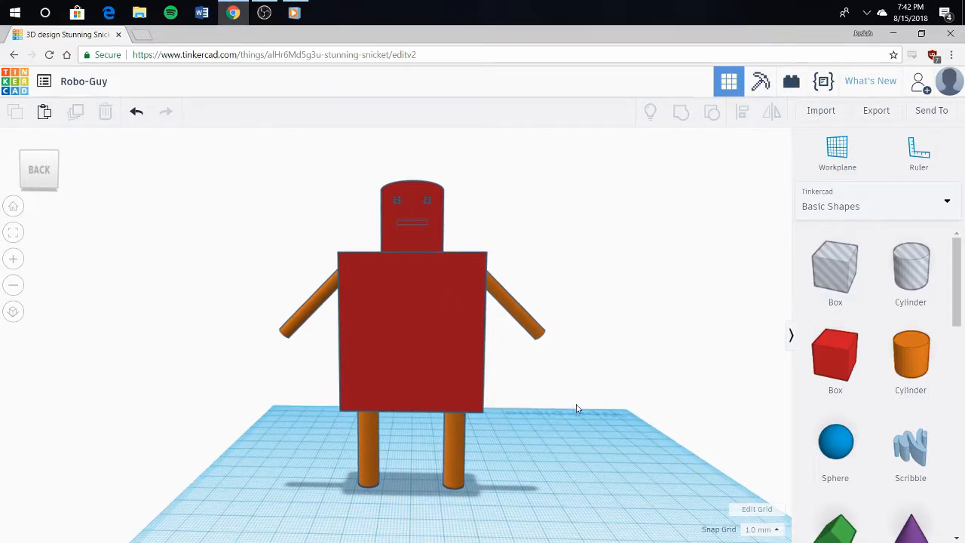
right_drag(504, 266, 495, 295)
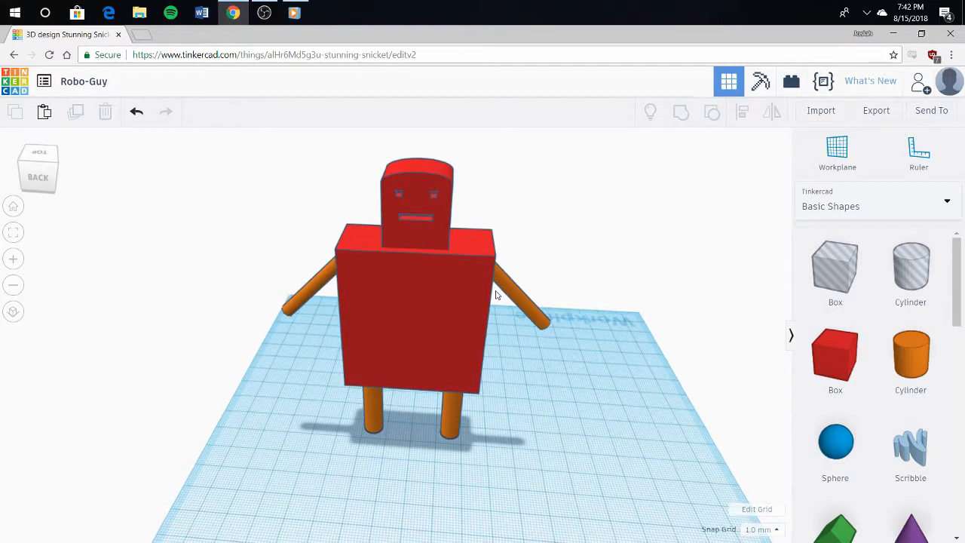
scroll(422, 202, up, 5)
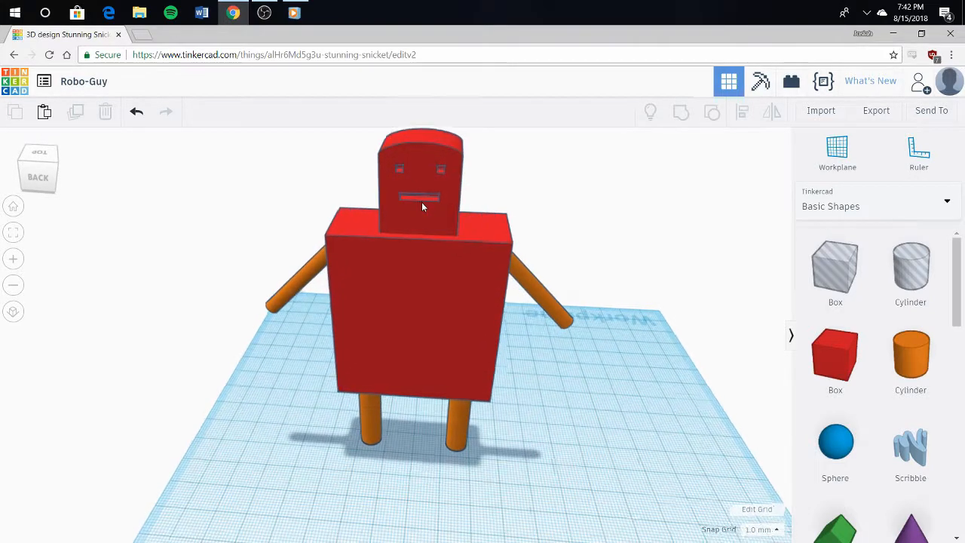
right_drag(538, 260, 536, 262)
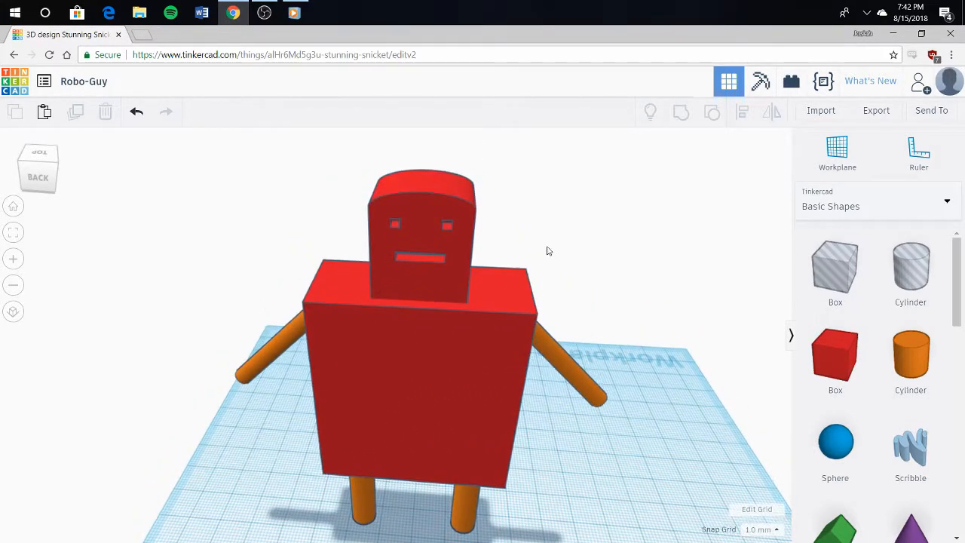
right_drag(372, 275, 444, 327)
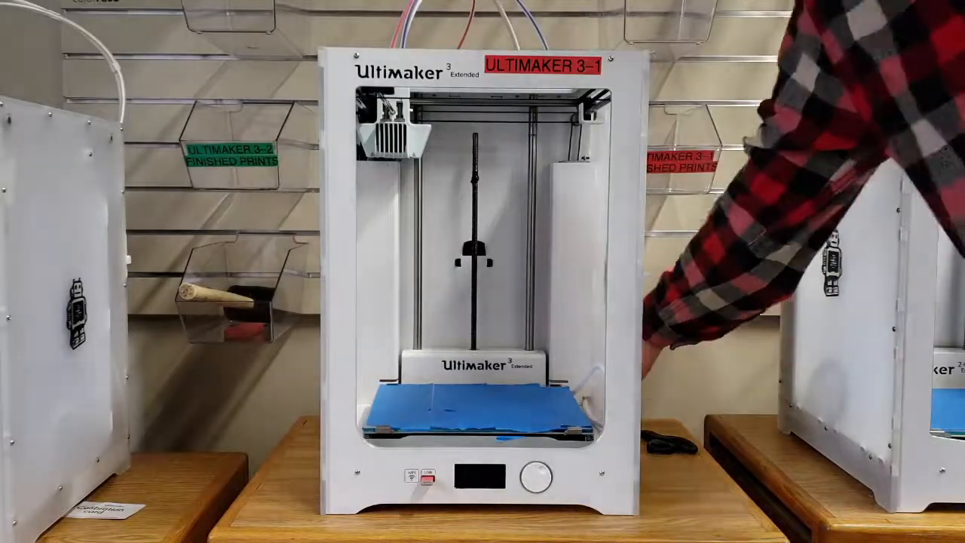